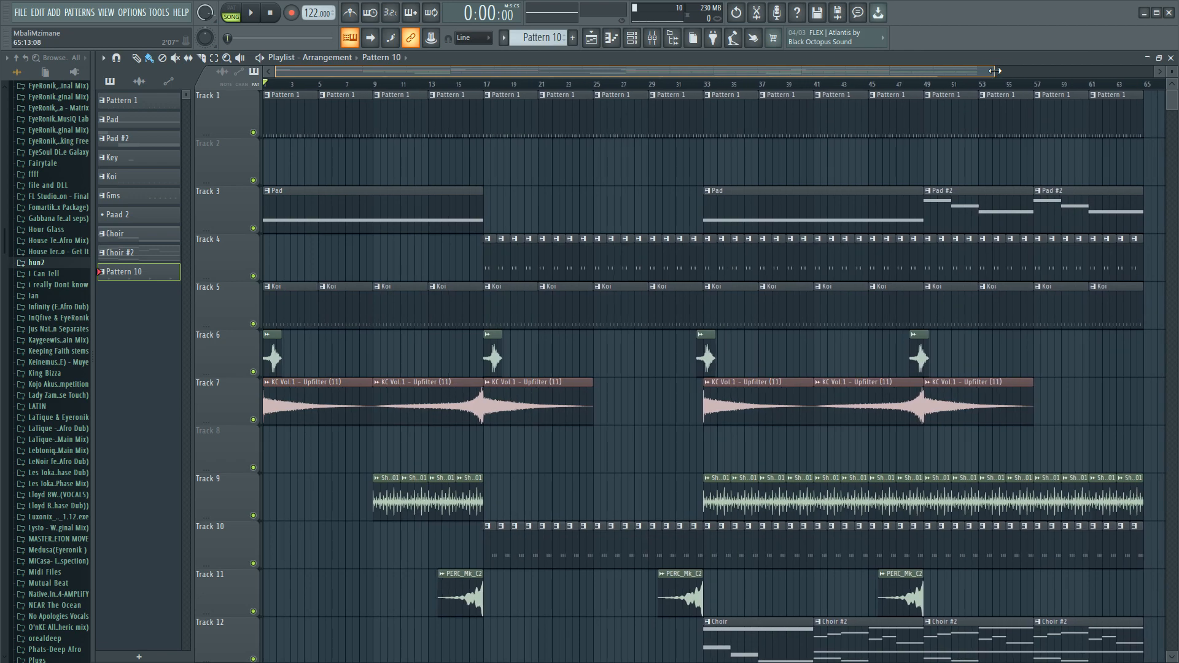
Step: Examine the playlist arrangement along its whole timeline and down to the Rain clips on Track 16
{"action": "mouse_move", "coordinate": [1171, 104]}
{"action": "left_mouse_down"}
{"action": "mouse_move", "coordinate": [1171, 126]}
{"action": "mouse_move", "coordinate": [1171, 96]}
{"action": "left_mouse_up"}
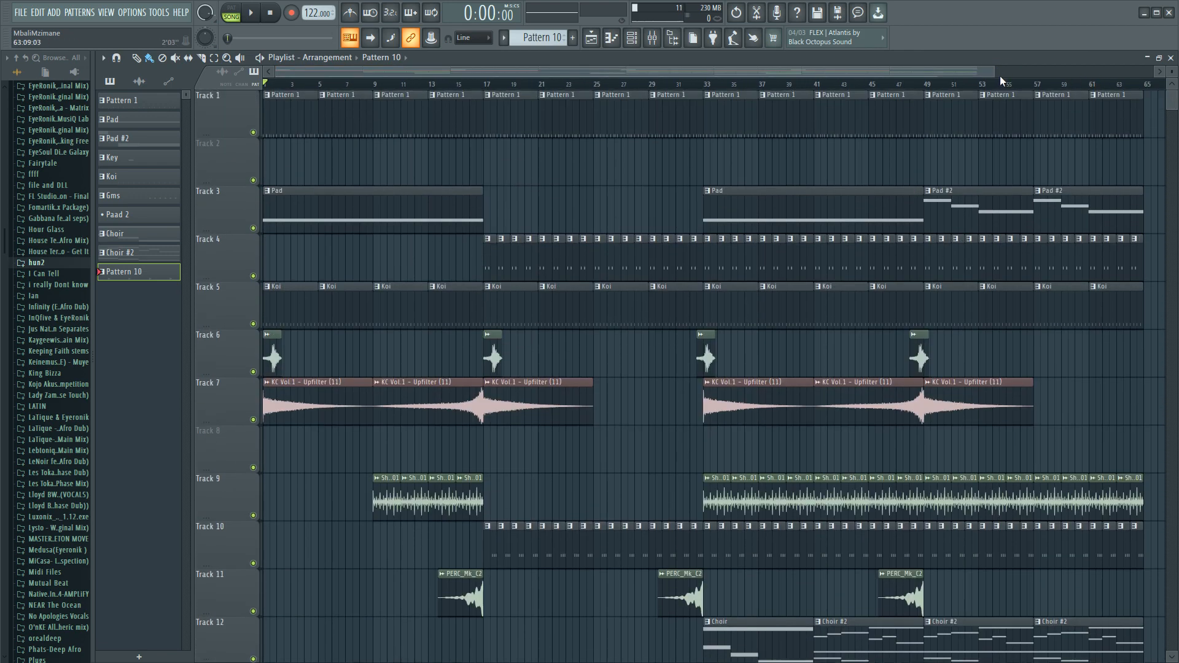
{"action": "left_click_drag", "start_coordinate": [993, 71], "coordinate": [1075, 73]}
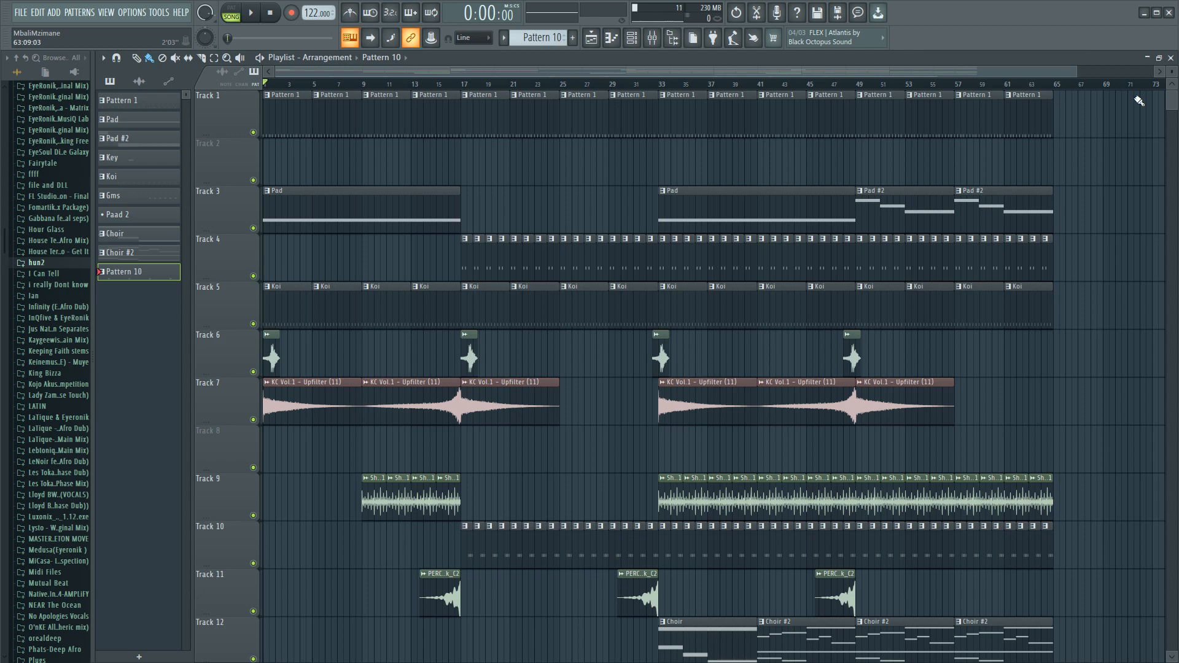
{"action": "left_click_drag", "start_coordinate": [1174, 102], "coordinate": [1174, 112]}
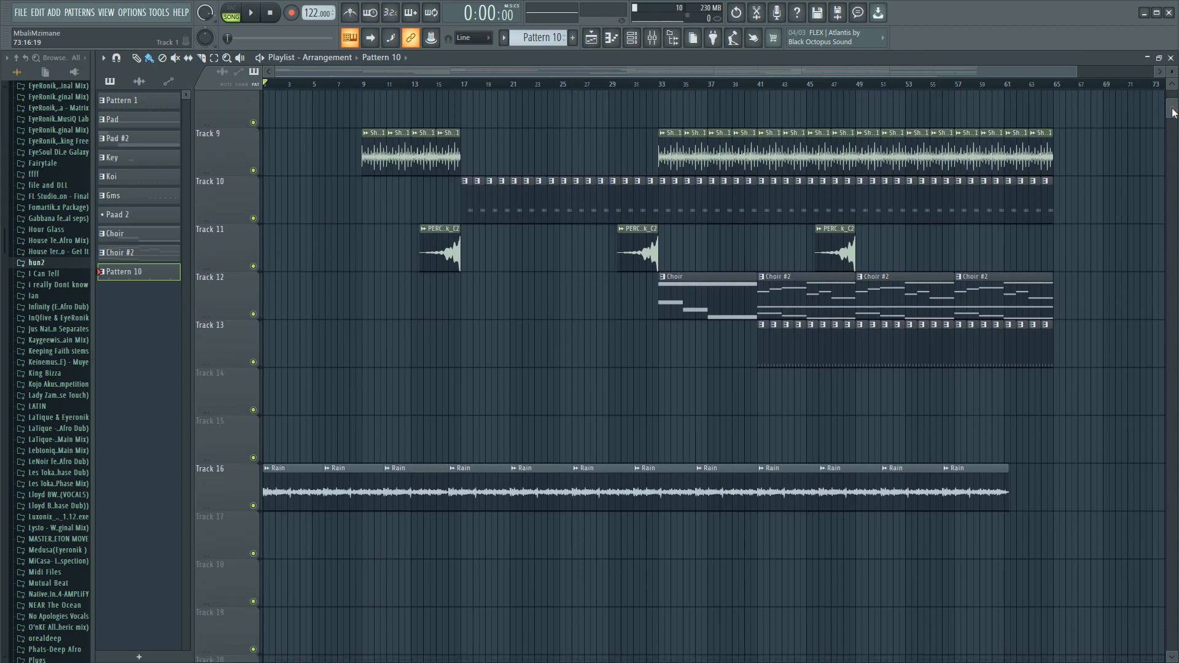
{"action": "left_click_drag", "start_coordinate": [1076, 72], "coordinate": [1061, 72]}
{"action": "left_click_drag", "start_coordinate": [1174, 110], "coordinate": [1174, 99]}
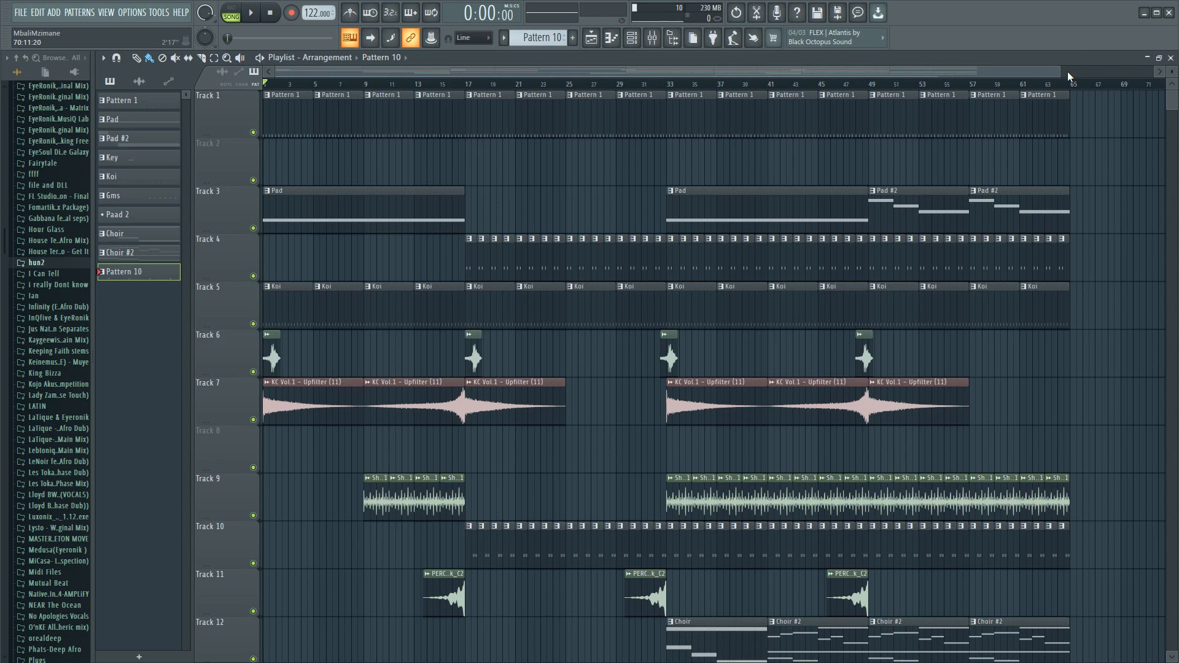
{"action": "left_click_drag", "start_coordinate": [1067, 71], "coordinate": [1097, 71]}
{"action": "mouse_move", "coordinate": [1173, 96]}
{"action": "left_mouse_down"}
{"action": "mouse_move", "coordinate": [1175, 109]}
{"action": "mouse_move", "coordinate": [1173, 98]}
{"action": "left_mouse_up"}
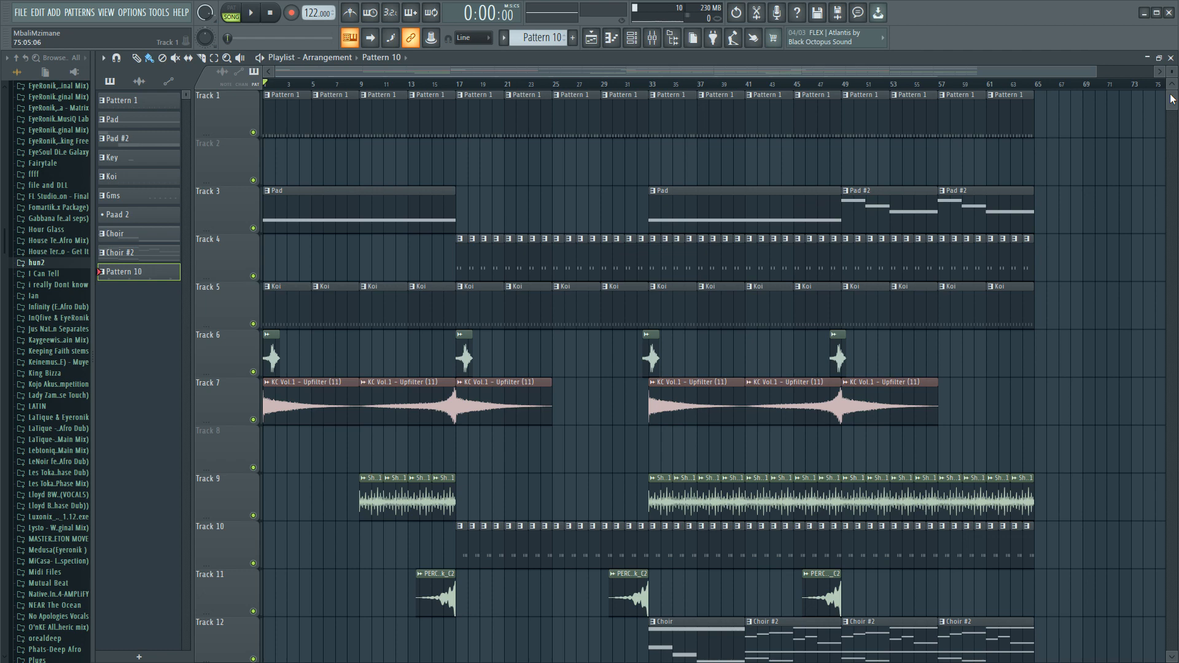
{"action": "left_click_drag", "start_coordinate": [1097, 71], "coordinate": [1125, 72]}
{"action": "left_click_drag", "start_coordinate": [1174, 103], "coordinate": [1177, 72]}
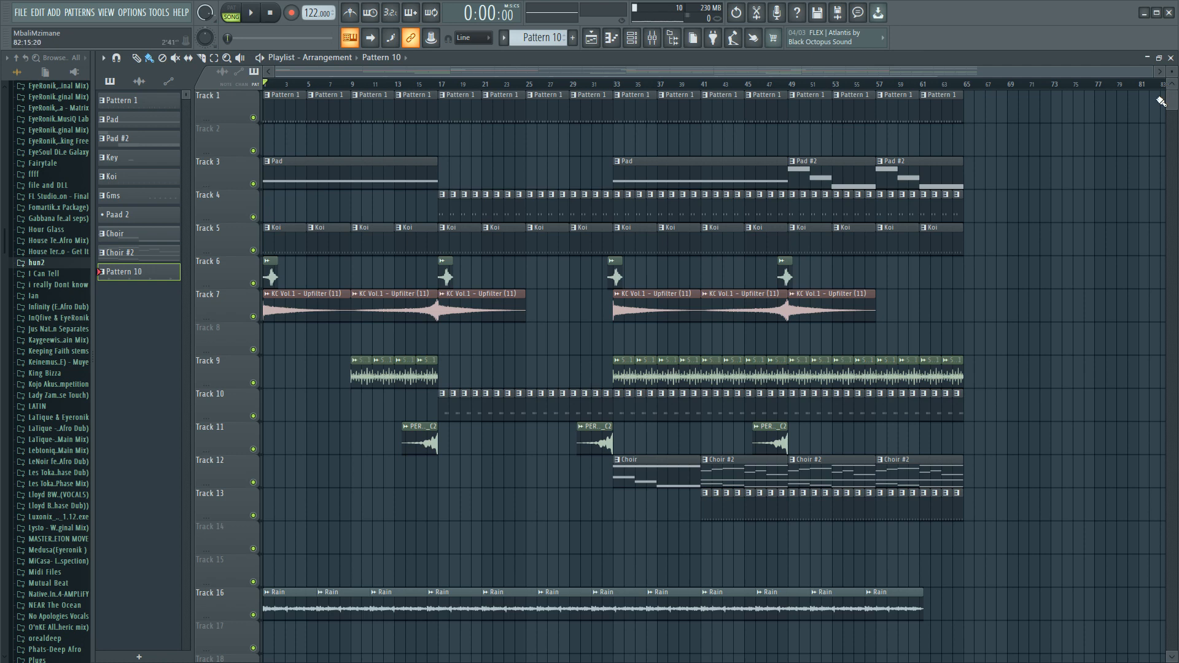
{"action": "mouse_move", "coordinate": [1151, 69]}
{"action": "left_mouse_down"}
{"action": "mouse_move", "coordinate": [1125, 72]}
{"action": "mouse_move", "coordinate": [1150, 77]}
{"action": "left_mouse_up"}
Step: Highlight the clips in bars 33 to 65 and those in bars 1 to 33 for review, and clear the selection
{"action": "left_click", "coordinate": [214, 58]}
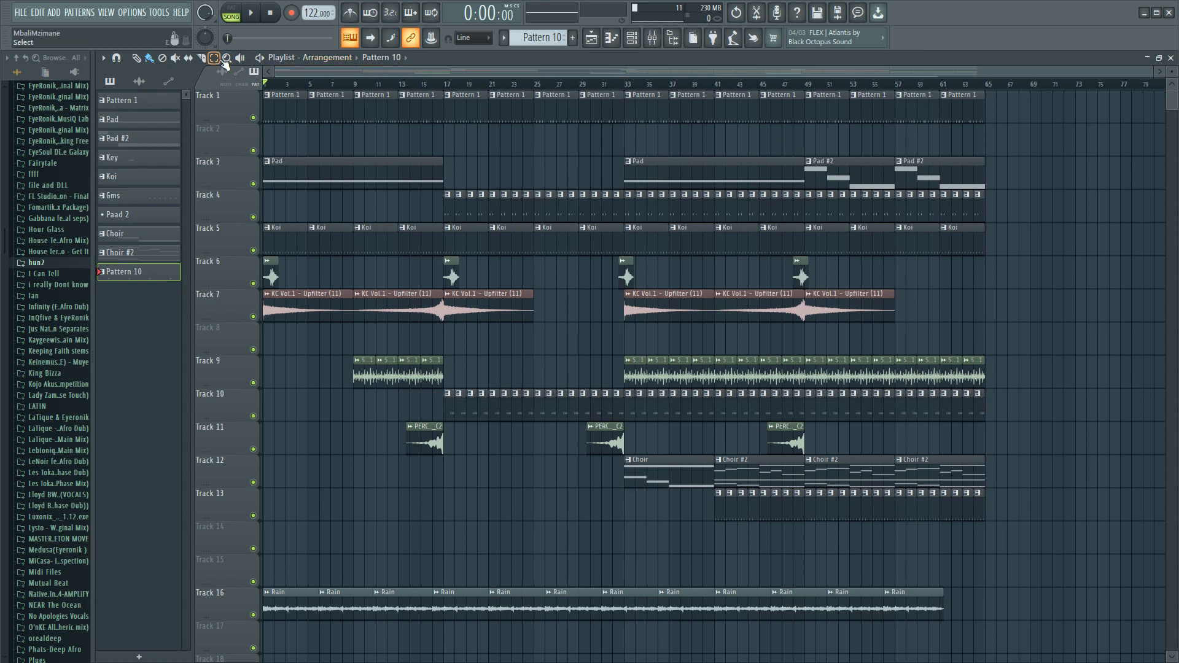
{"action": "left_click_drag", "start_coordinate": [627, 86], "coordinate": [987, 86]}
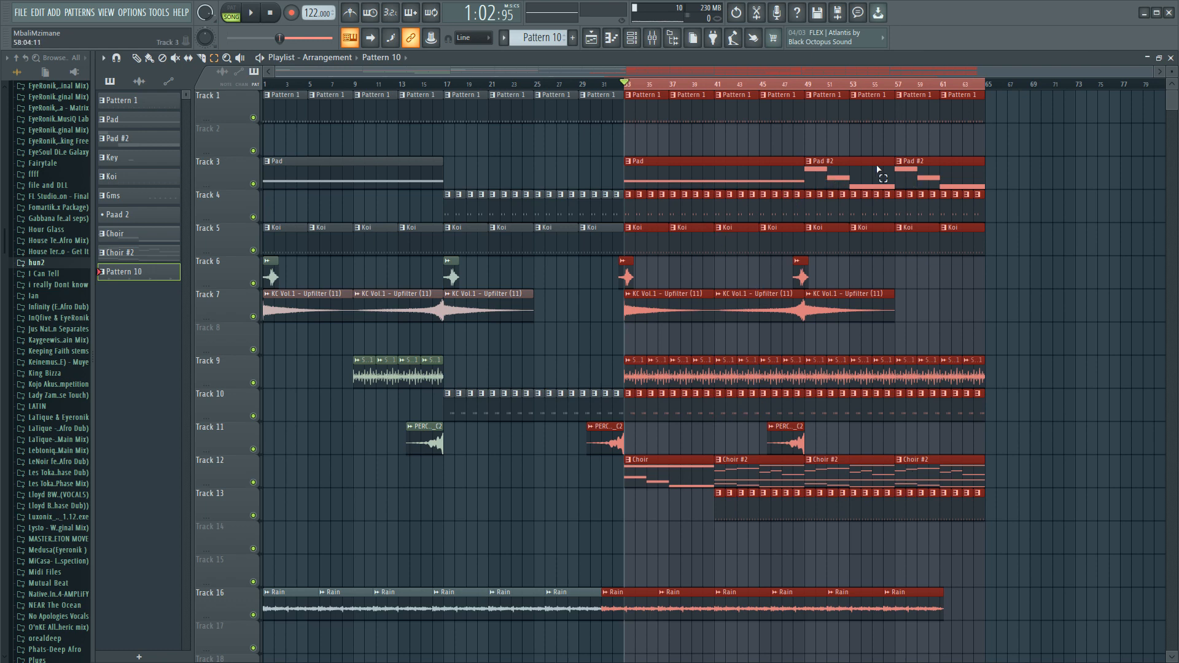
{"action": "left_click", "coordinate": [271, 104]}
{"action": "left_click_drag", "start_coordinate": [265, 85], "coordinate": [632, 327]}
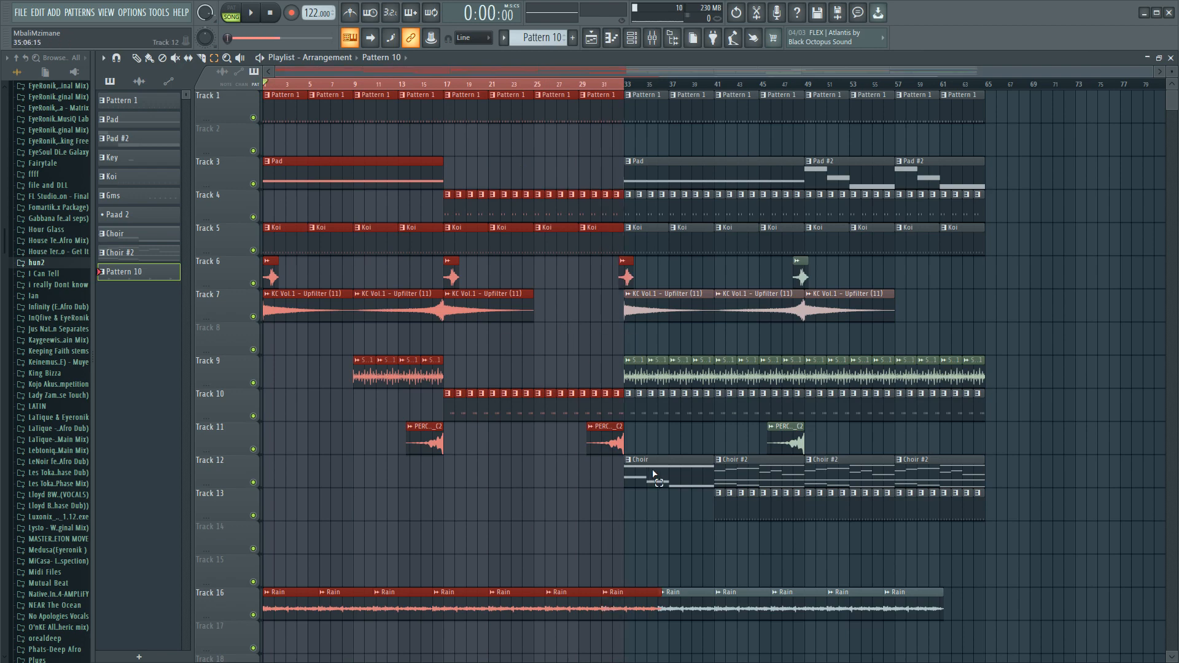
{"action": "left_click_drag", "start_coordinate": [1170, 103], "coordinate": [1169, 100]}
{"action": "scroll", "coordinate": [711, 429], "scroll_direction": "down", "scroll_amount": 5}
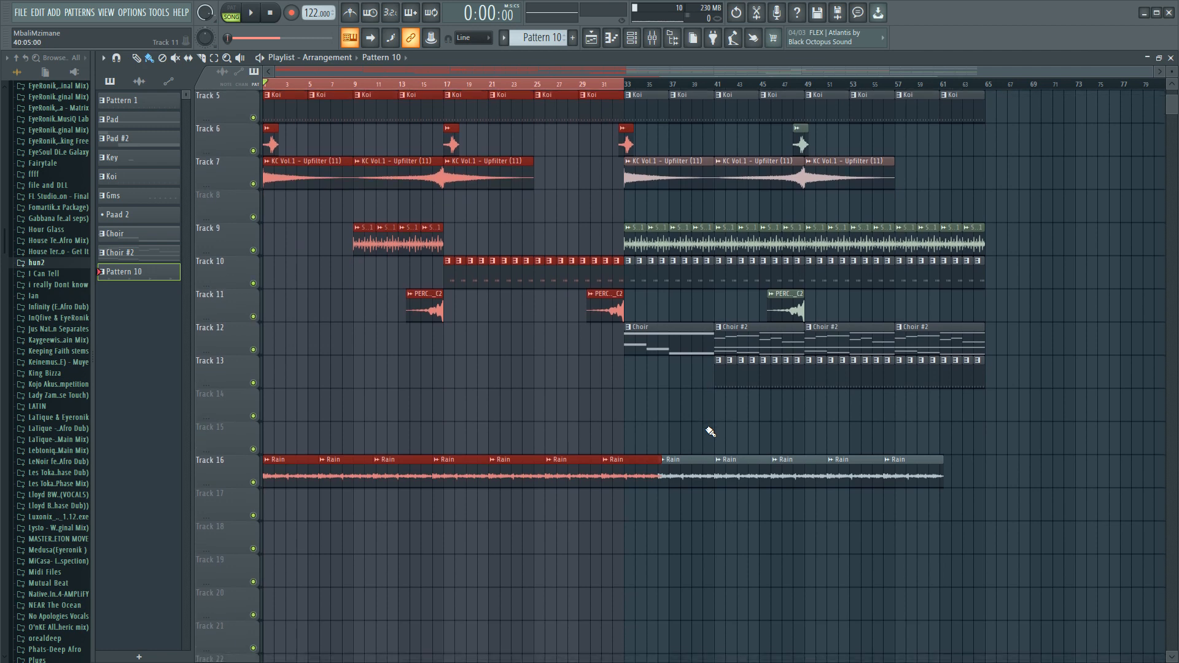
{"action": "scroll", "coordinate": [711, 429], "scroll_direction": "up", "scroll_amount": 5}
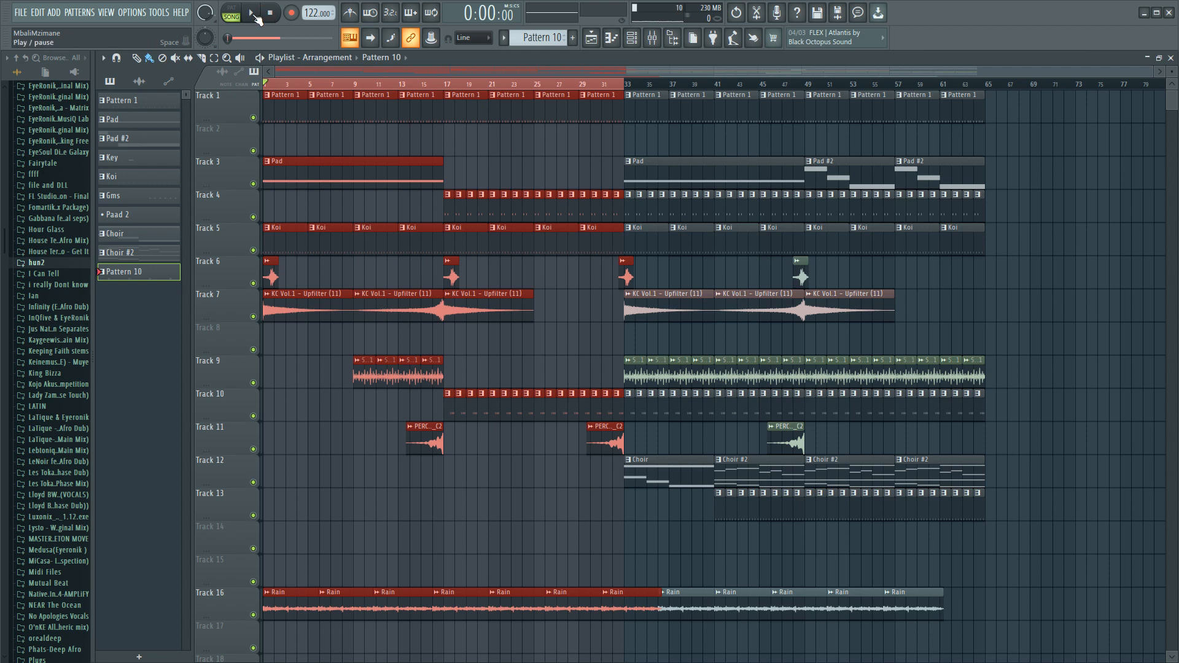
{"action": "left_click", "coordinate": [213, 57]}
{"action": "left_click", "coordinate": [371, 100]}
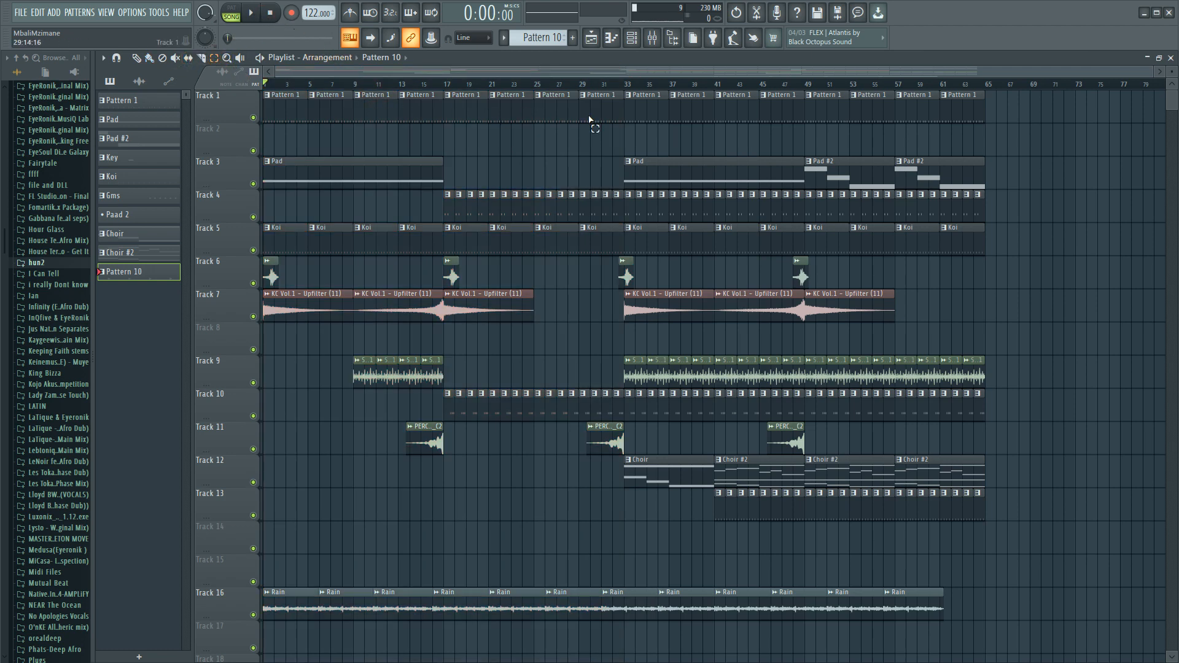
Step: Open Pattern 1 from Track 1 and audition it in pattern mode with its channel rack displayed
{"action": "left_click", "coordinate": [150, 58]}
{"action": "left_click", "coordinate": [476, 116]}
{"action": "double_click", "coordinate": [477, 116]}
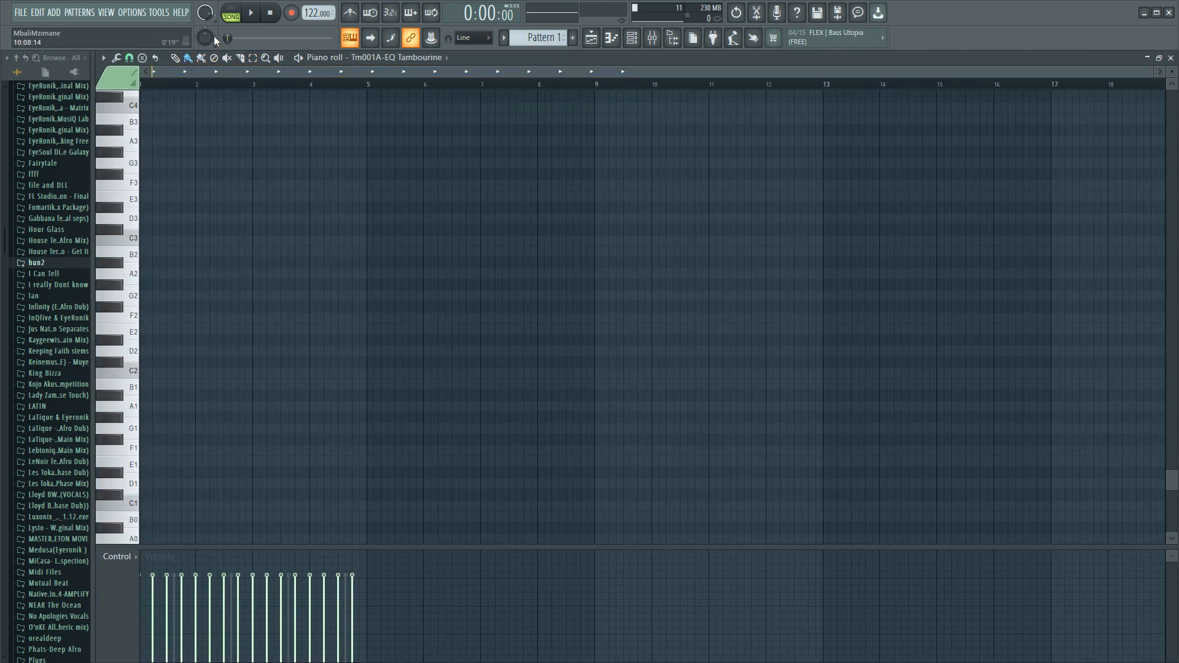
{"action": "left_click", "coordinate": [244, 18]}
{"action": "left_click", "coordinate": [251, 13]}
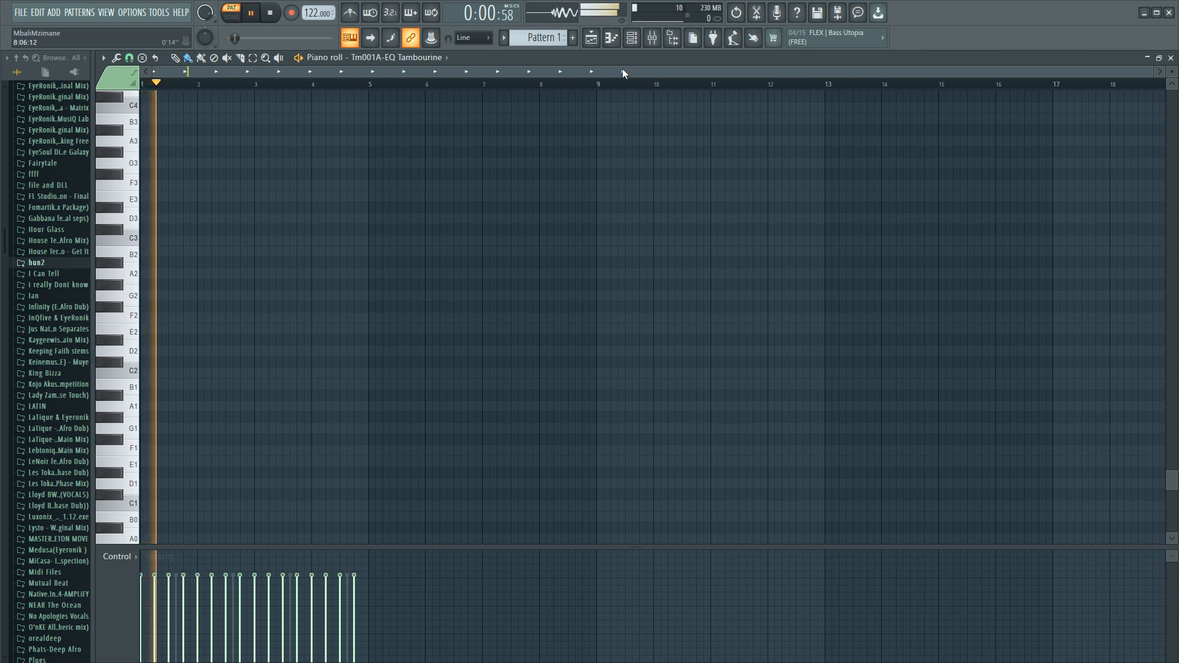
{"action": "left_click", "coordinate": [643, 40]}
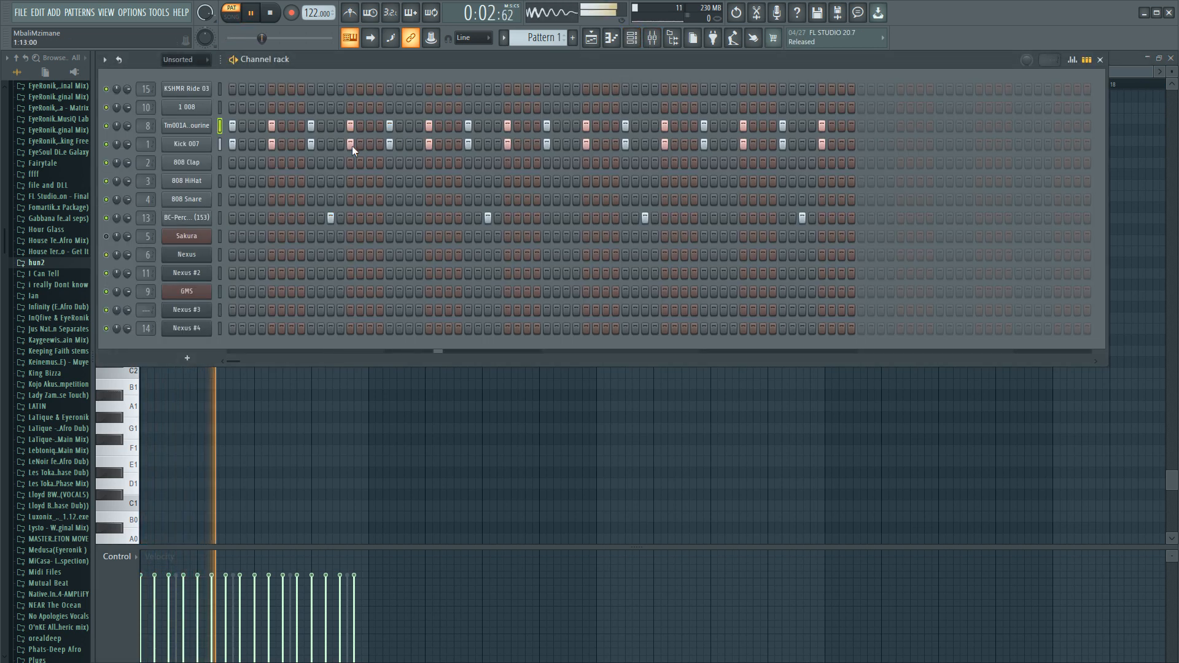
{"action": "left_click", "coordinate": [270, 13]}
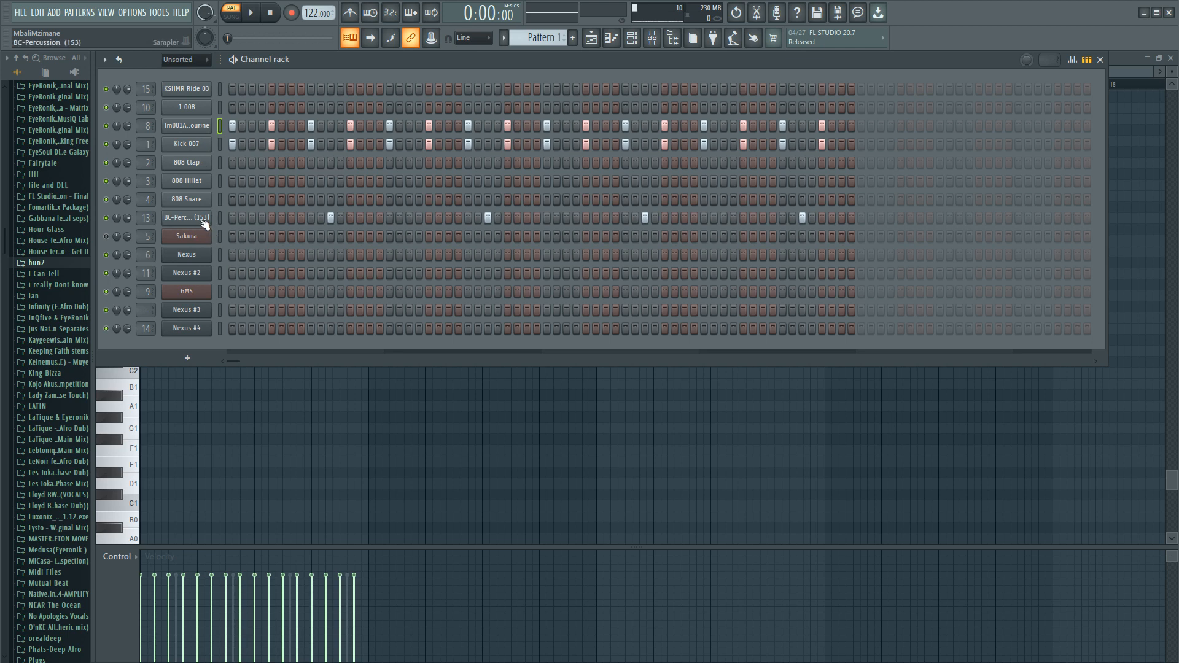
Step: View the sample settings of the BC-Percussion (153) channel, close them and play Pattern 1 again
{"action": "left_click", "coordinate": [203, 223]}
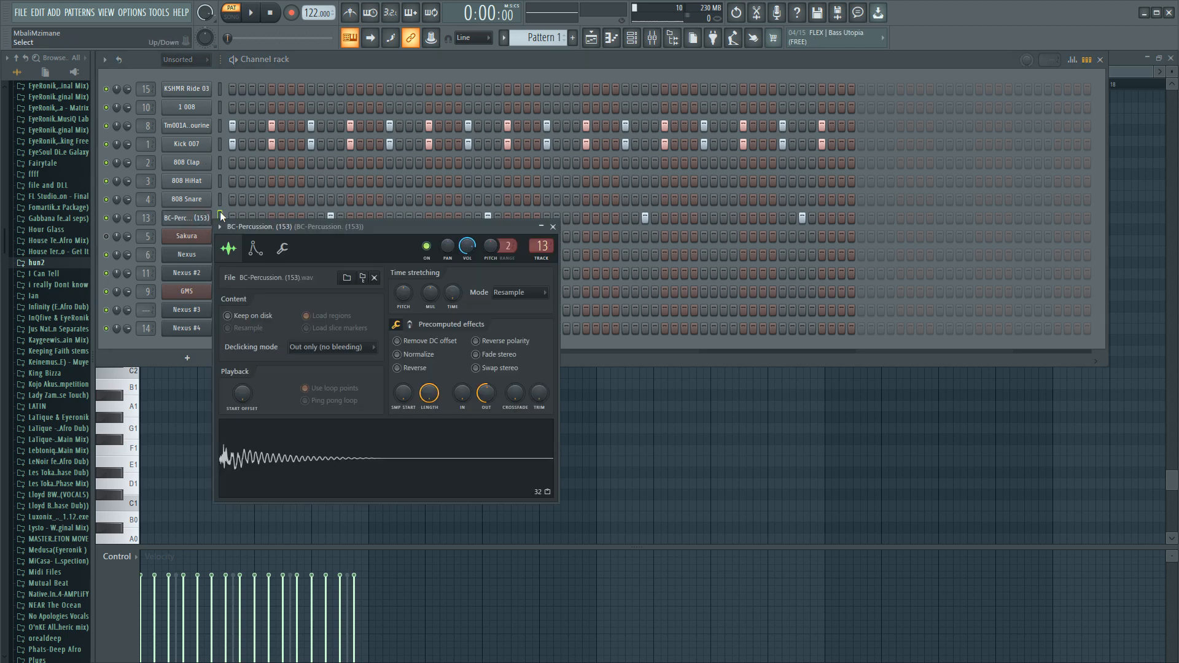
{"action": "left_click", "coordinate": [554, 223]}
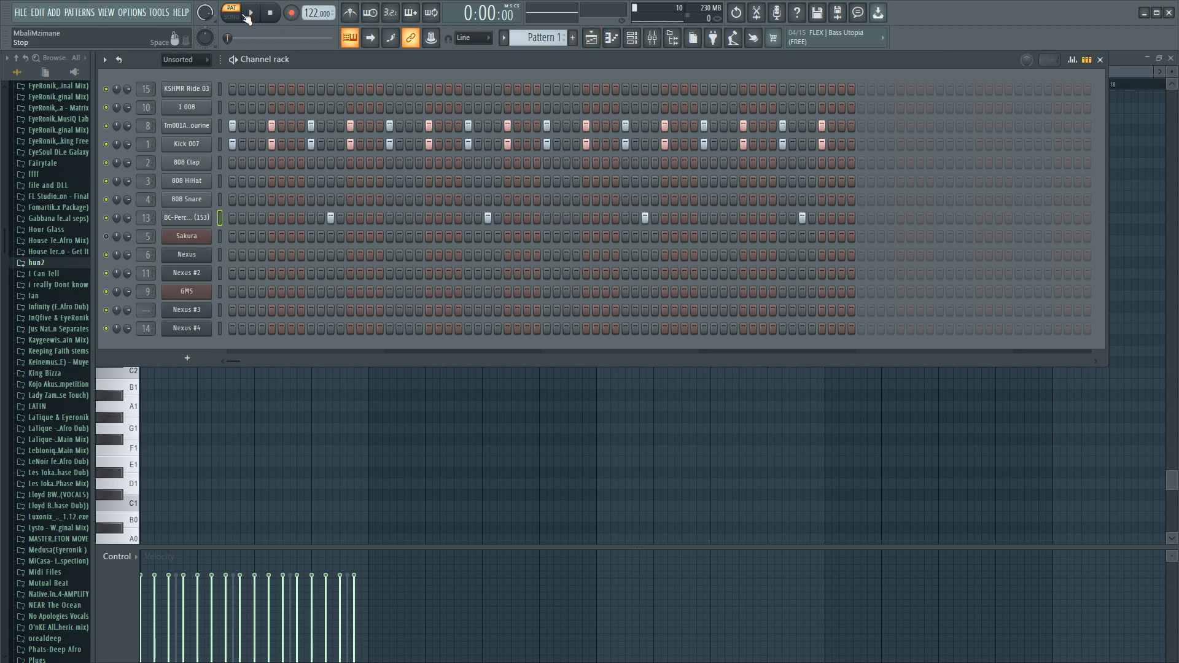
{"action": "key", "text": "space"}
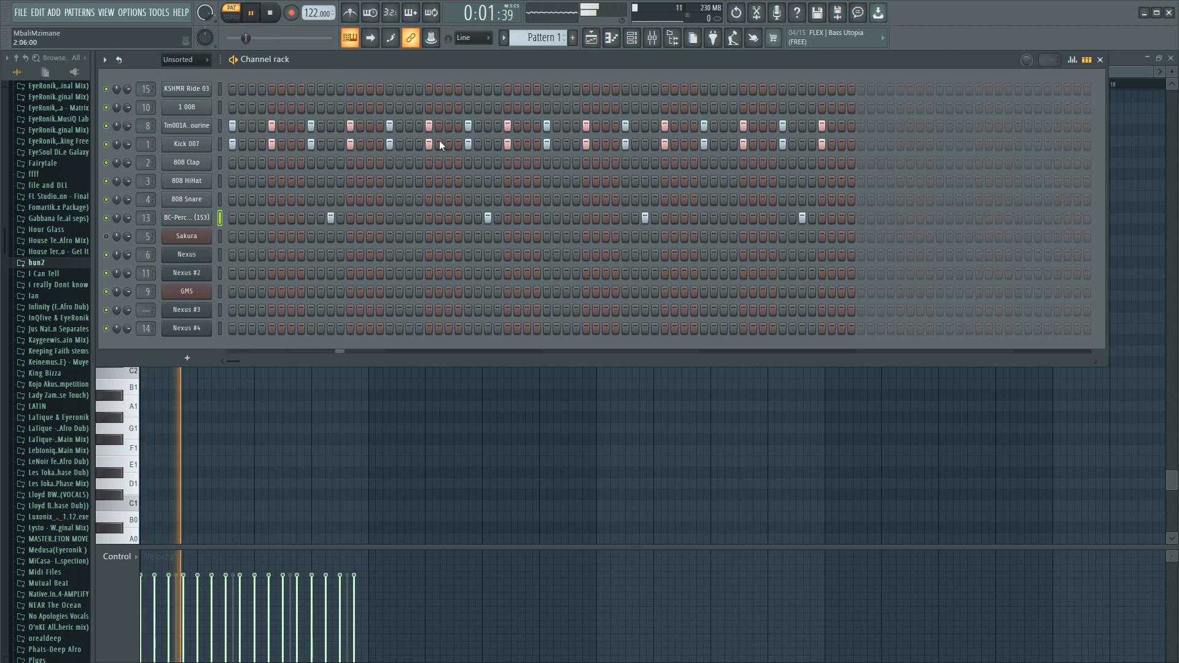
Step: Open the Tm001A-EQ Tambourine channel and inspect its Fruity Delay 3 effect in the mixer during playback
{"action": "left_click", "coordinate": [195, 125]}
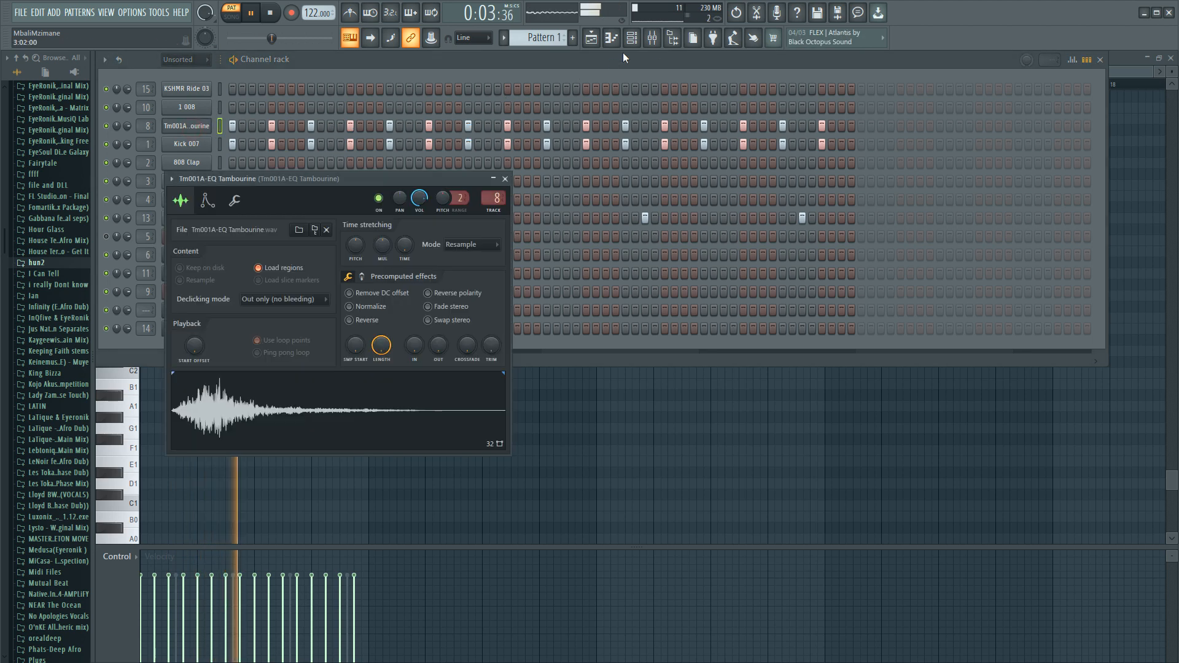
{"action": "left_click", "coordinate": [653, 37]}
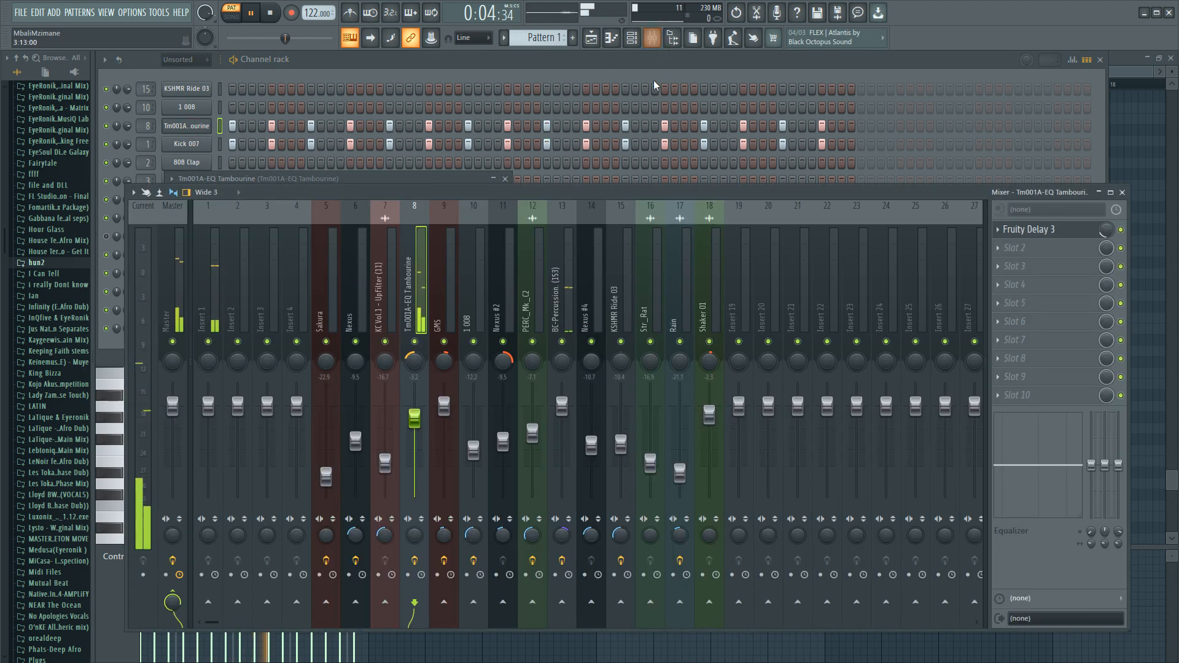
{"action": "left_click", "coordinate": [1121, 230]}
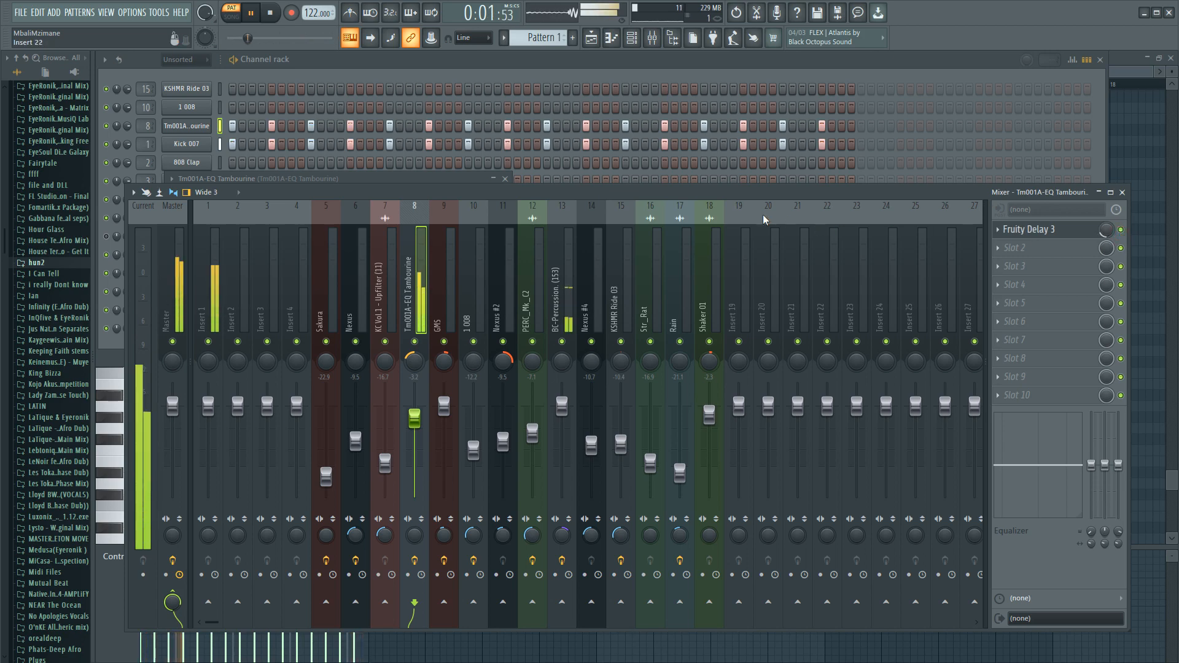
Step: Open the BC-Percussion (153) channel from the channel rack and inspect its effects in the mixer
{"action": "left_click", "coordinate": [492, 76]}
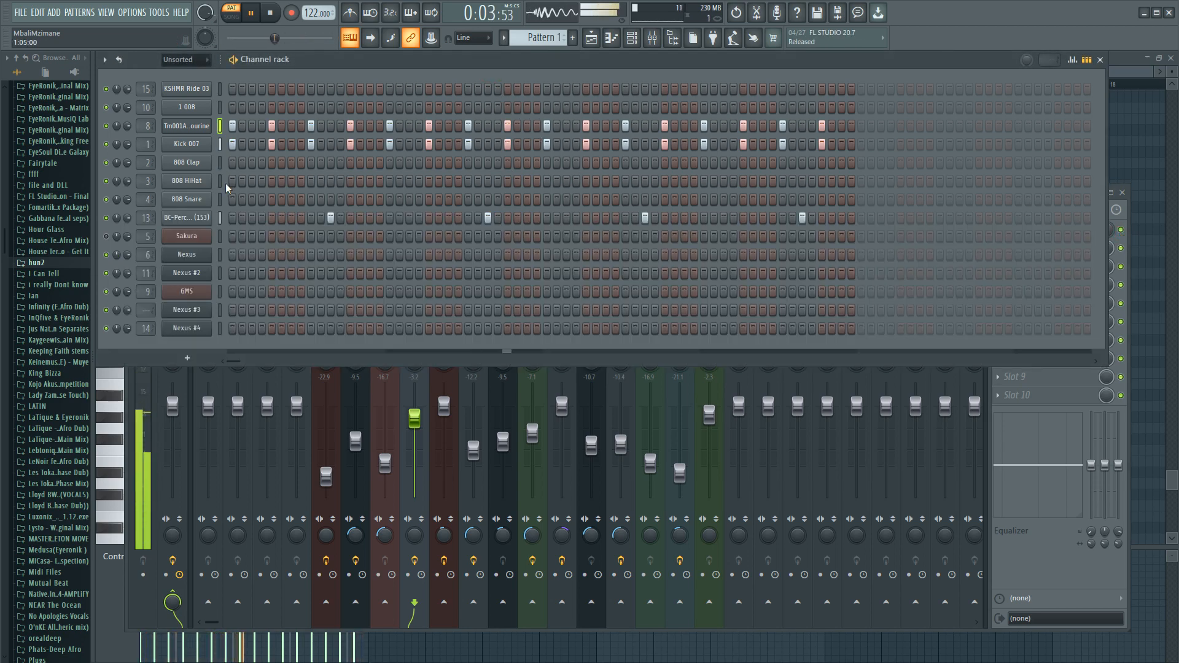
{"action": "left_click", "coordinate": [193, 217]}
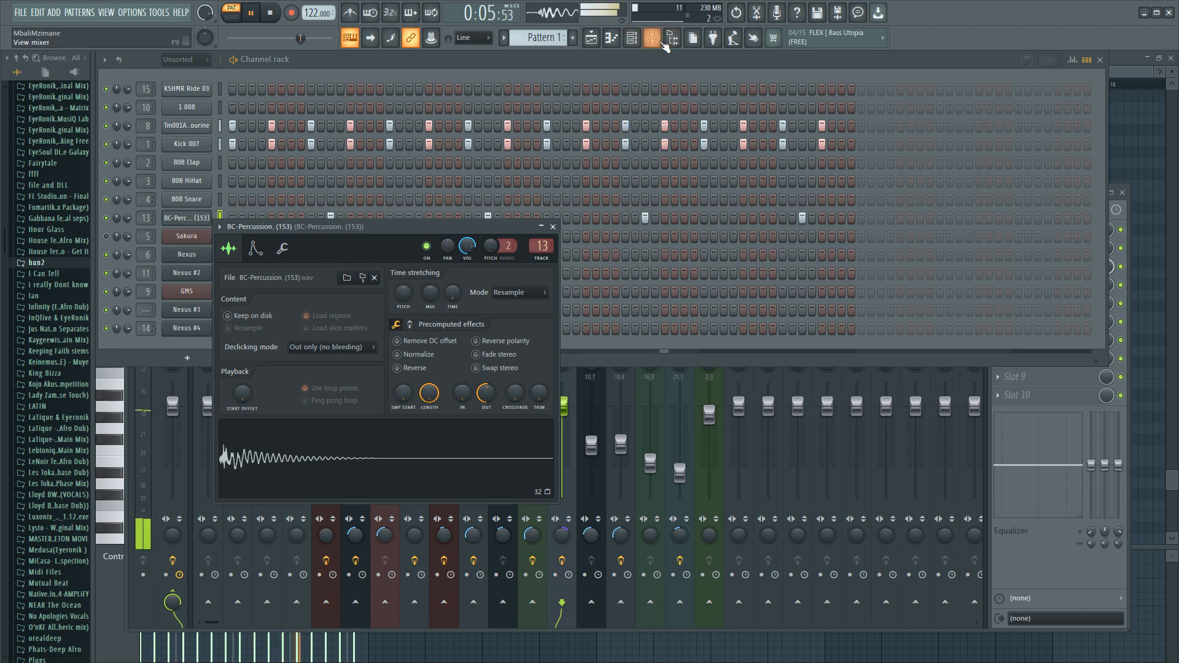
{"action": "left_click", "coordinate": [672, 38]}
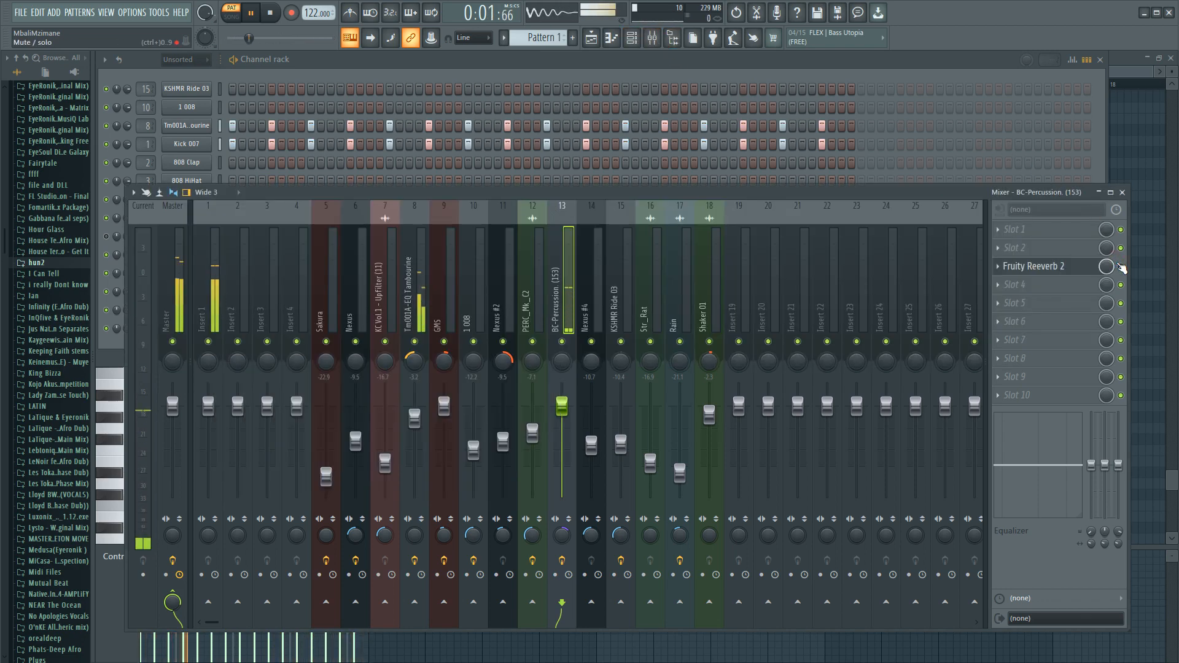
Step: Stop playback from the playlist and look at the first Pad pattern on Track 3 before returning to the arrangement
{"action": "left_click", "coordinate": [591, 37]}
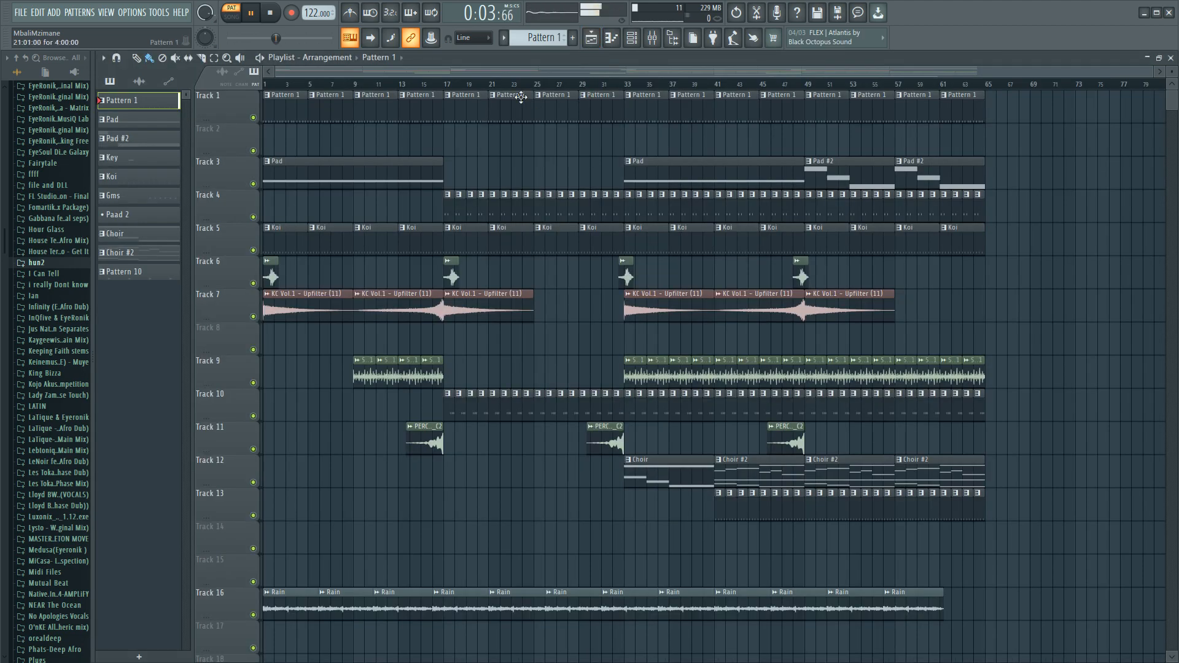
{"action": "key", "text": "space"}
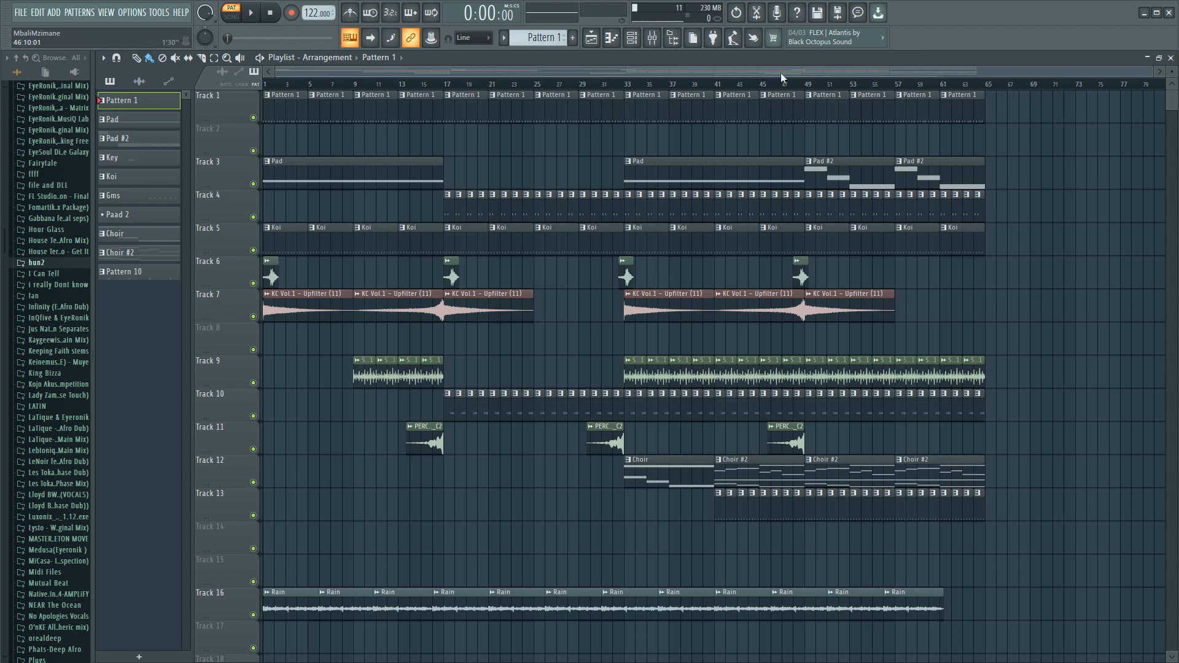
{"action": "double_click", "coordinate": [386, 182]}
{"action": "left_click", "coordinate": [593, 43]}
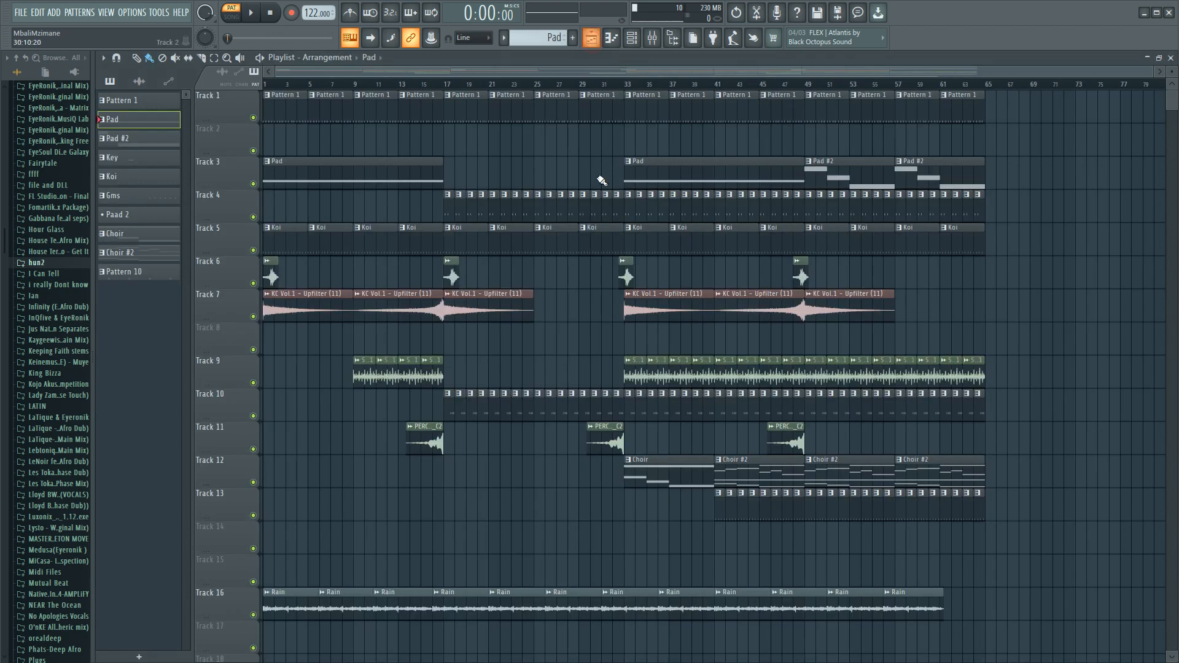
Step: Select the shaker clips on Track 9, solo that track and audition it from bar 9 in song mode
{"action": "left_click", "coordinate": [232, 368]}
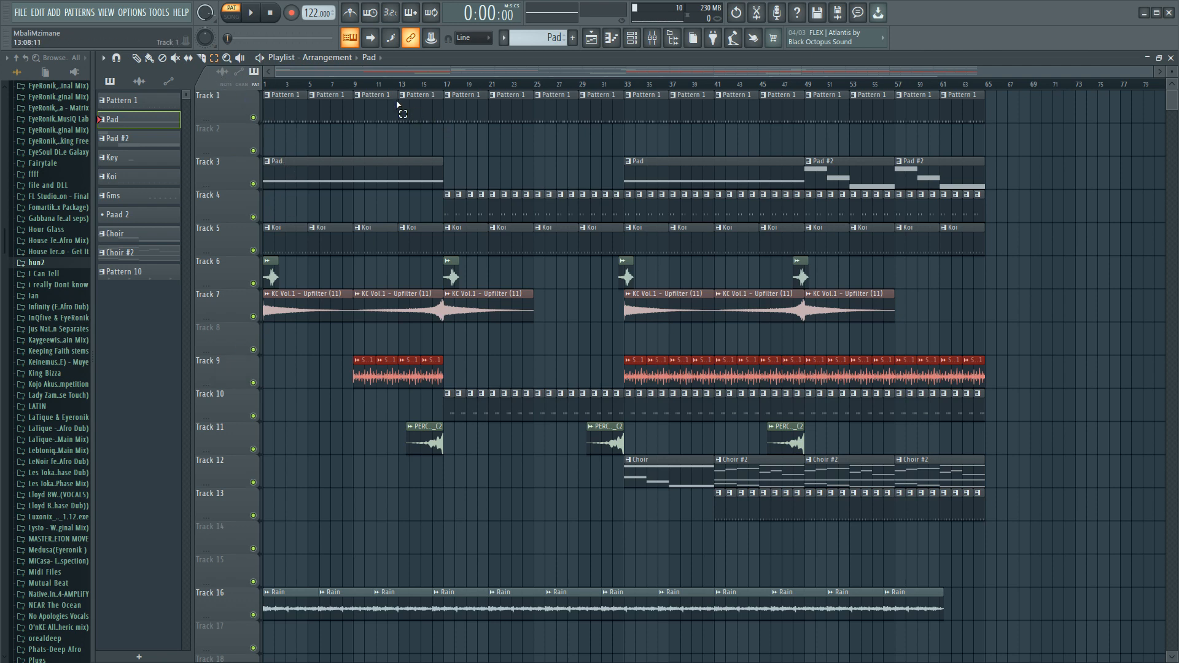
{"action": "right_click", "coordinate": [253, 383]}
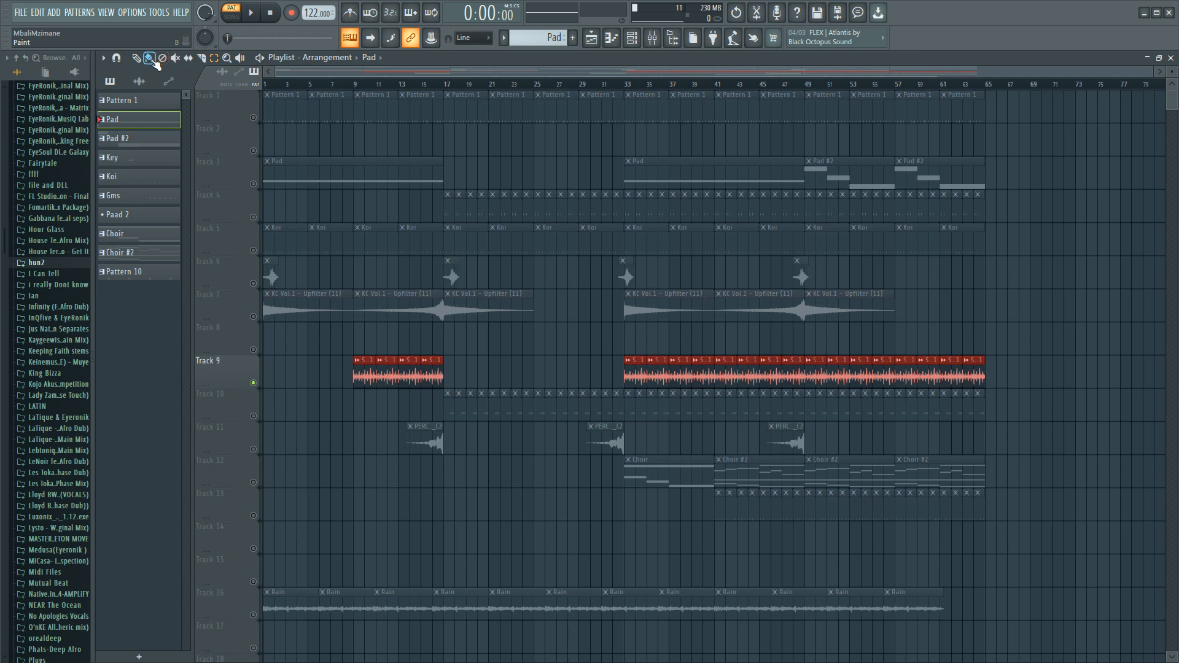
{"action": "left_click", "coordinate": [359, 91]}
{"action": "key", "text": "space"}
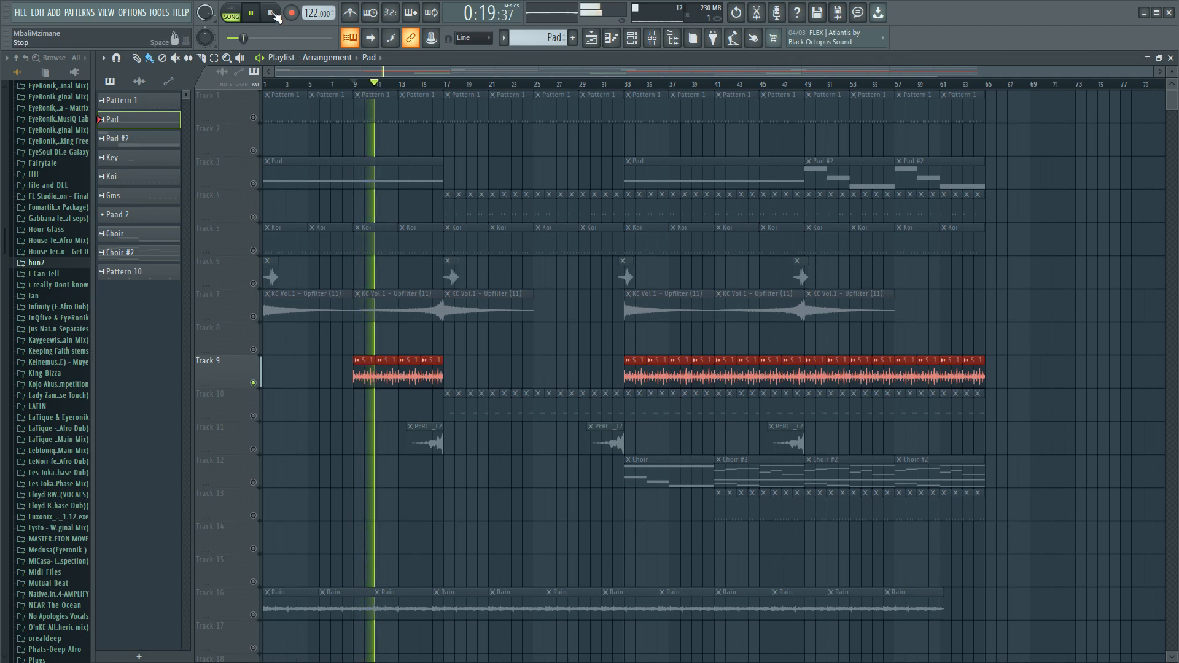
{"action": "key", "text": "space"}
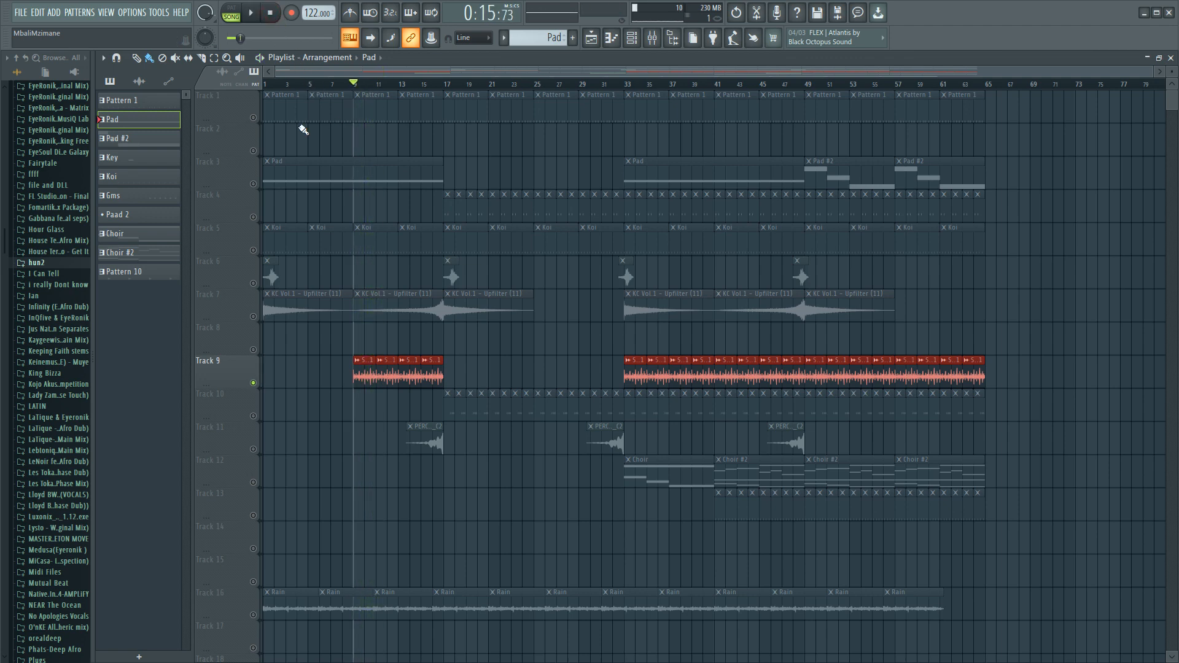
Step: Solo Track 13 and audition its pattern clips from bar 41, stopping playback after a short listen
{"action": "left_click", "coordinate": [252, 519]}
{"action": "left_click", "coordinate": [716, 85]}
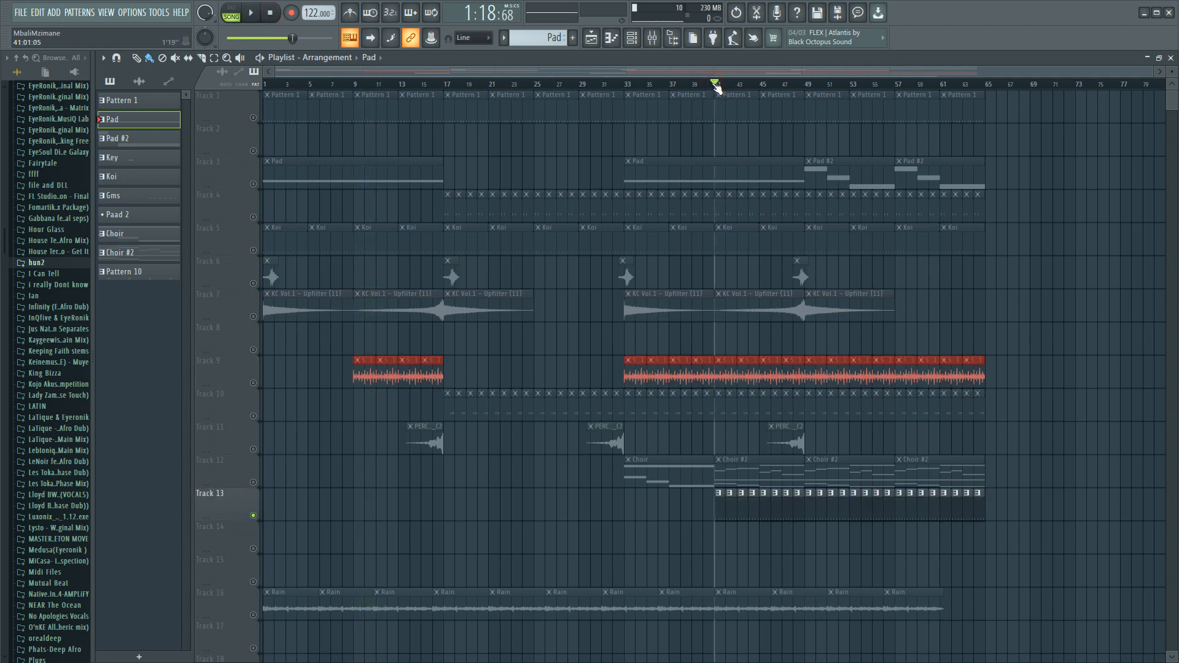
{"action": "key", "text": "space"}
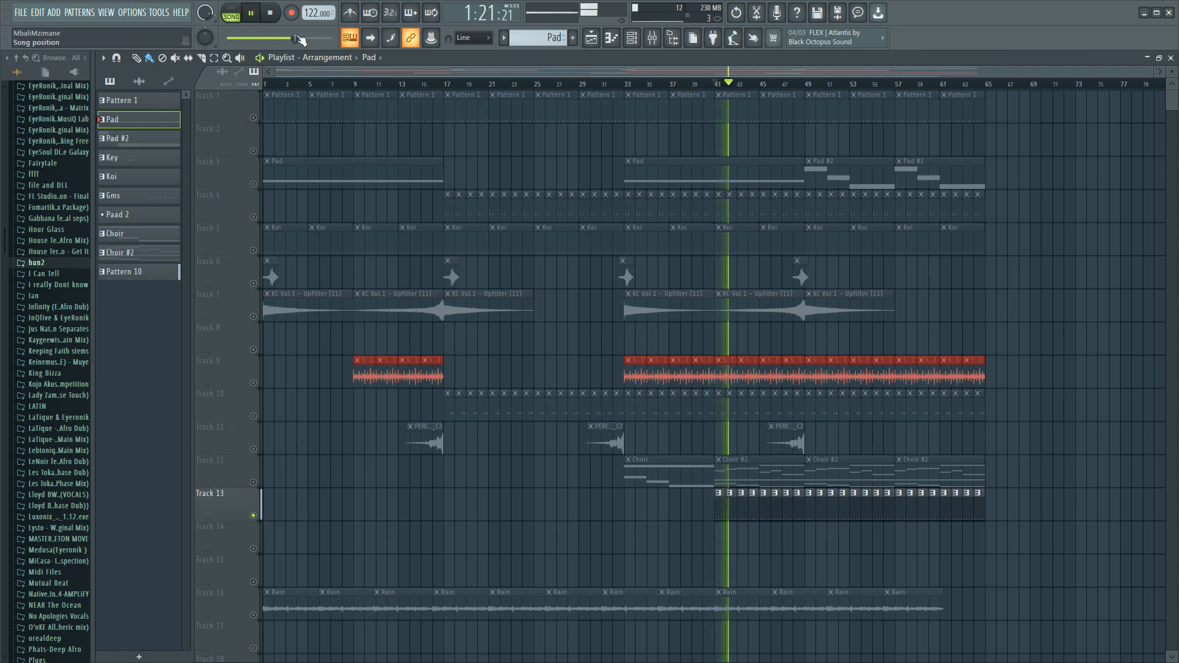
{"action": "left_click", "coordinate": [273, 17]}
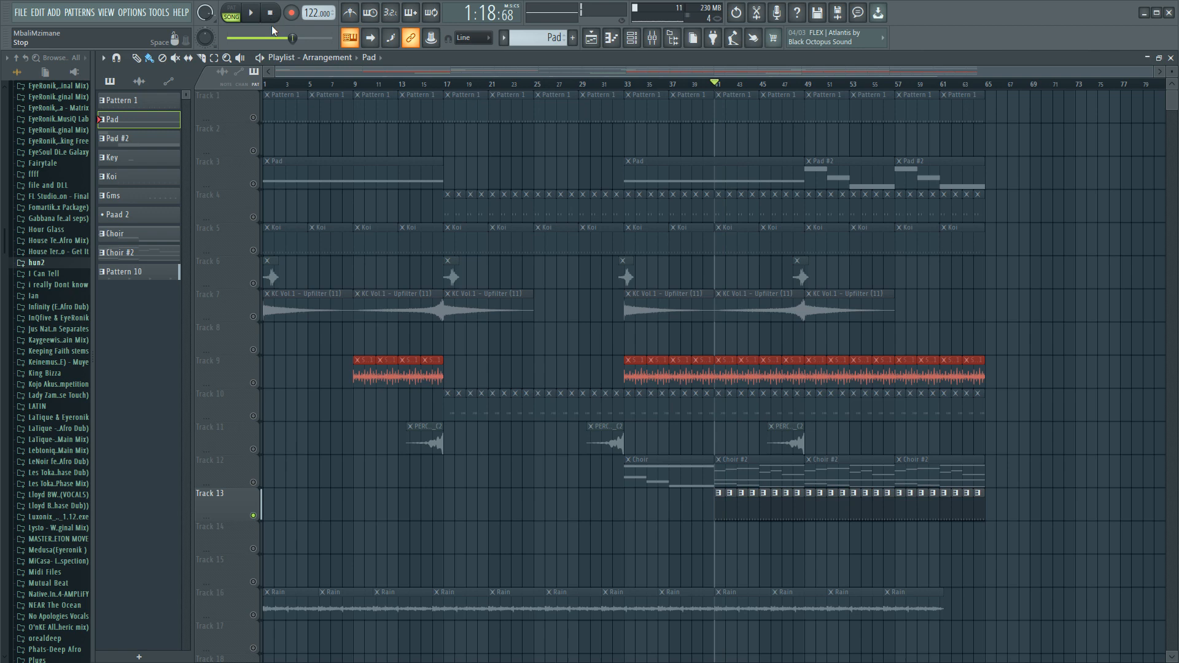
Step: Play the song from bar 41 while enabling Tracks 5, 1, 7, 6 and 9 alongside Track 13, and stop playback
{"action": "left_click", "coordinate": [256, 251]}
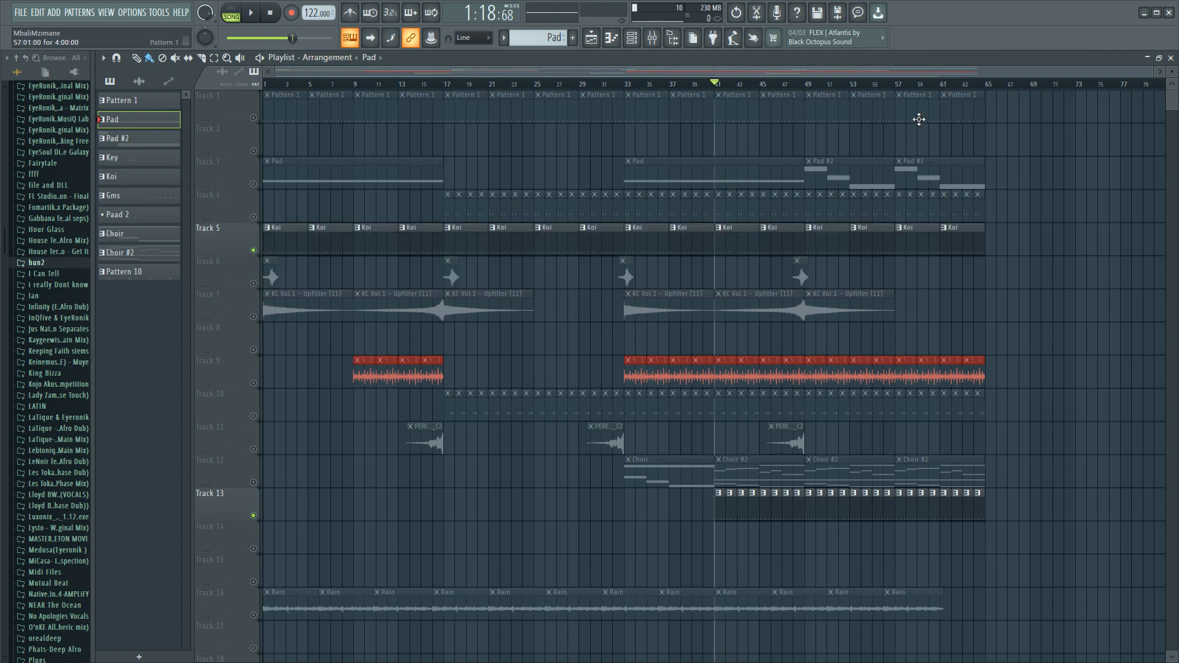
{"action": "left_click", "coordinate": [254, 11]}
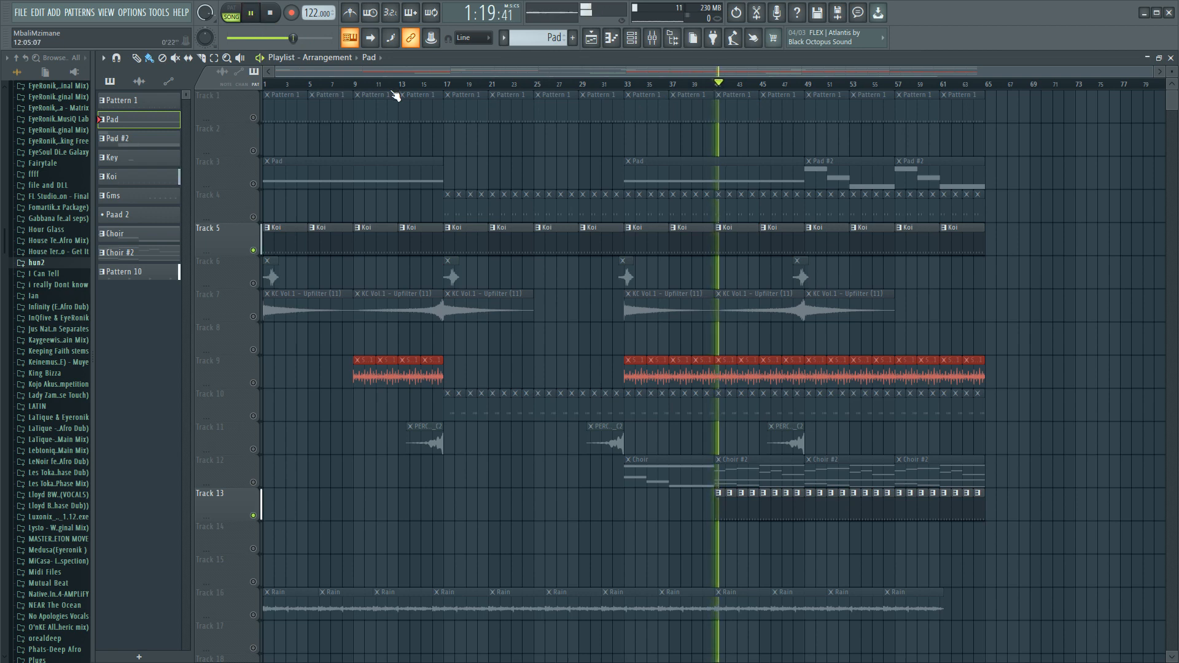
{"action": "left_click", "coordinate": [253, 117]}
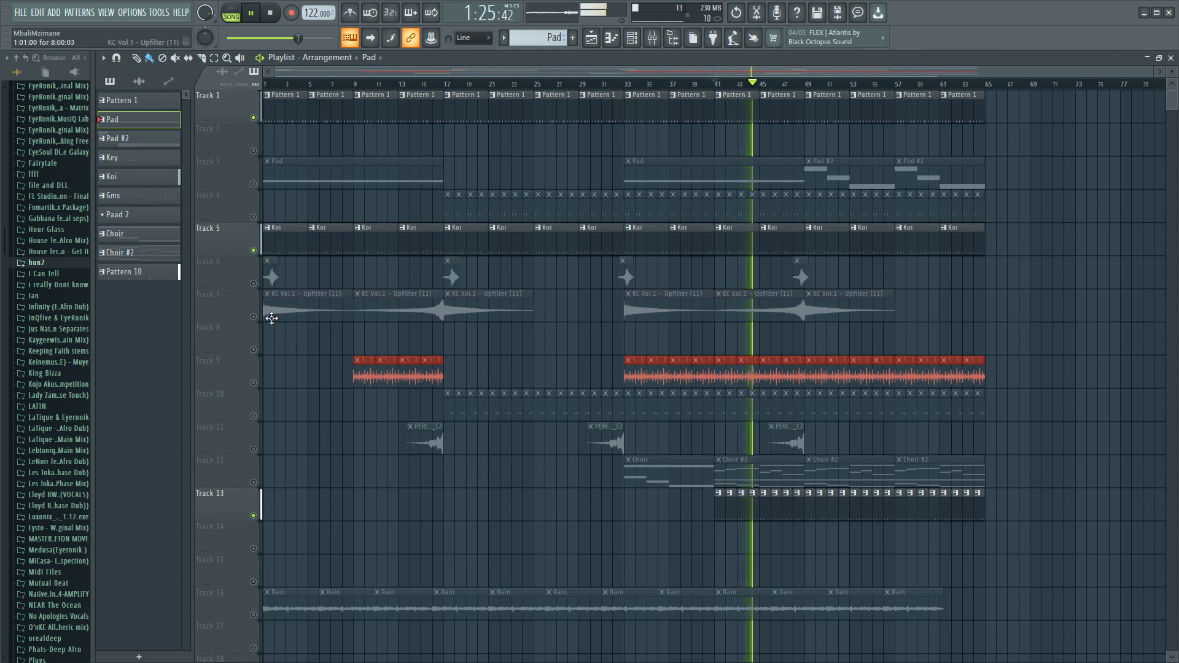
{"action": "left_click", "coordinate": [253, 317]}
{"action": "left_click", "coordinate": [253, 283]}
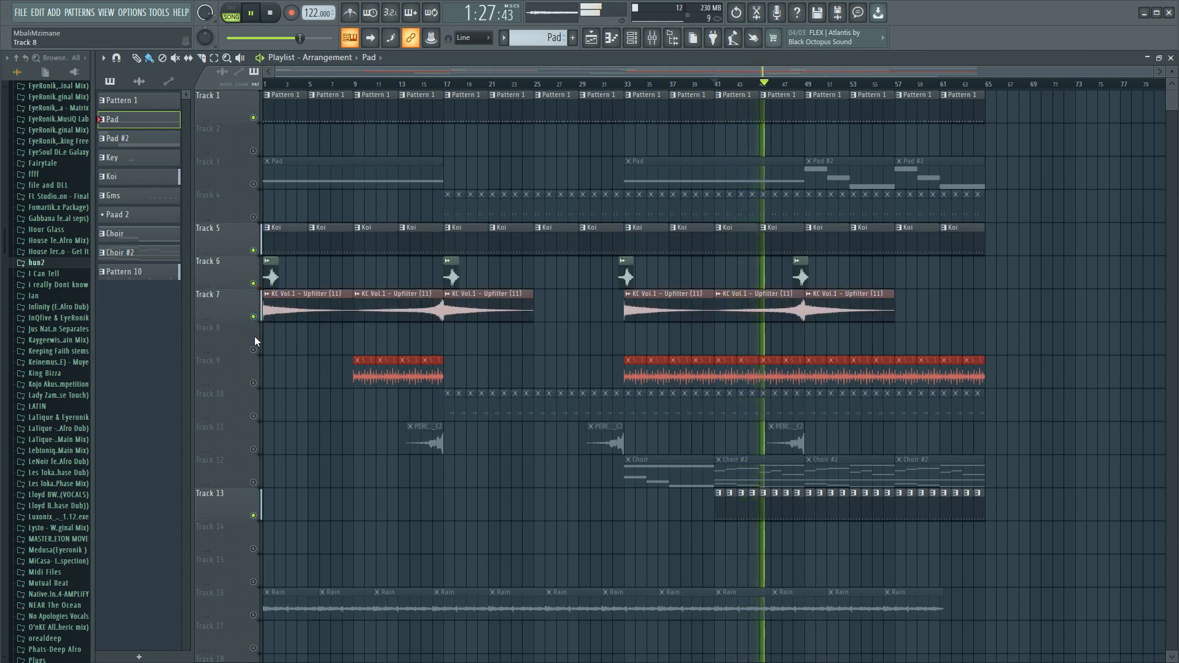
{"action": "left_click", "coordinate": [254, 383]}
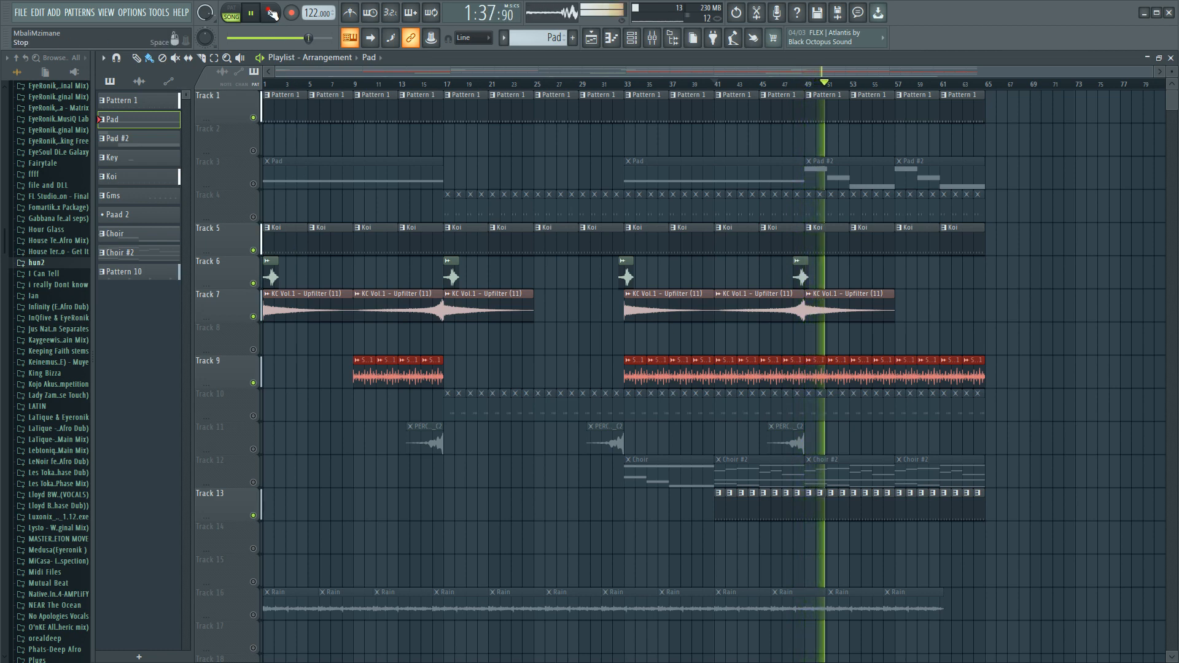
{"action": "left_click", "coordinate": [271, 13]}
{"action": "left_click", "coordinate": [270, 13]}
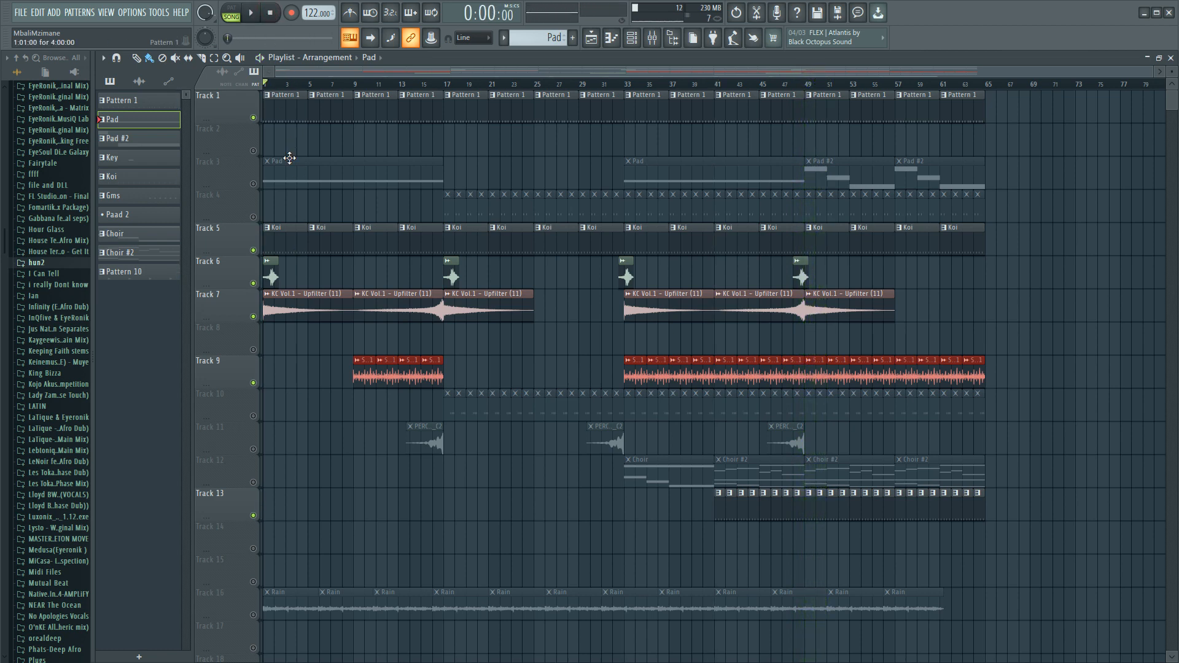
Step: Enable Tracks 3 and 4 in the arrangement so the Pad and Key clips are included
{"action": "left_click", "coordinate": [253, 183]}
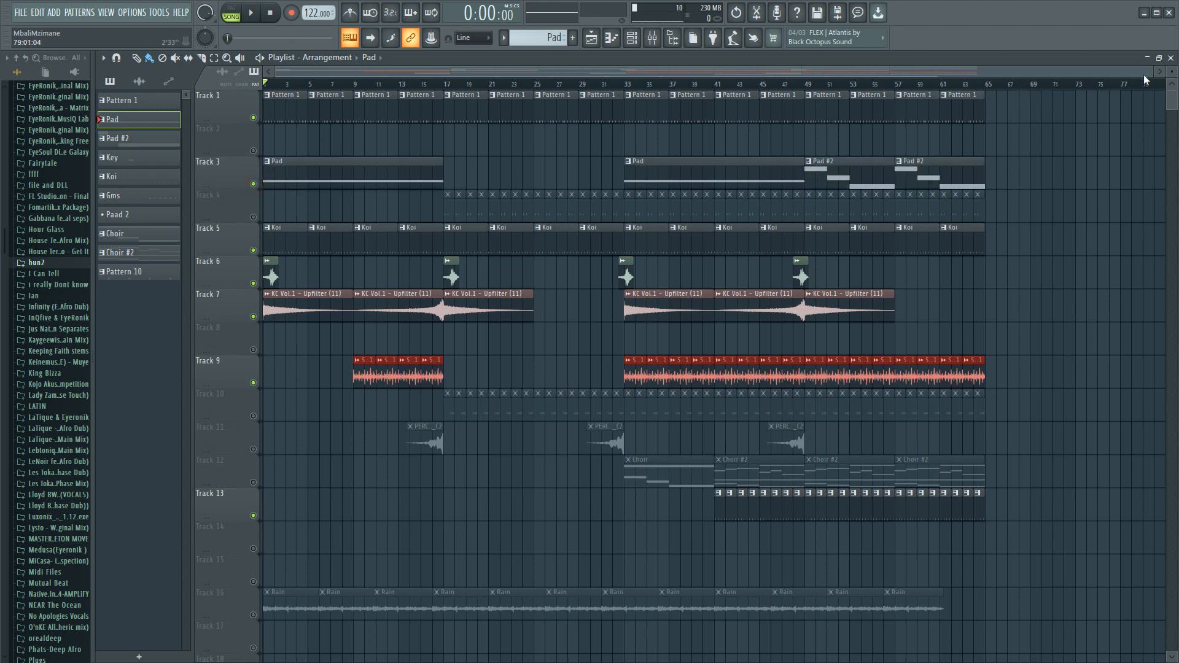
{"action": "left_click_drag", "start_coordinate": [1149, 71], "coordinate": [777, 71]}
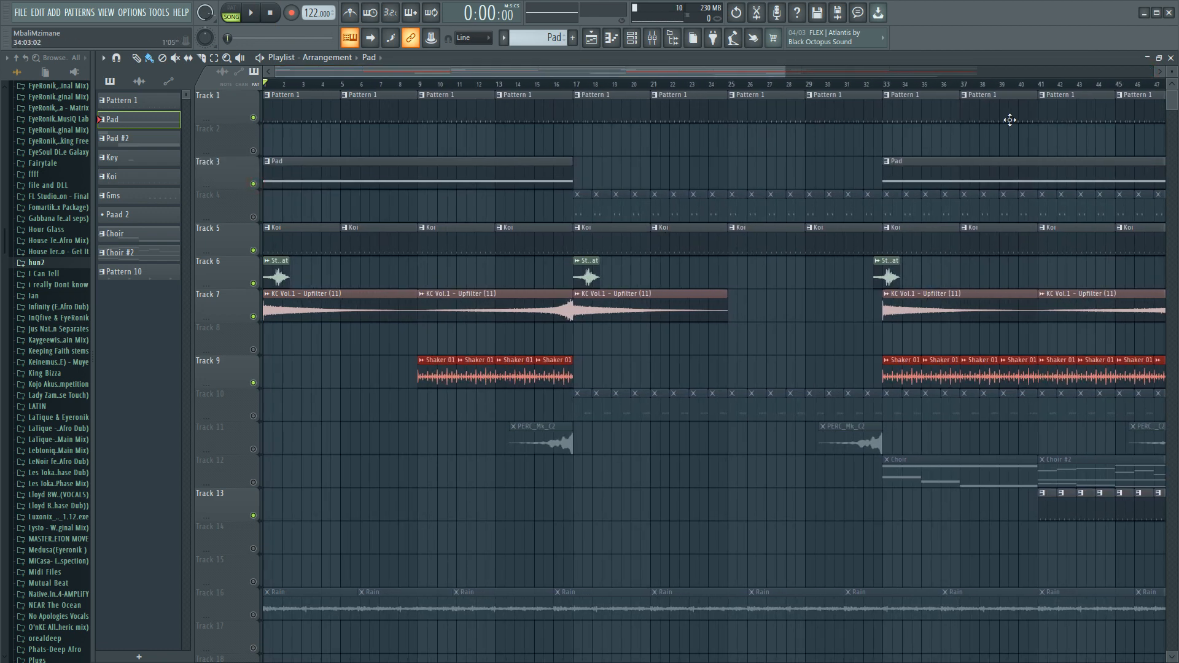
{"action": "left_click", "coordinate": [253, 218]}
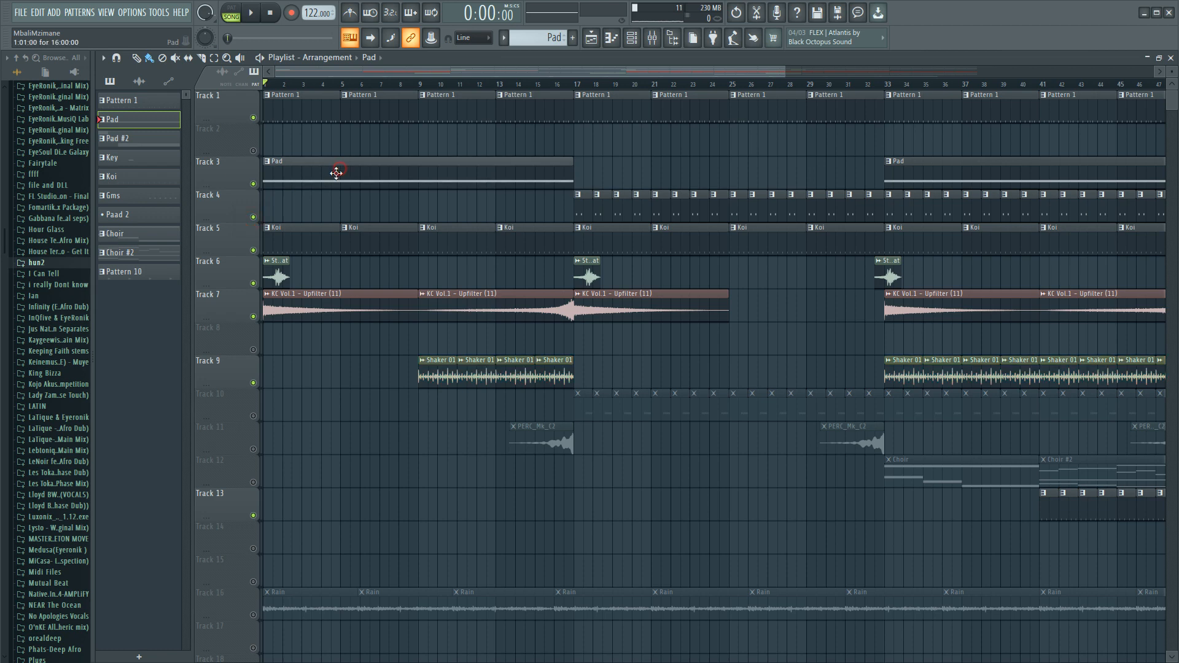
Step: Open the first Pad clip on Track 3, check its channels in the channel rack and return to the playlist
{"action": "double_click", "coordinate": [371, 180]}
{"action": "left_click_drag", "start_coordinate": [599, 72], "coordinate": [350, 72]}
{"action": "left_click", "coordinate": [637, 40]}
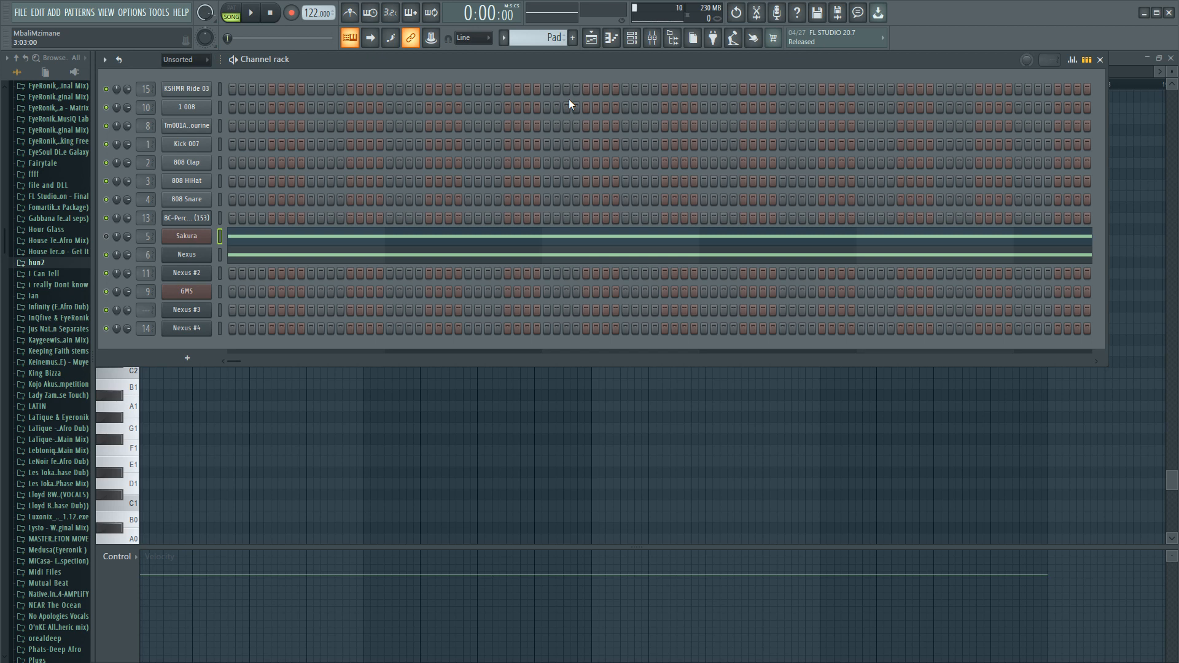
{"action": "left_click", "coordinate": [591, 37]}
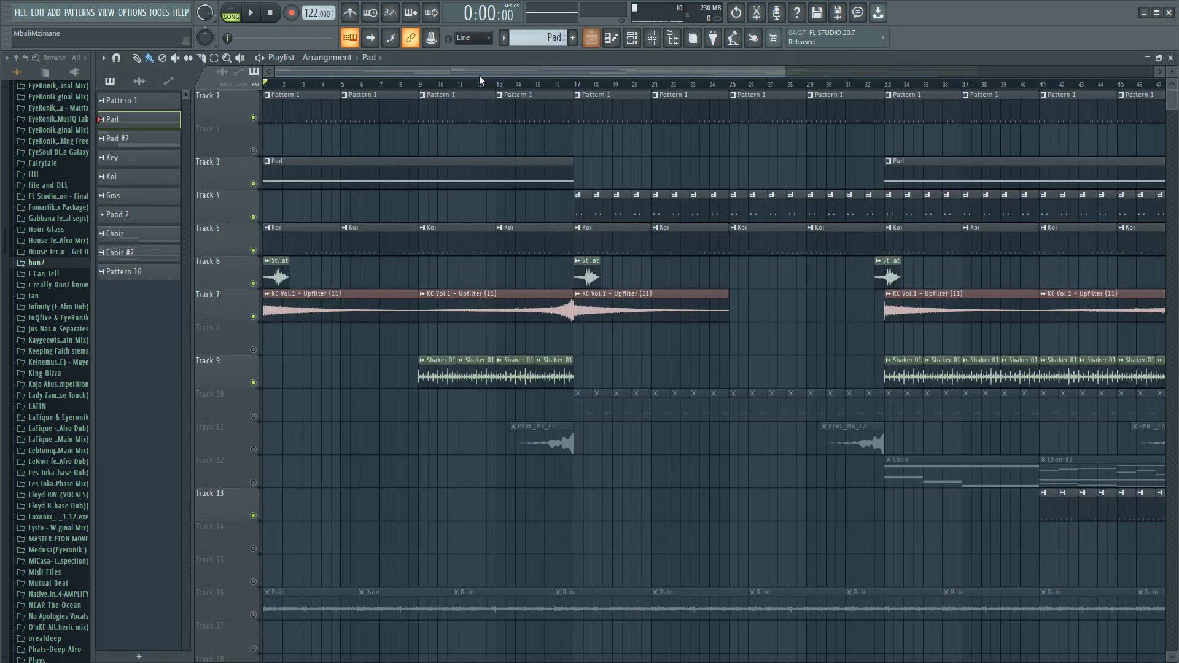
Step: Audition the Pad pattern from the Sakura piano roll, and play it again from the Nexus channel's piano roll
{"action": "double_click", "coordinate": [323, 175]}
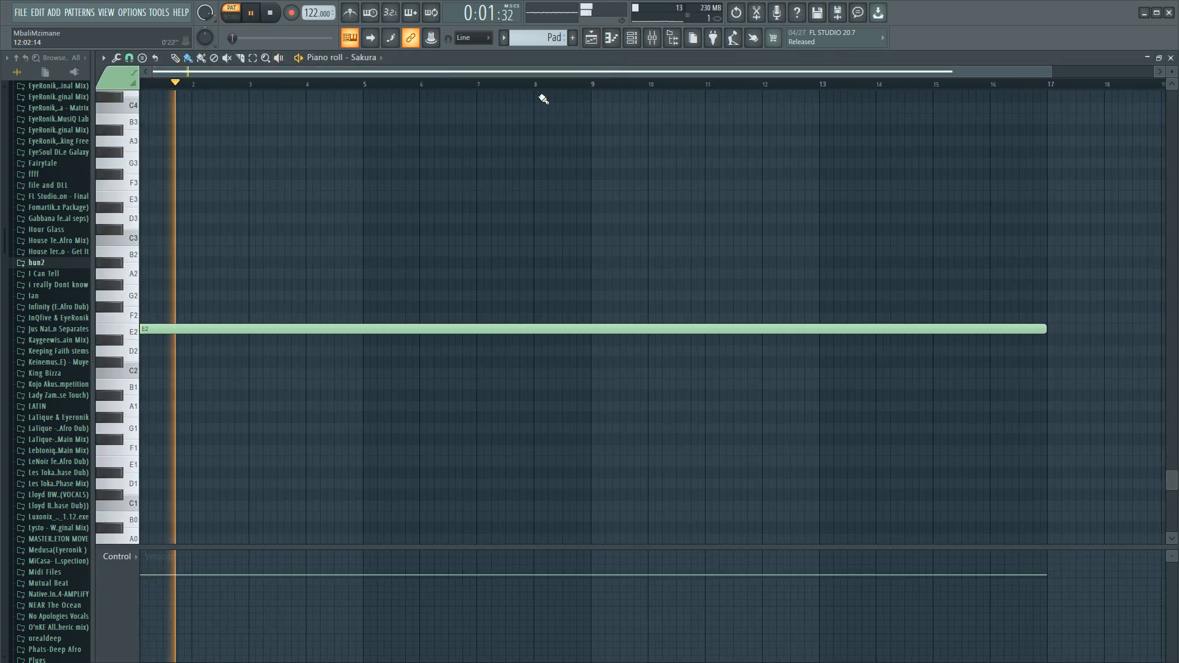
{"action": "key", "text": "space"}
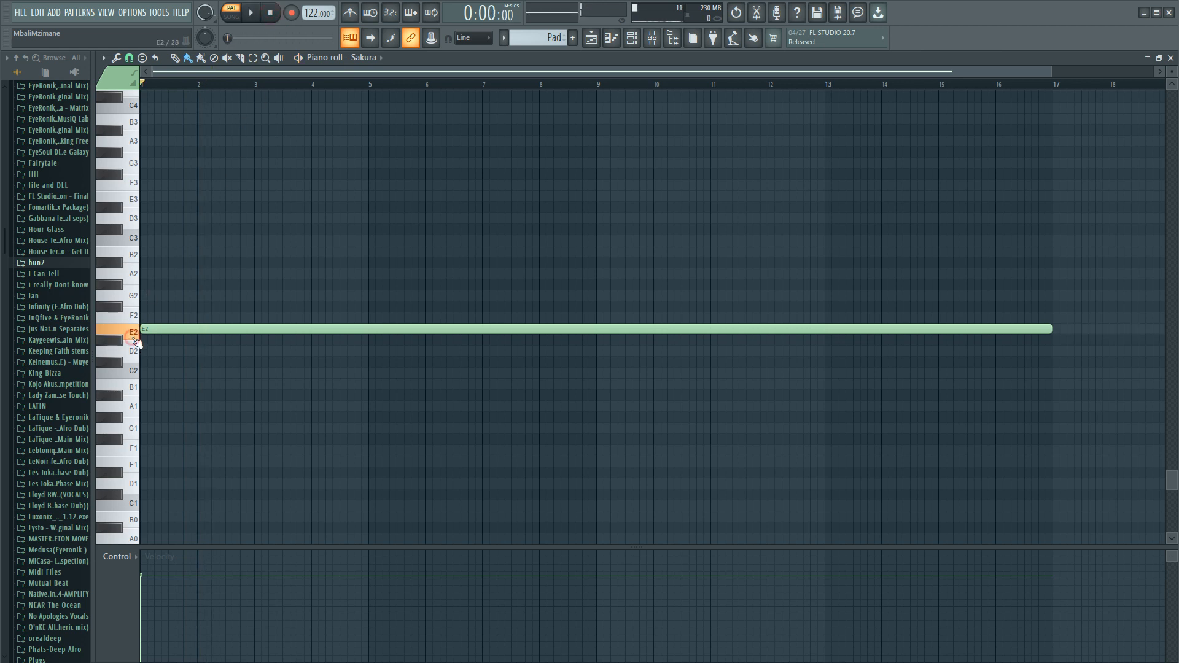
{"action": "left_click", "coordinate": [632, 39]}
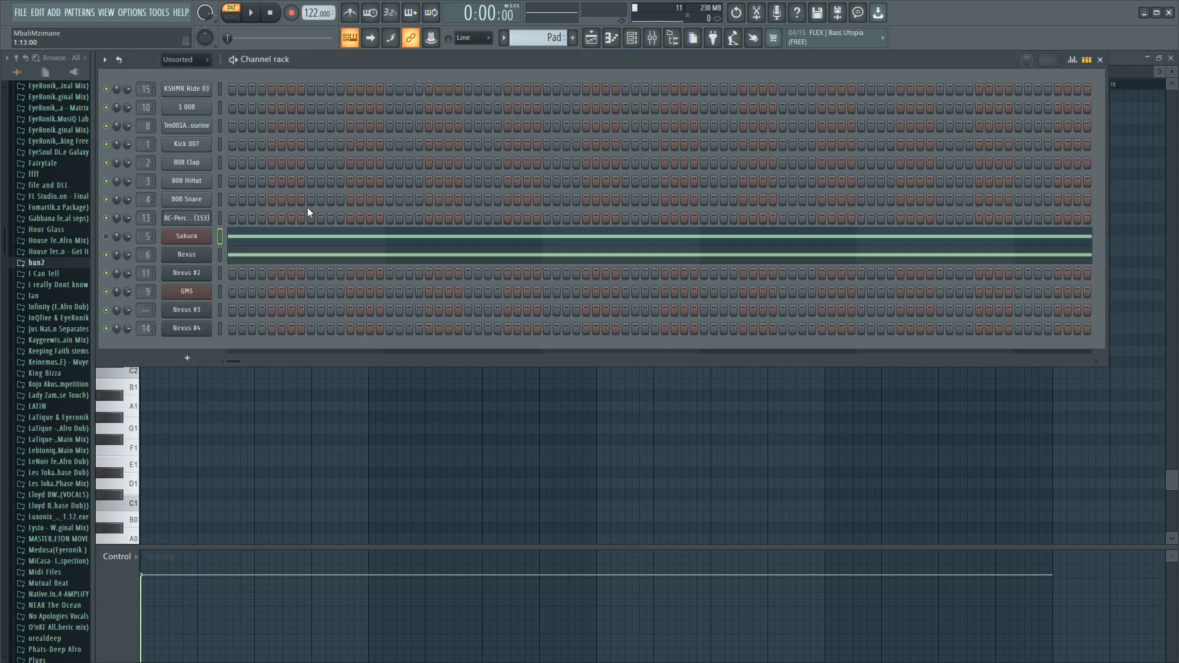
{"action": "left_click", "coordinate": [263, 253]}
{"action": "left_click", "coordinate": [251, 13]}
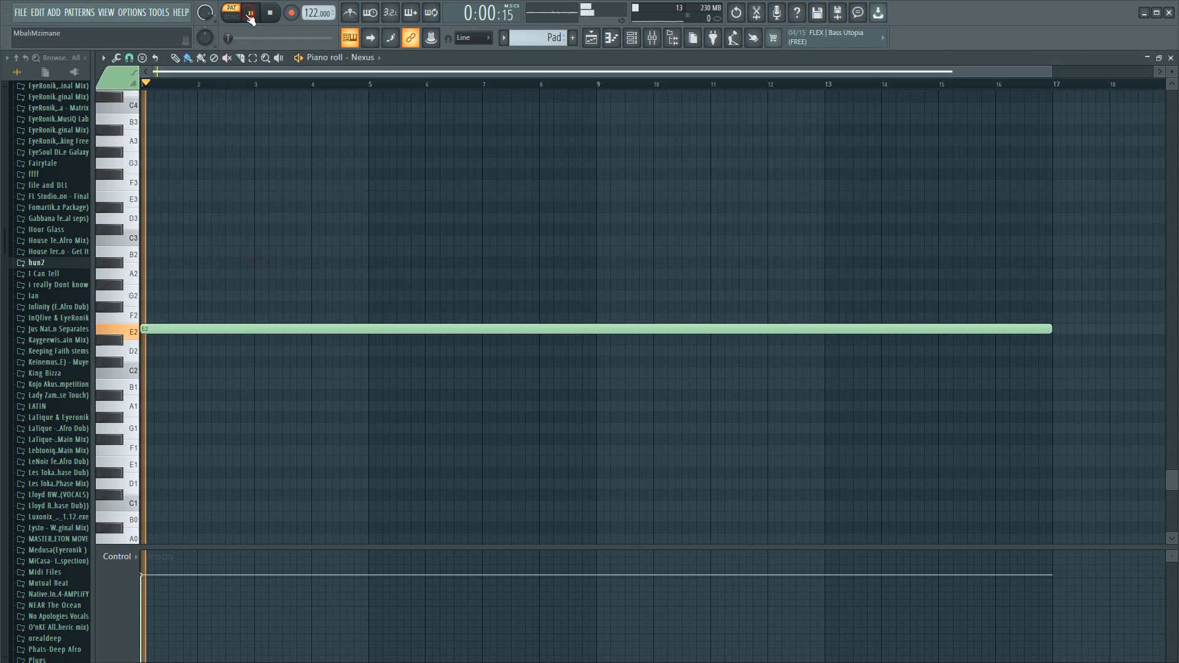
{"action": "left_click", "coordinate": [273, 15]}
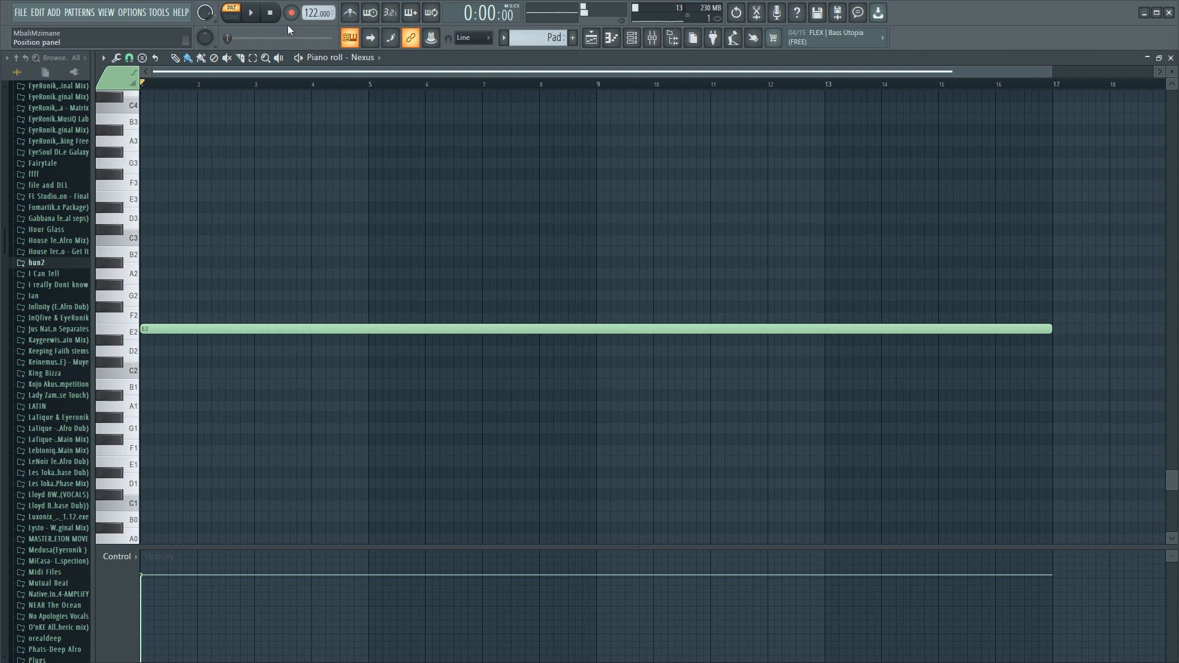
Step: Play the Pad pattern and inspect the Fruity parametric EQ 2 on the Nexus mixer track, stopping playback after viewing the curve
{"action": "left_click", "coordinate": [256, 17]}
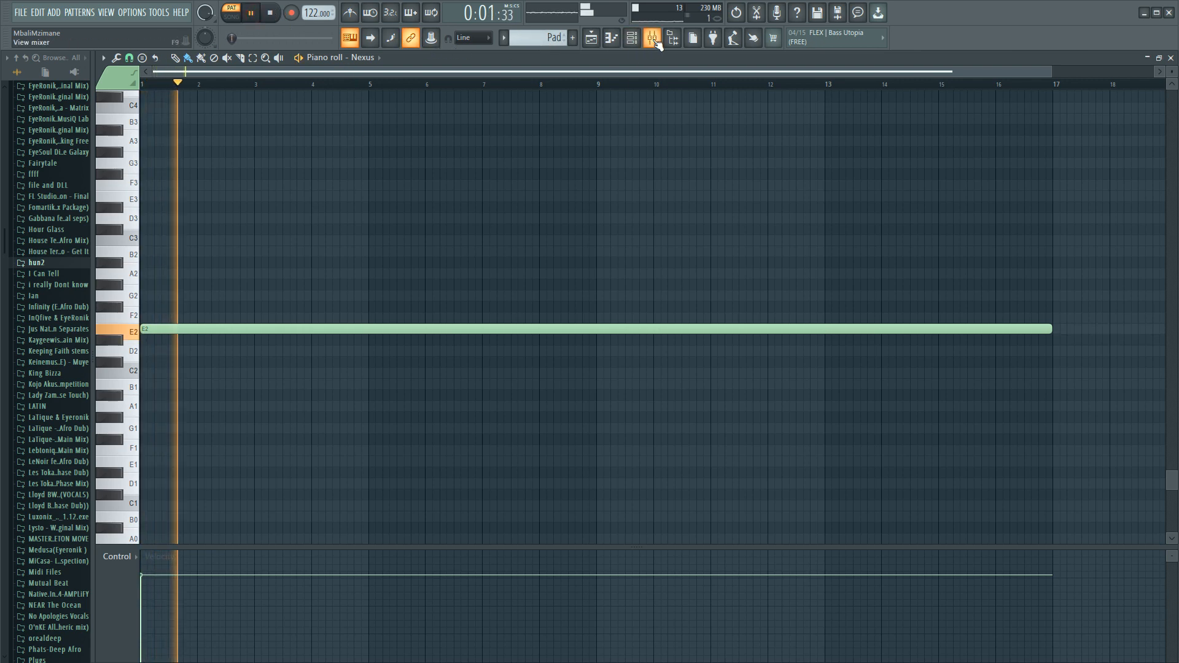
{"action": "left_click", "coordinate": [653, 38]}
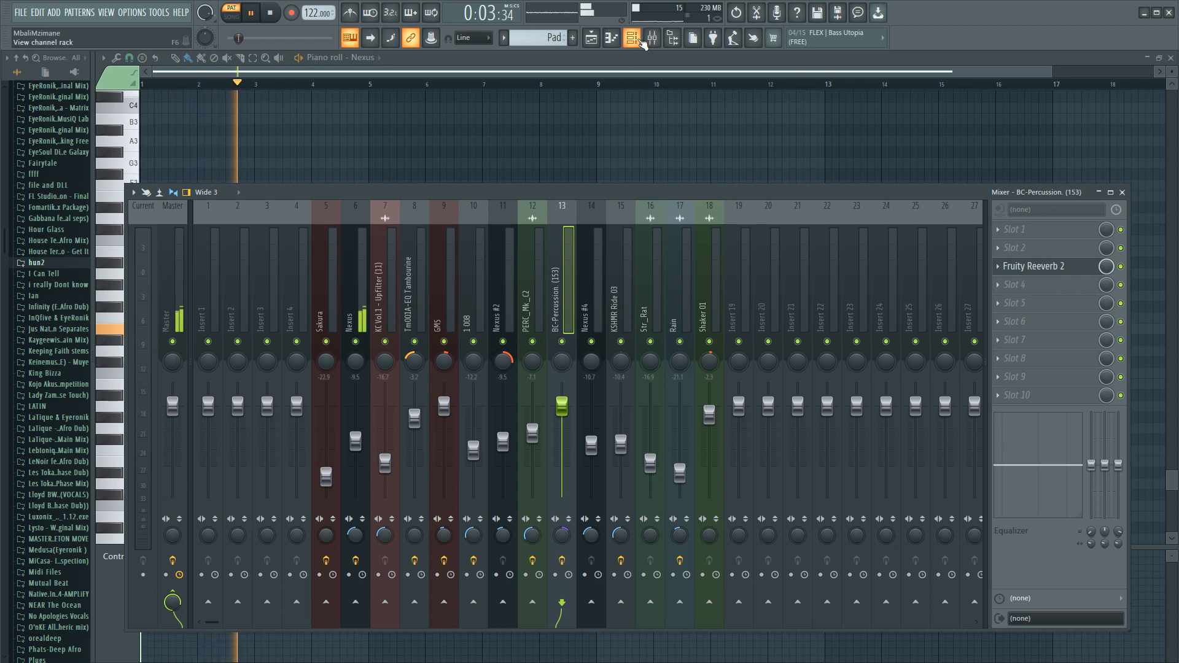
{"action": "left_click", "coordinate": [353, 270]}
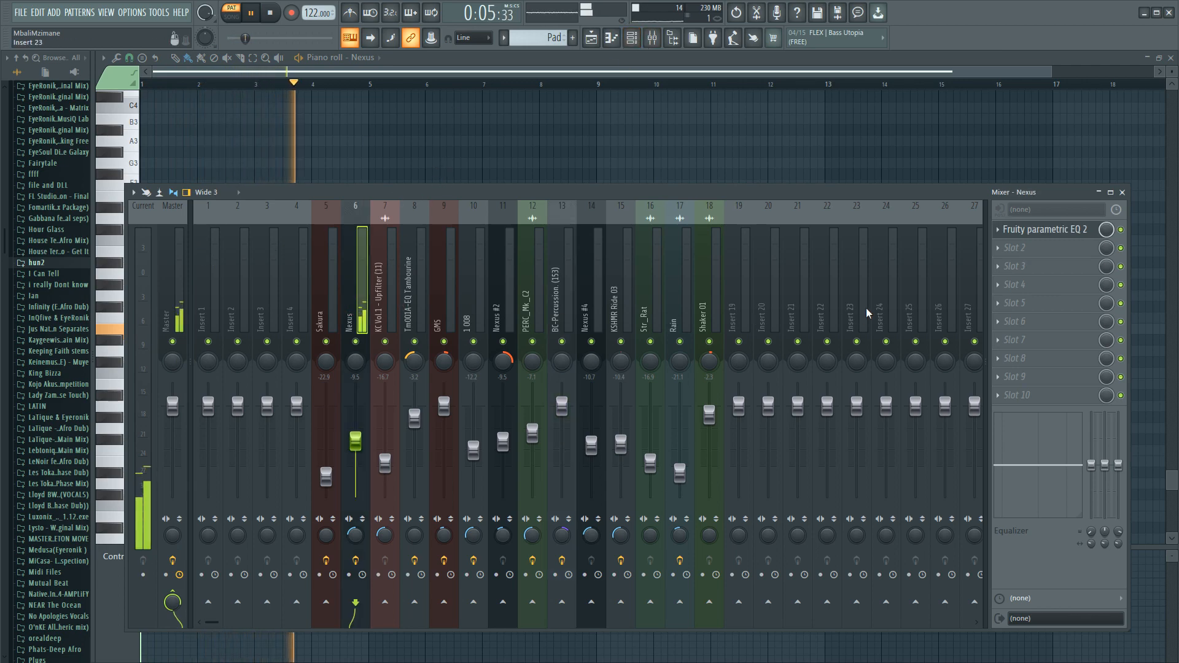
{"action": "left_click", "coordinate": [1066, 232]}
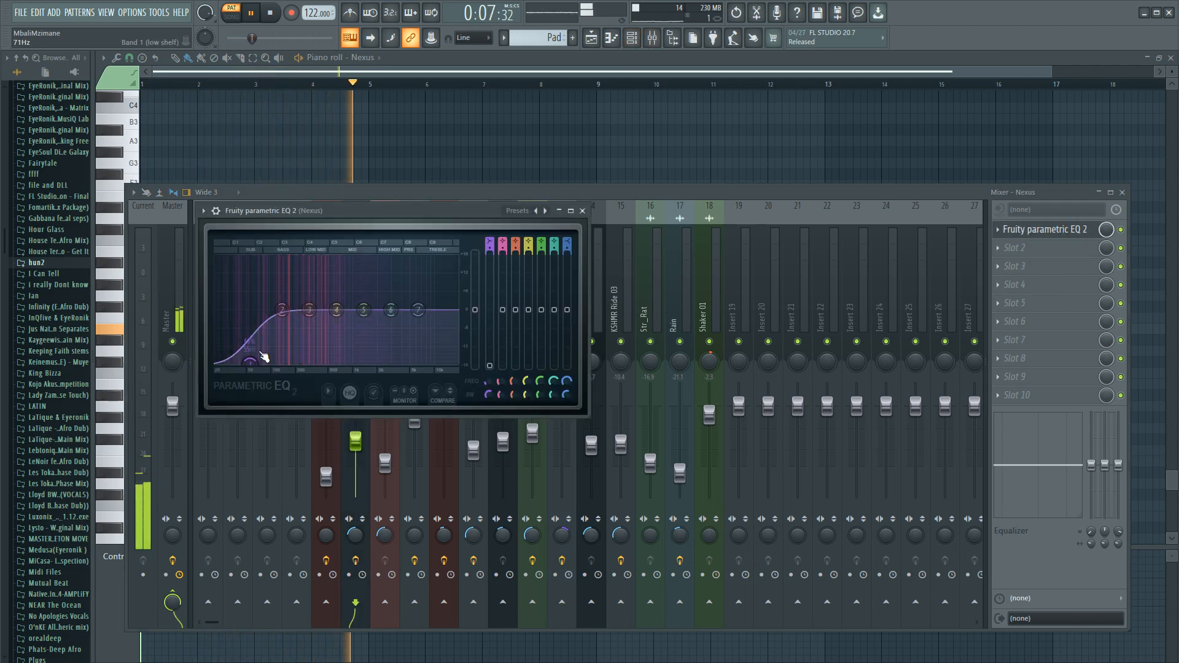
{"action": "key", "text": "space"}
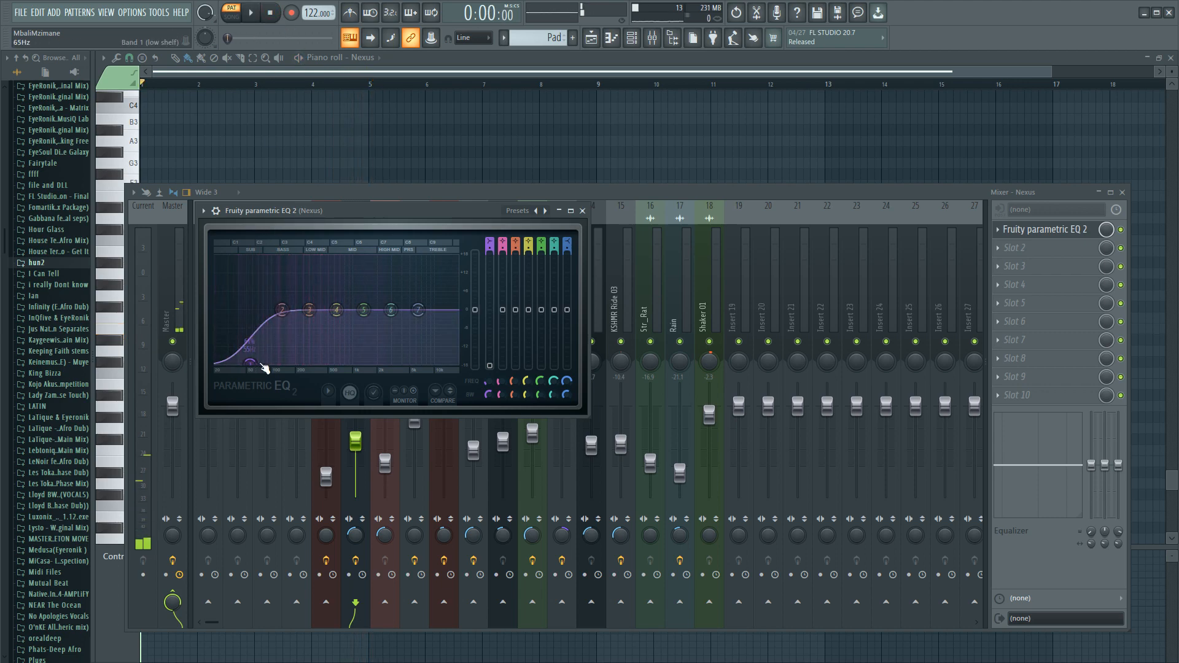
Step: Replay the Pad pattern and toggle Fruity parametric EQ 2 on the Nexus mixer track to compare the sound with and without it
{"action": "left_click", "coordinate": [252, 13]}
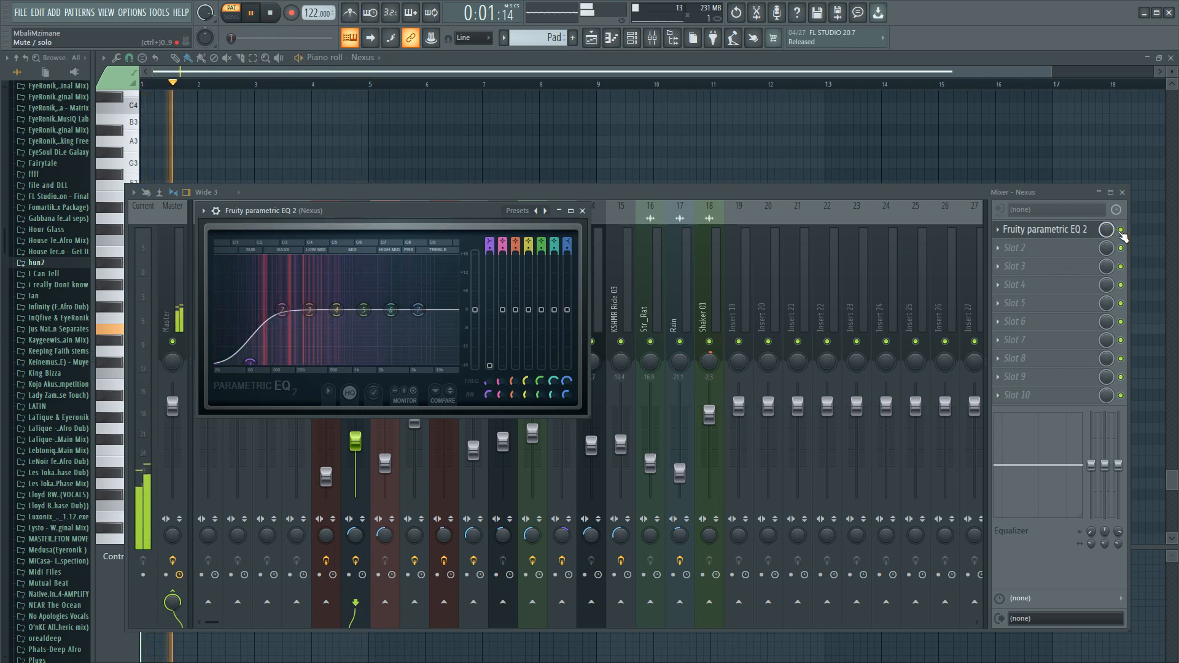
{"action": "left_click", "coordinate": [1121, 230]}
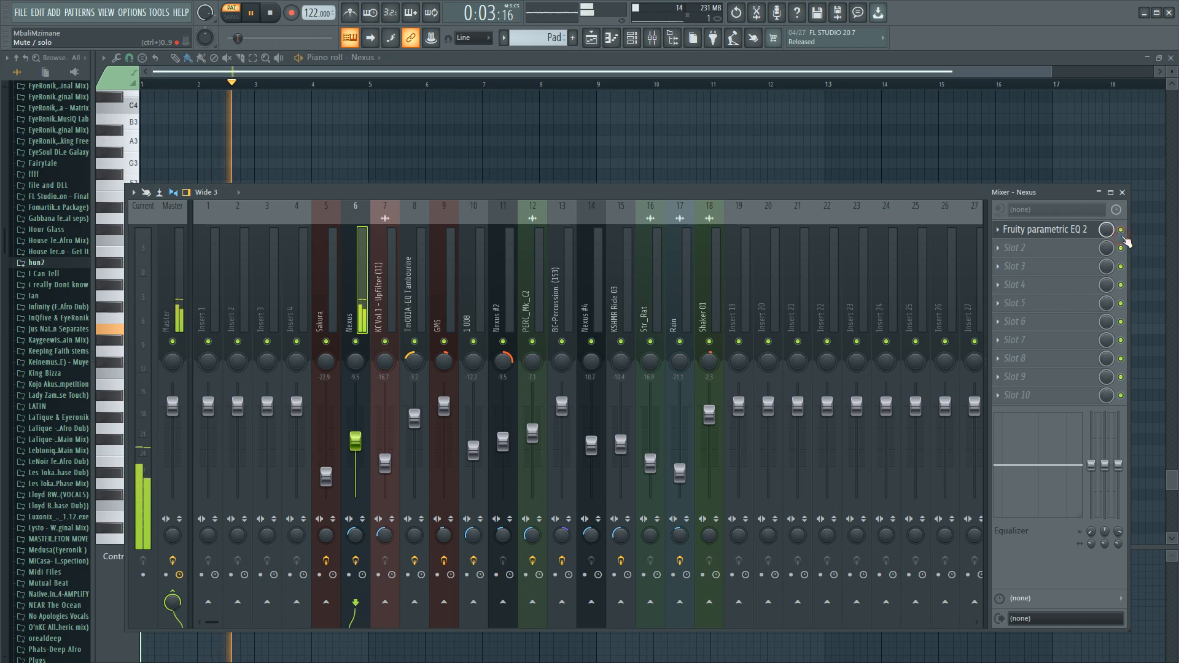
{"action": "left_click", "coordinate": [1121, 232]}
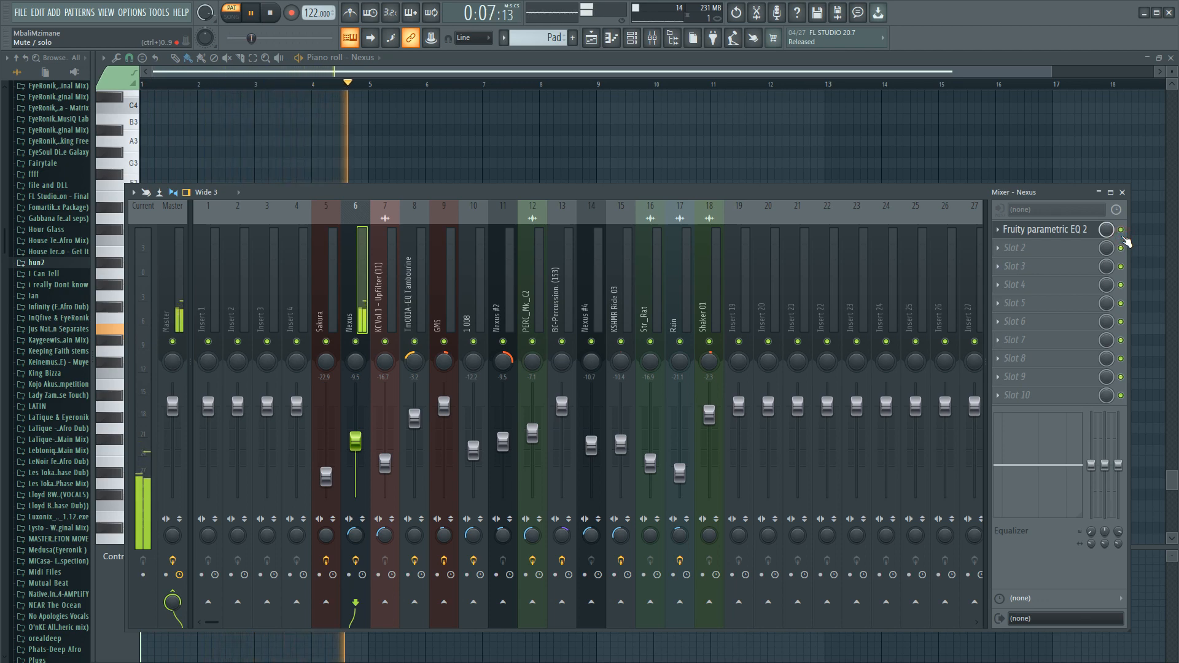
{"action": "key", "text": "space"}
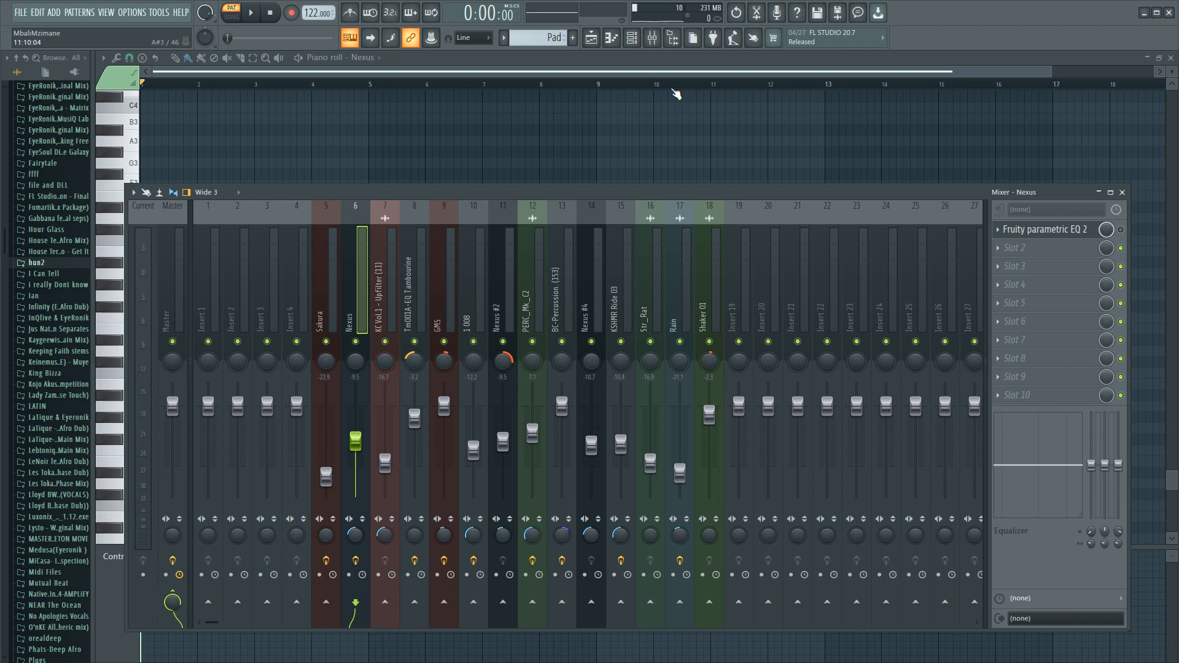
Step: Return to the playlist and check the Nexus mixer track once more during Pad playback before going back to the arrangement
{"action": "left_click", "coordinate": [600, 38]}
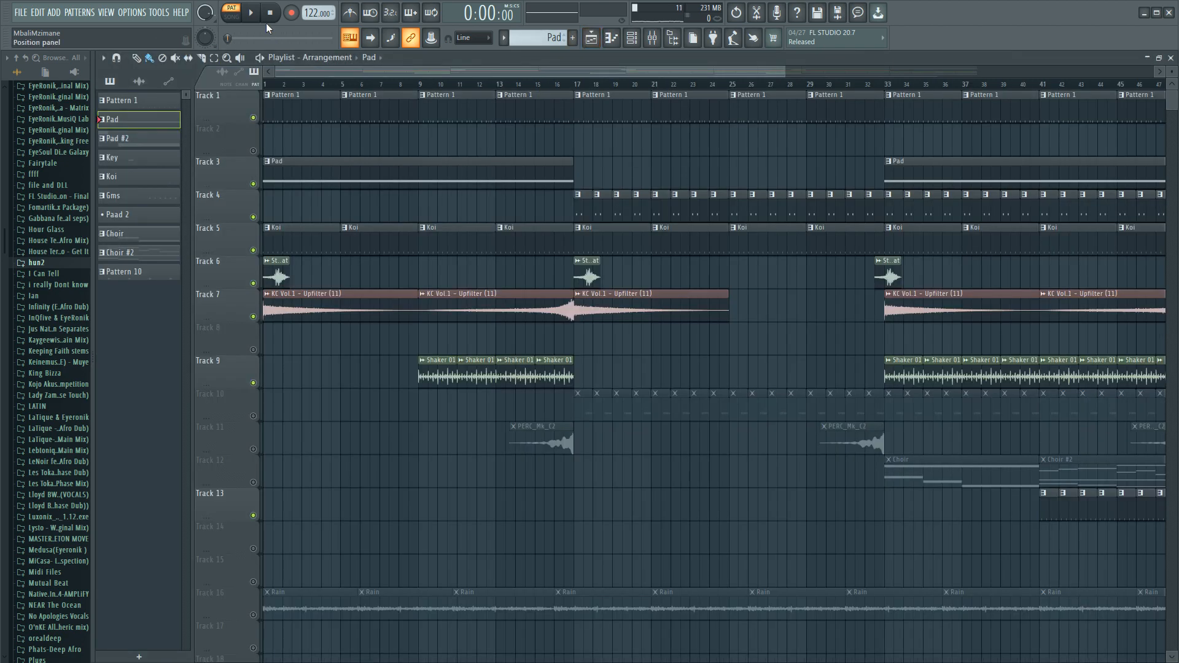
{"action": "left_click", "coordinate": [653, 40]}
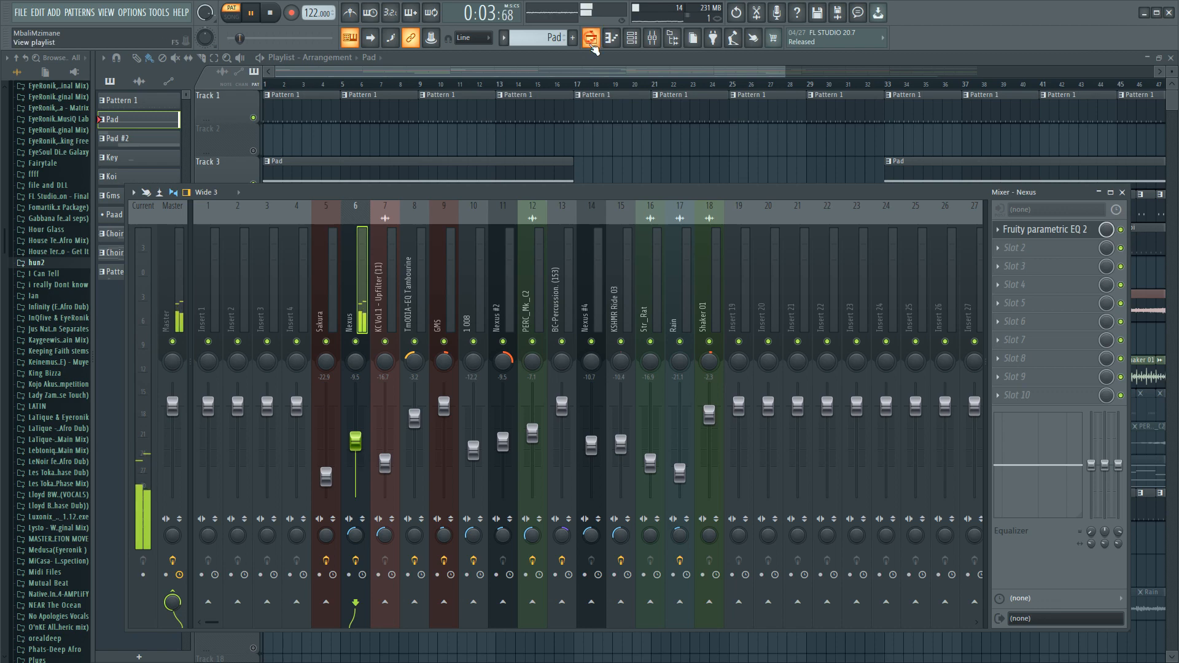
{"action": "left_click", "coordinate": [591, 38]}
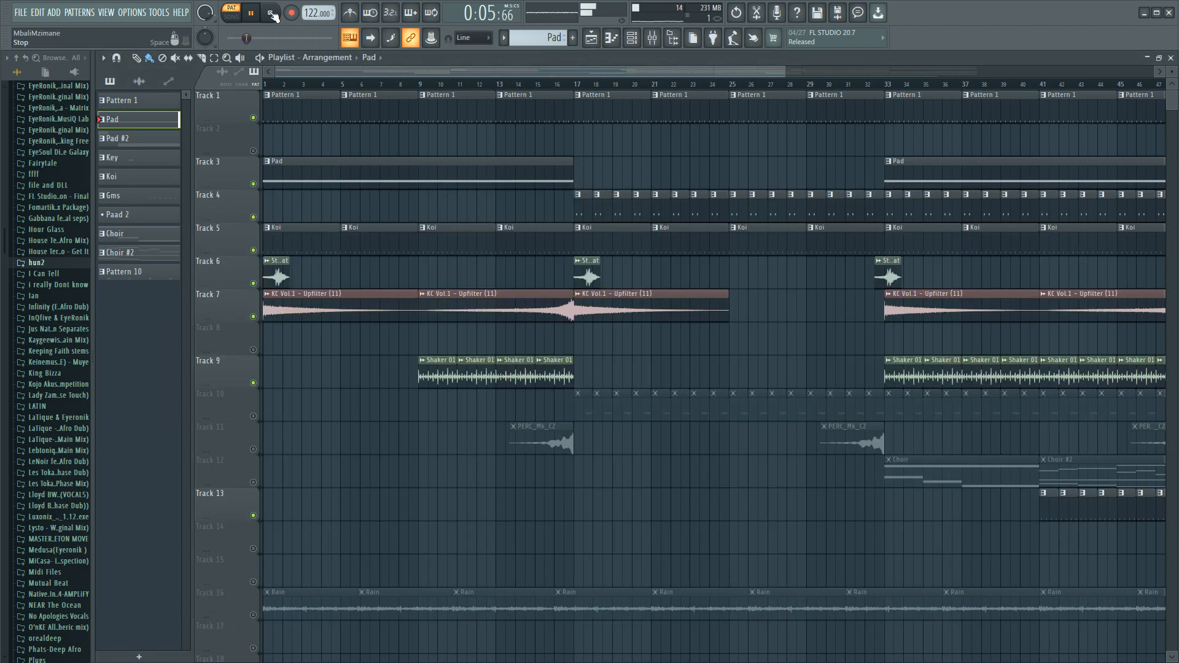
Step: Open a Key pattern clip on Track 4, audition its Nexus #2 notes and view the channel in the channel rack
{"action": "double_click", "coordinate": [641, 212]}
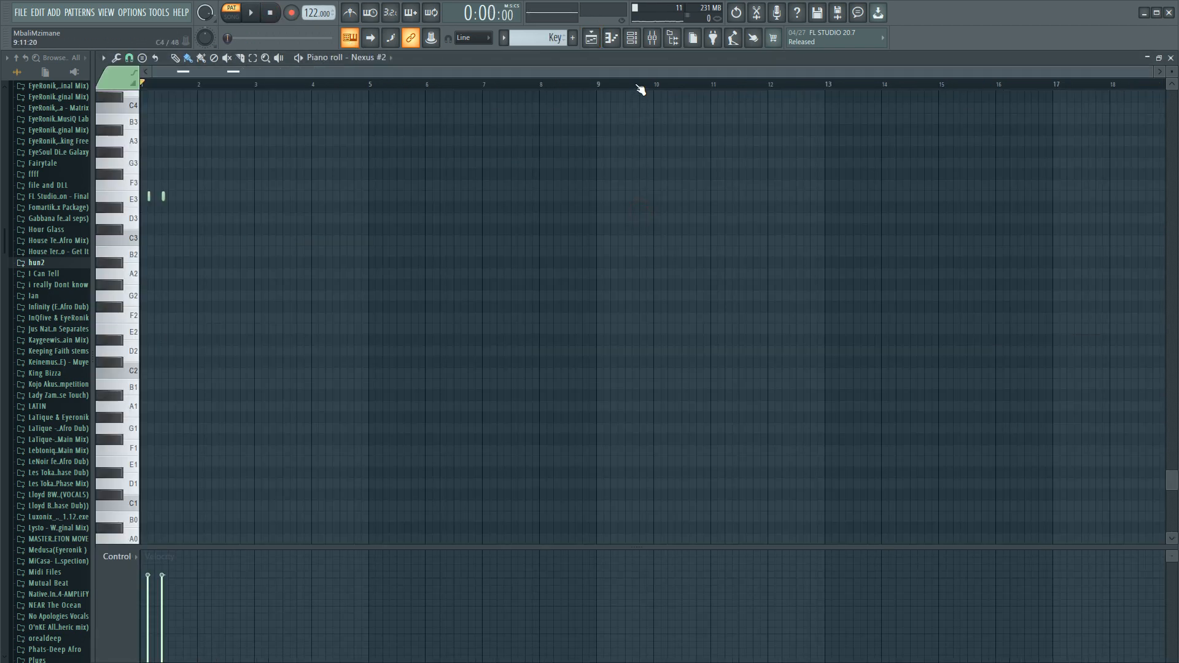
{"action": "left_click", "coordinate": [250, 12]}
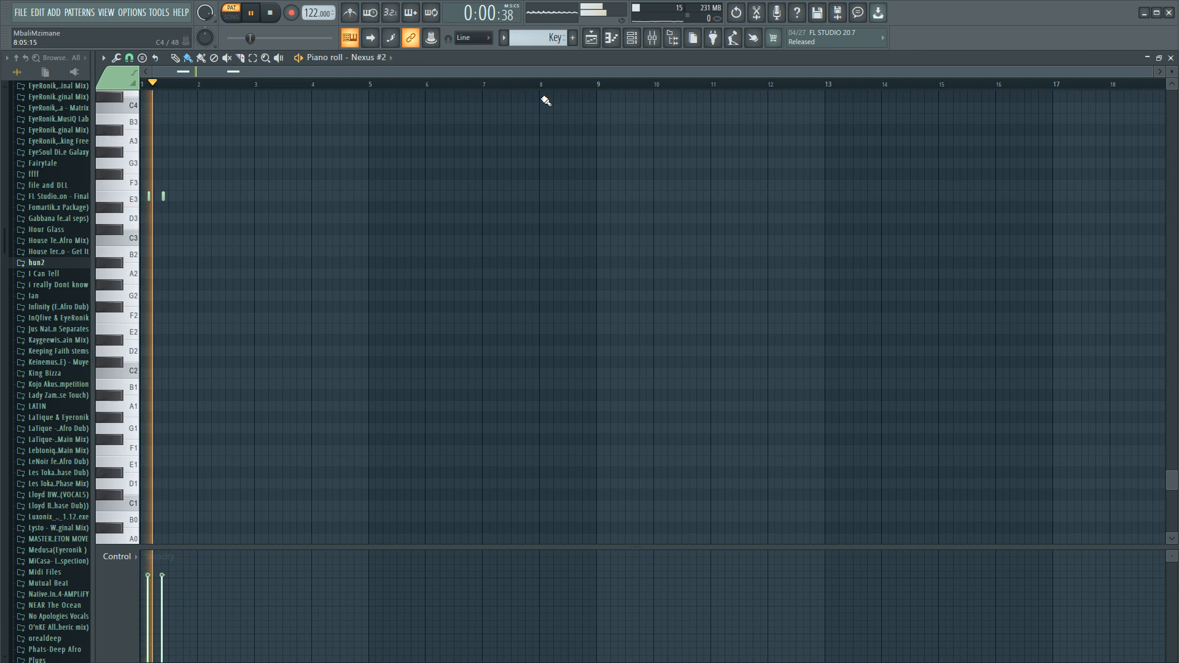
{"action": "left_click", "coordinate": [638, 39]}
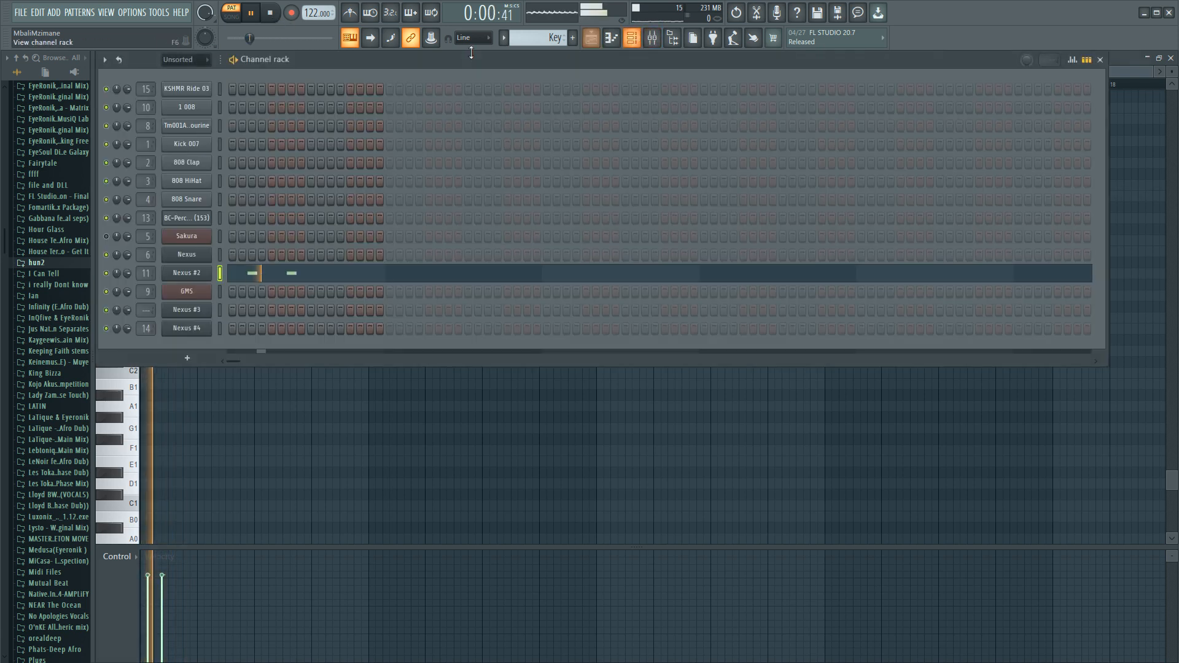
{"action": "key", "text": "space"}
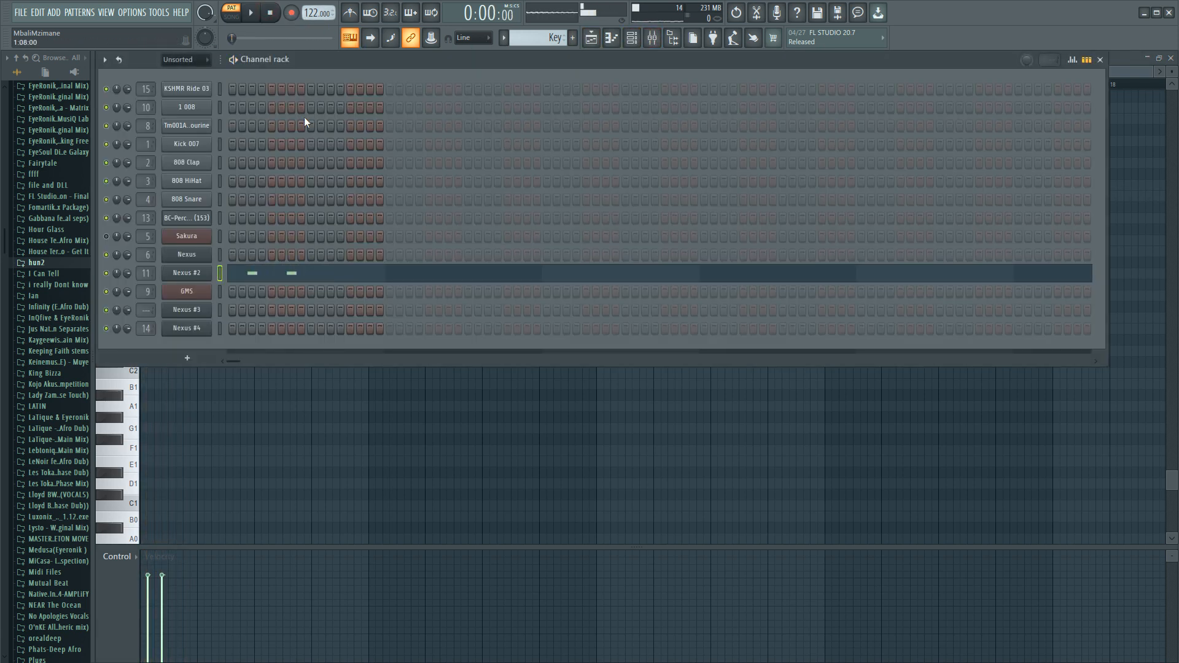
Step: Open the Nexus #2 and Nexus #4 instruments from the channel rack to examine their selected presets
{"action": "left_click", "coordinate": [201, 275]}
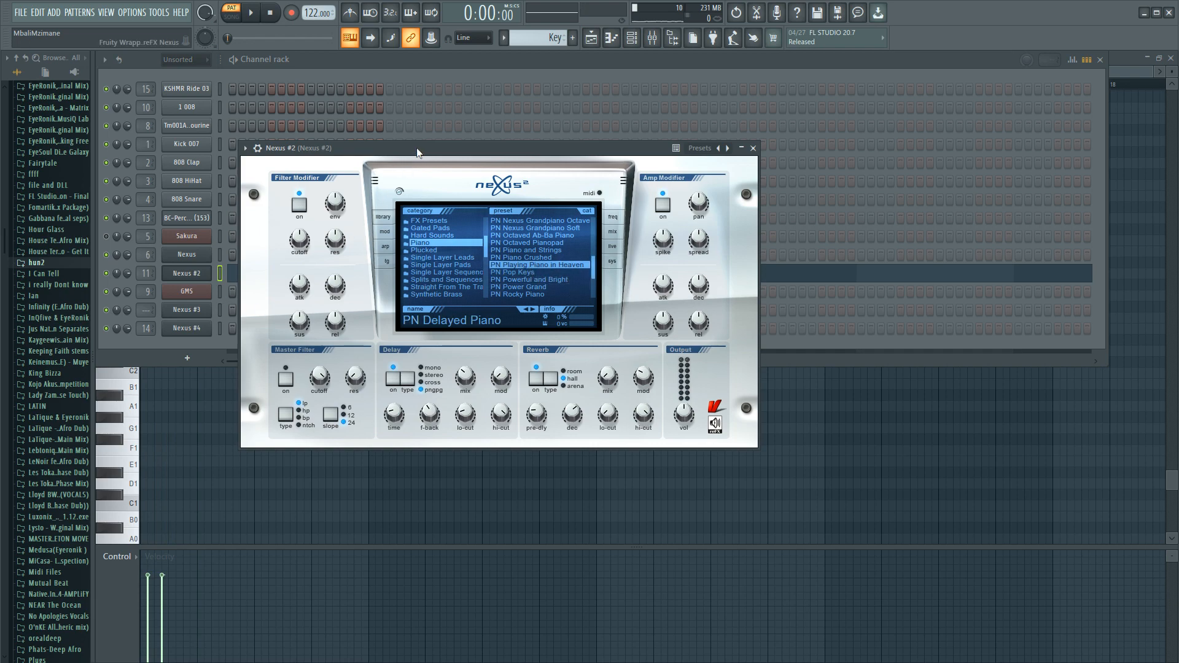
{"action": "left_click_drag", "start_coordinate": [417, 149], "coordinate": [473, 132]}
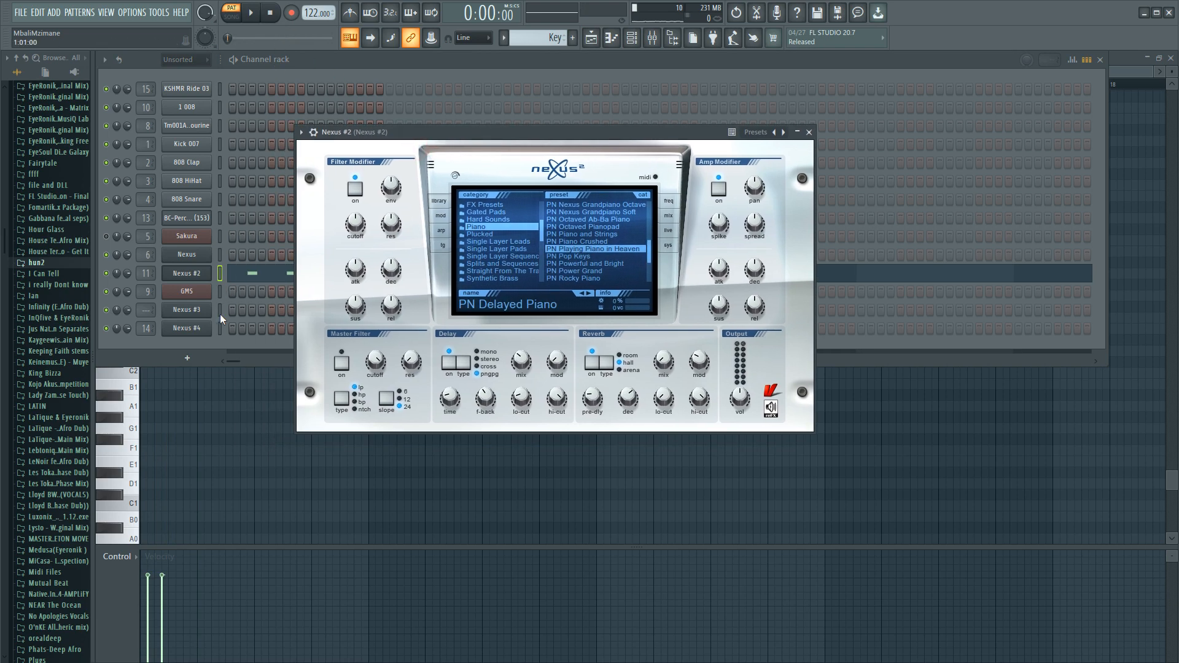
{"action": "left_click", "coordinate": [202, 329]}
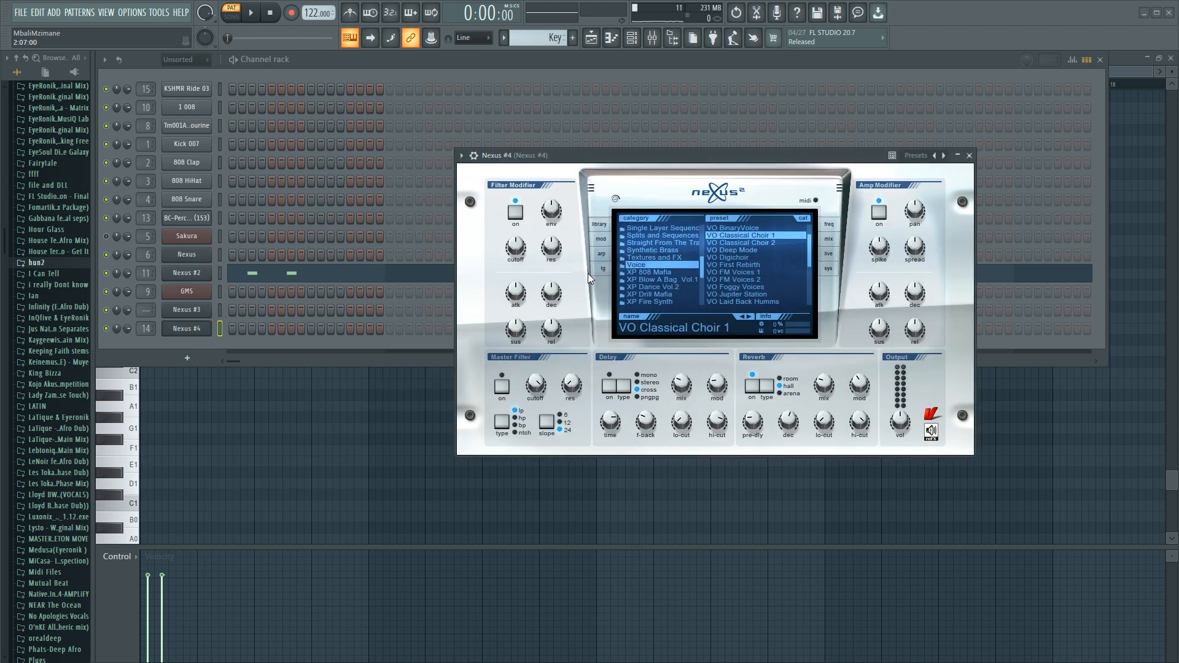
Step: Return to the playlist, reopen a Key pattern clip on Track 4 and replay its Nexus #2 notes
{"action": "left_click", "coordinate": [590, 37]}
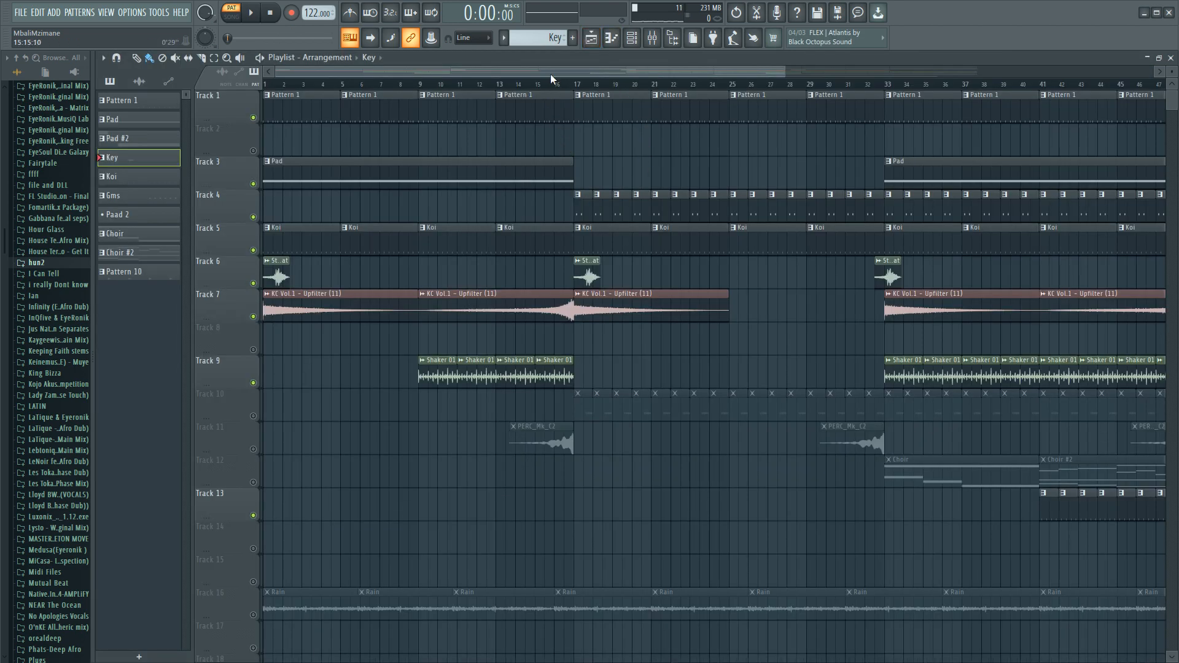
{"action": "left_click_drag", "start_coordinate": [550, 68], "coordinate": [704, 60]}
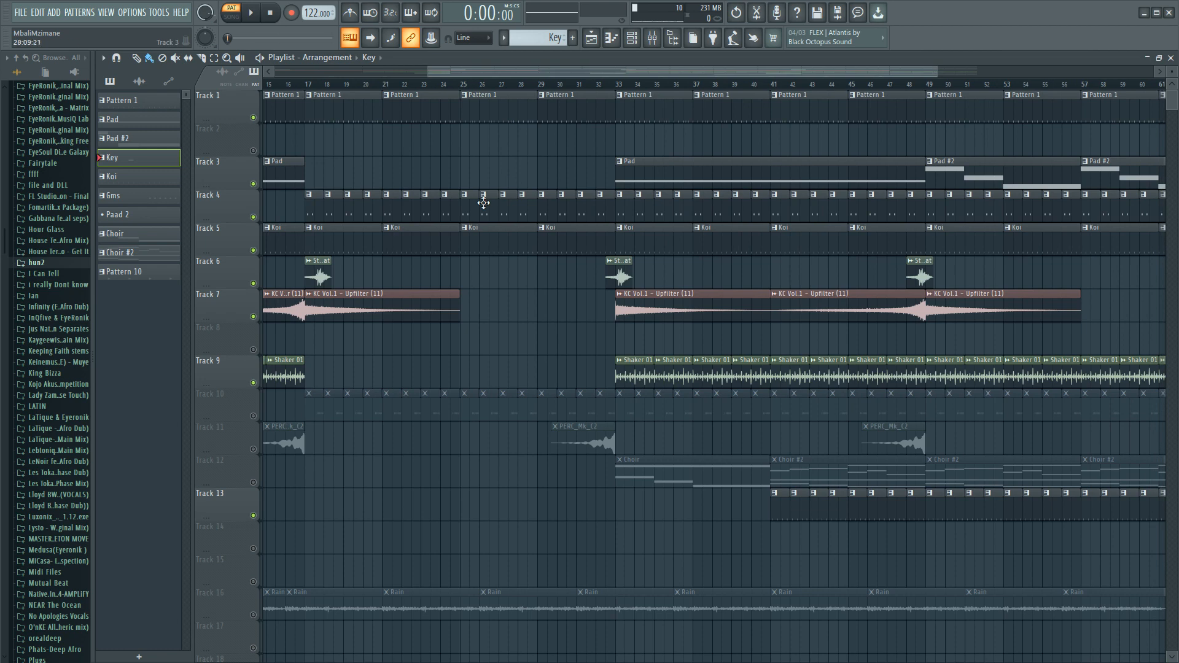
{"action": "double_click", "coordinate": [484, 203]}
{"action": "left_click", "coordinate": [257, 17]}
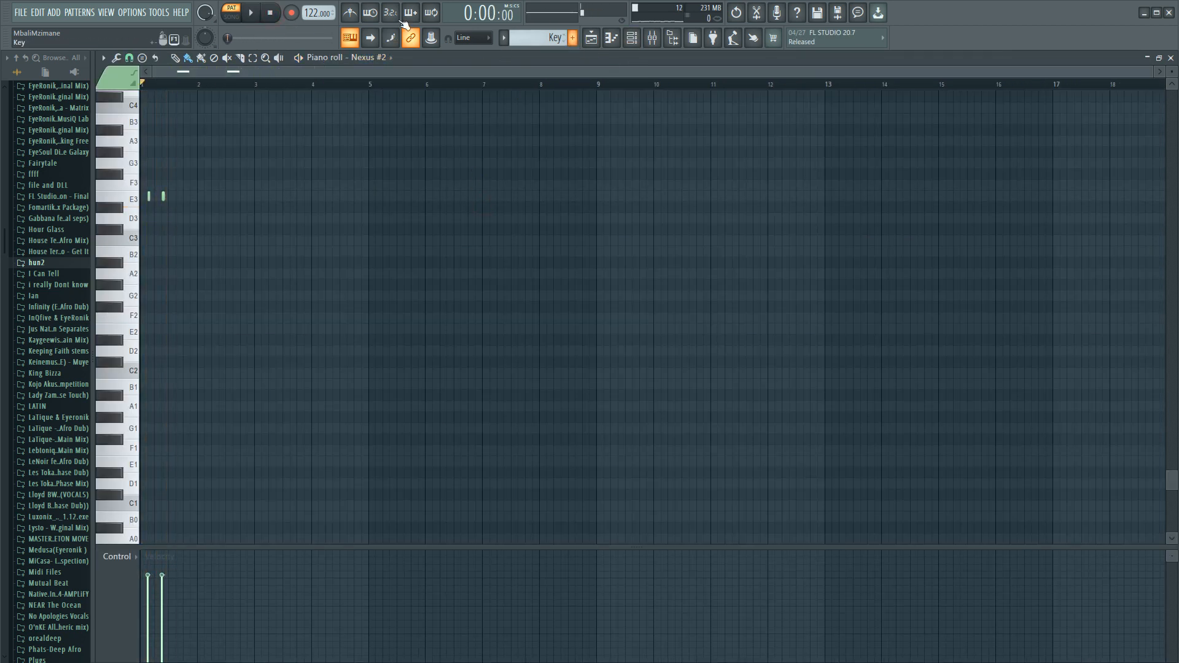
Step: Play the arrangement from bar 13 and enable Track 11 and Track 16 while listening past bar 17, stopping playback at the end
{"action": "left_click", "coordinate": [592, 38]}
{"action": "left_click_drag", "start_coordinate": [579, 74], "coordinate": [394, 76]}
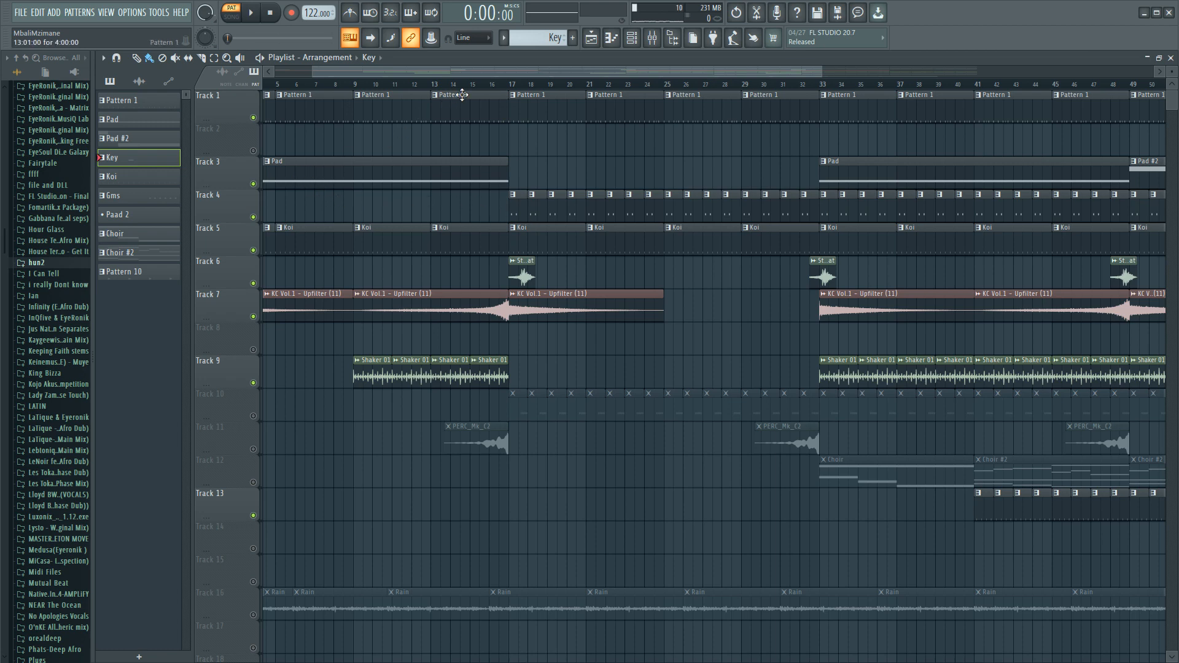
{"action": "left_click_drag", "start_coordinate": [481, 69], "coordinate": [425, 75]}
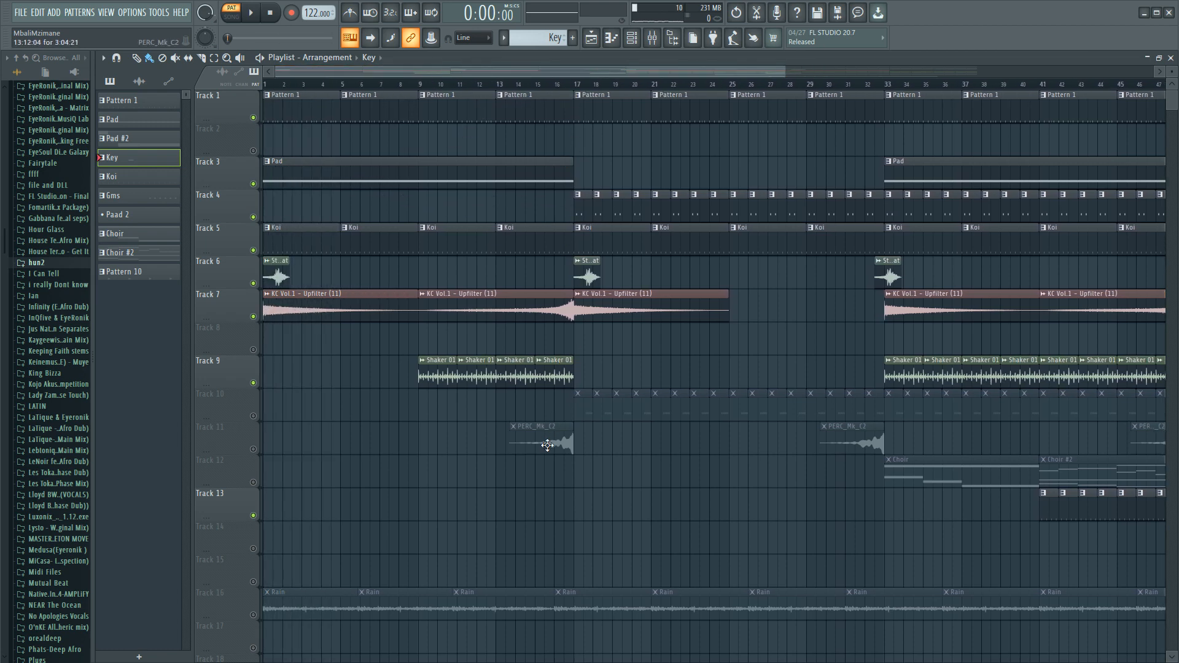
{"action": "left_click", "coordinate": [497, 84]}
{"action": "left_click", "coordinate": [258, 21]}
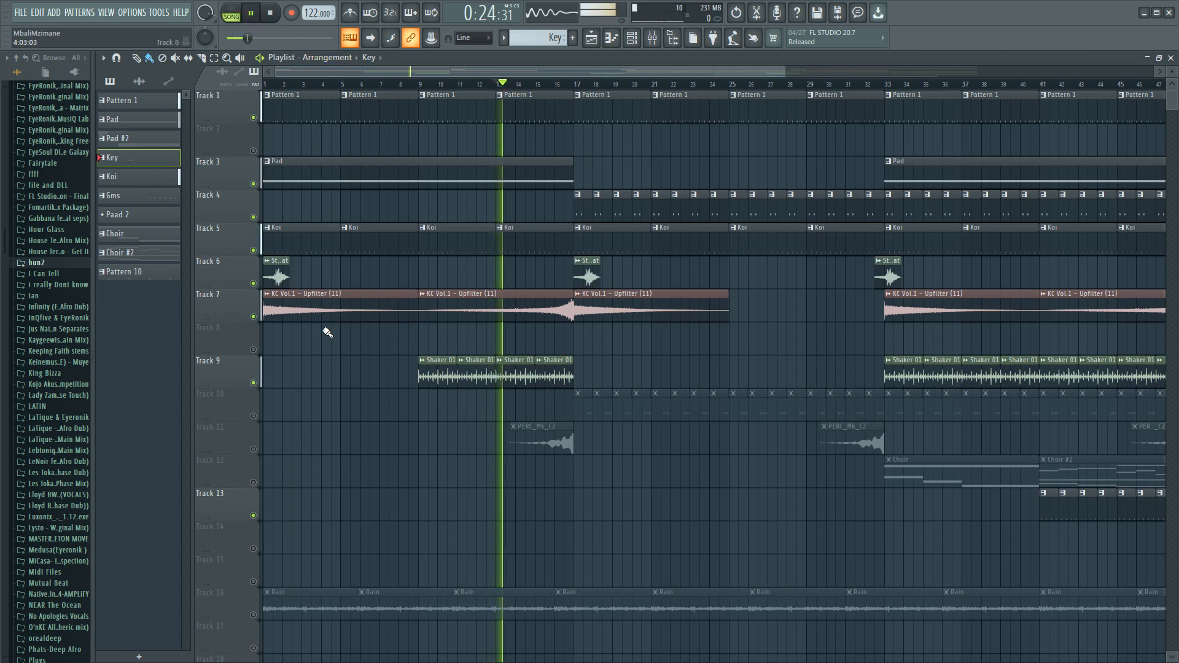
{"action": "left_click", "coordinate": [254, 450]}
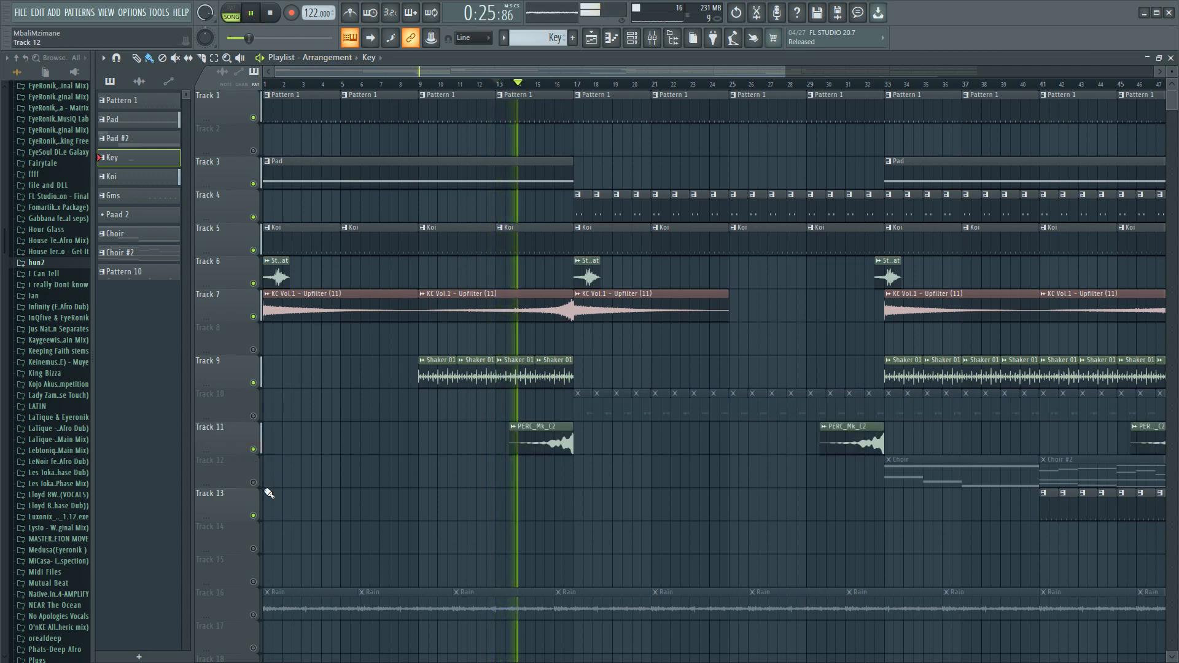
{"action": "left_click", "coordinate": [253, 615]}
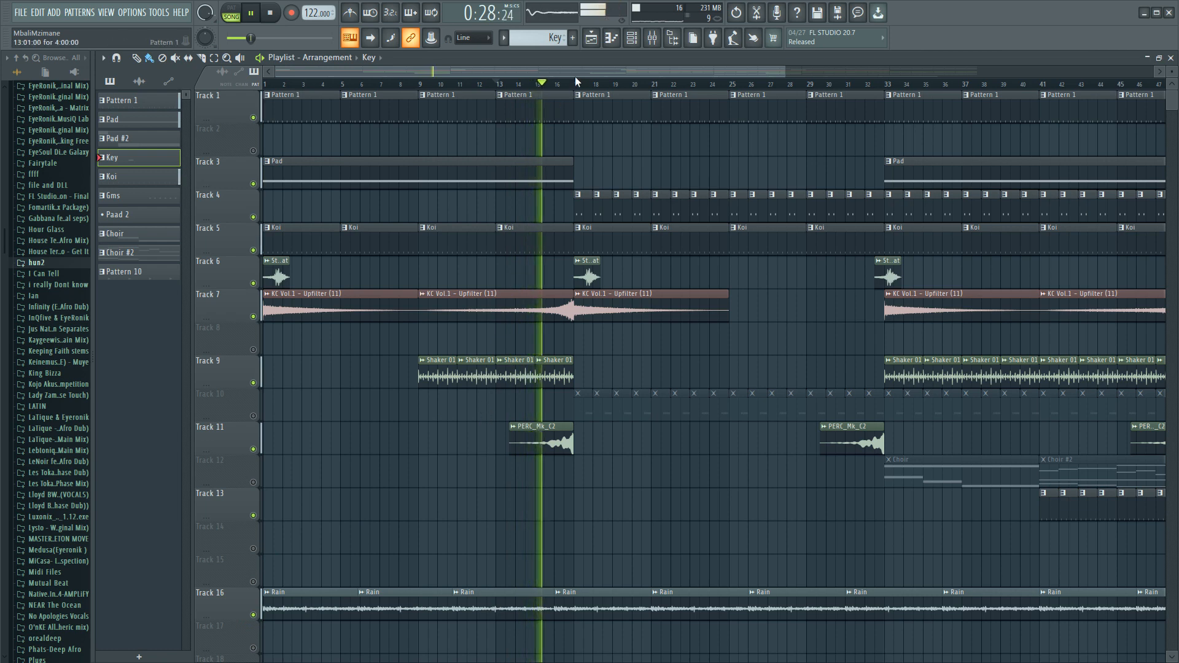
{"action": "scroll", "coordinate": [595, 89], "scroll_direction": "down", "scroll_amount": 1}
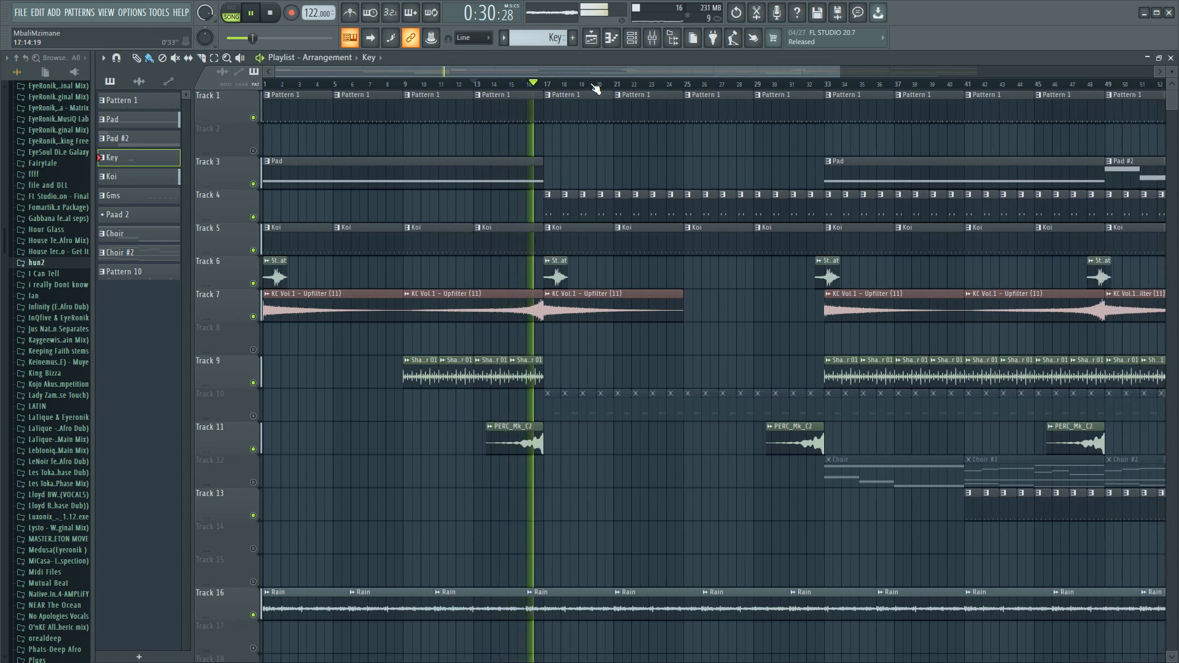
{"action": "left_click_drag", "start_coordinate": [599, 69], "coordinate": [618, 70]}
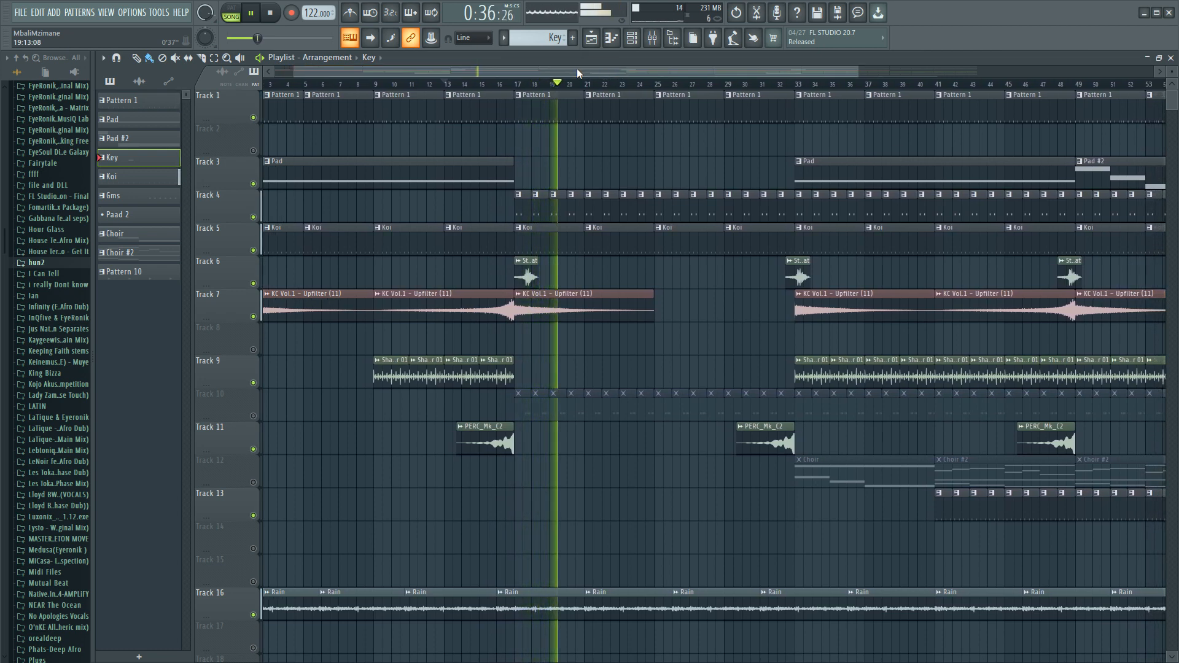
{"action": "left_click", "coordinate": [270, 14]}
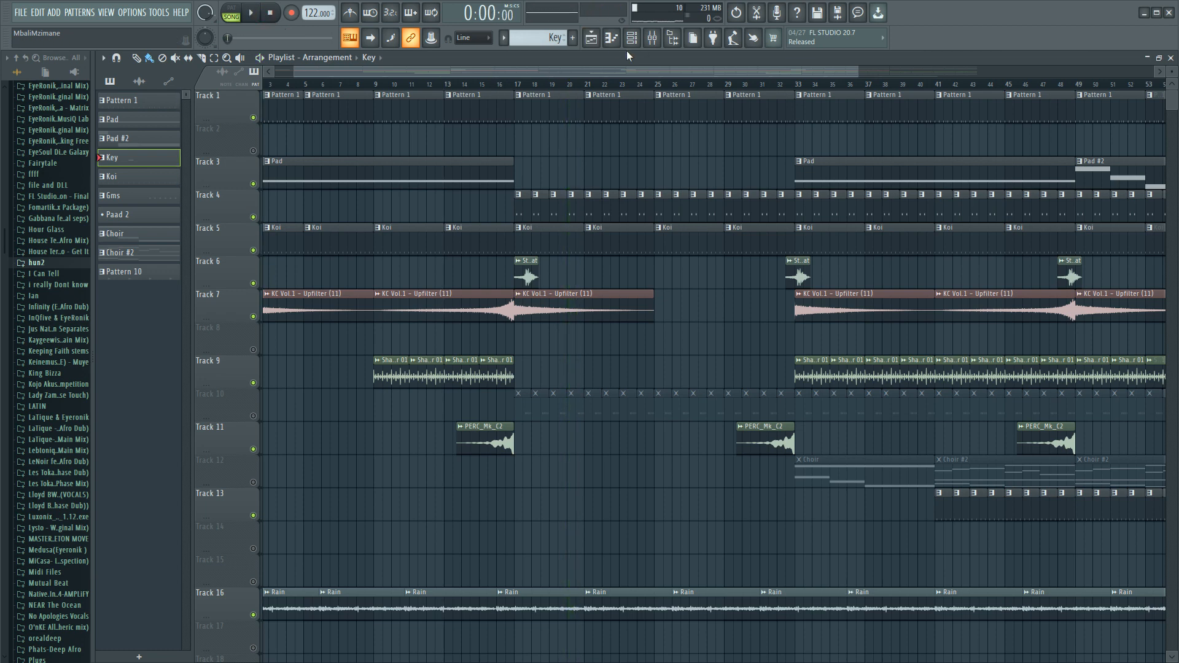
Step: Open a Gms pattern clip on the muted Track 10, audition it and bring its GMS notes into view
{"action": "mouse_move", "coordinate": [858, 73]}
{"action": "left_mouse_down"}
{"action": "mouse_move", "coordinate": [881, 72]}
{"action": "mouse_move", "coordinate": [835, 72]}
{"action": "left_mouse_up"}
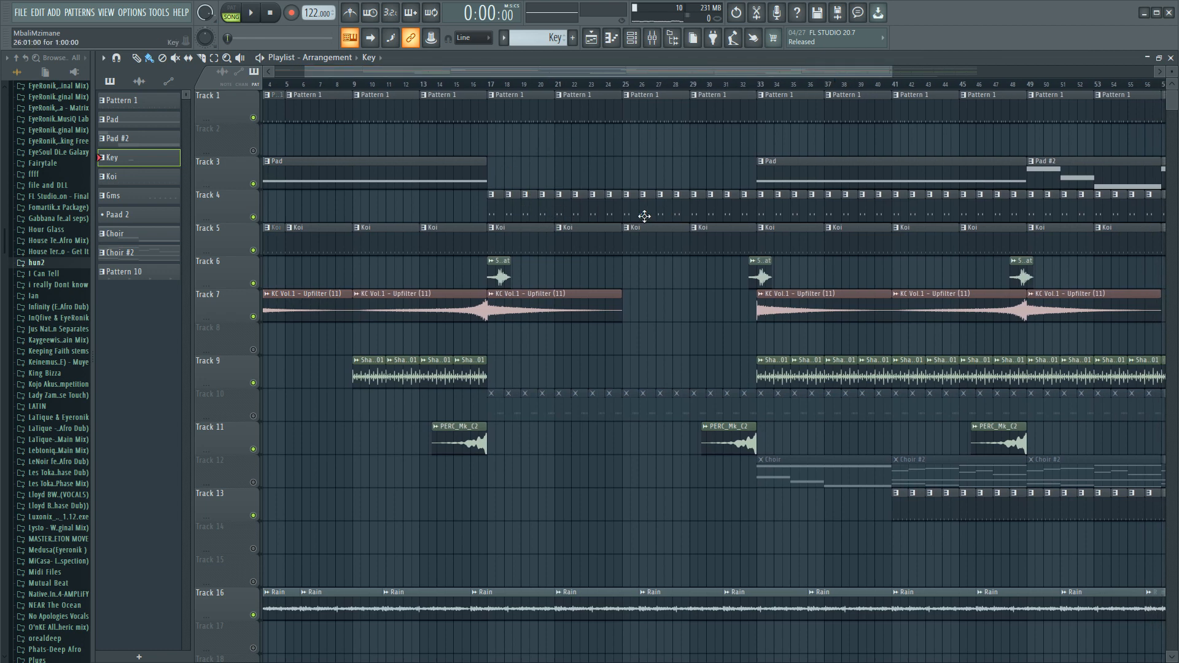
{"action": "left_click_drag", "start_coordinate": [890, 73], "coordinate": [871, 73]}
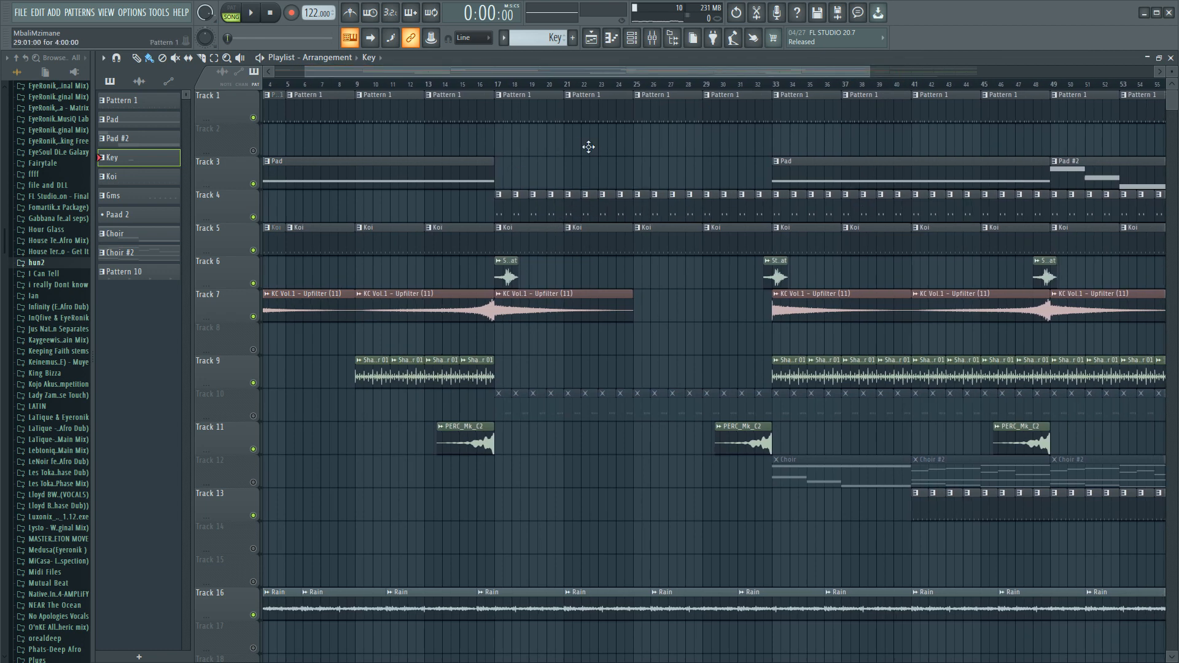
{"action": "scroll", "coordinate": [617, 367], "scroll_direction": "down", "scroll_amount": 2}
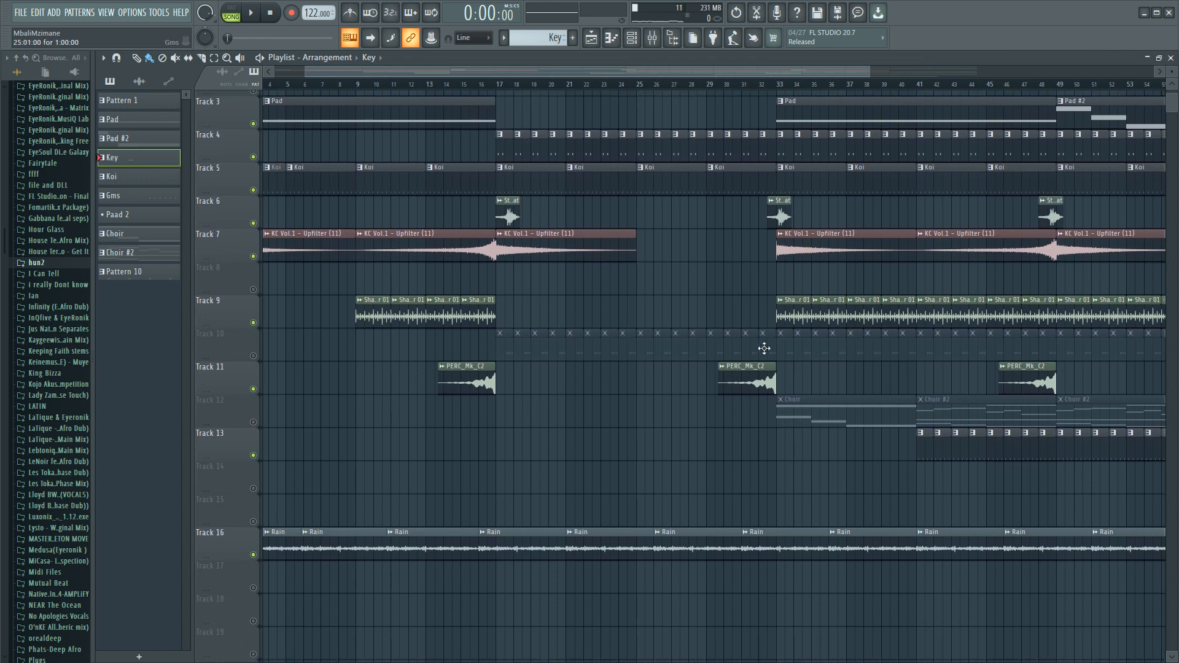
{"action": "double_click", "coordinate": [635, 345]}
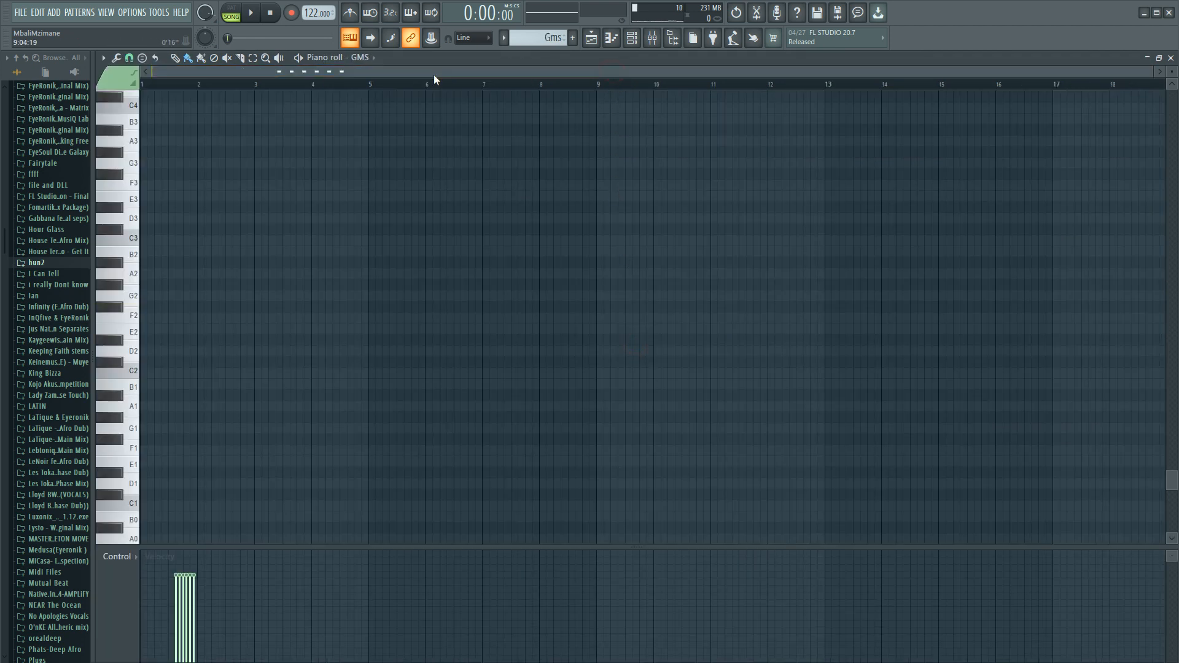
{"action": "left_click", "coordinate": [251, 14]}
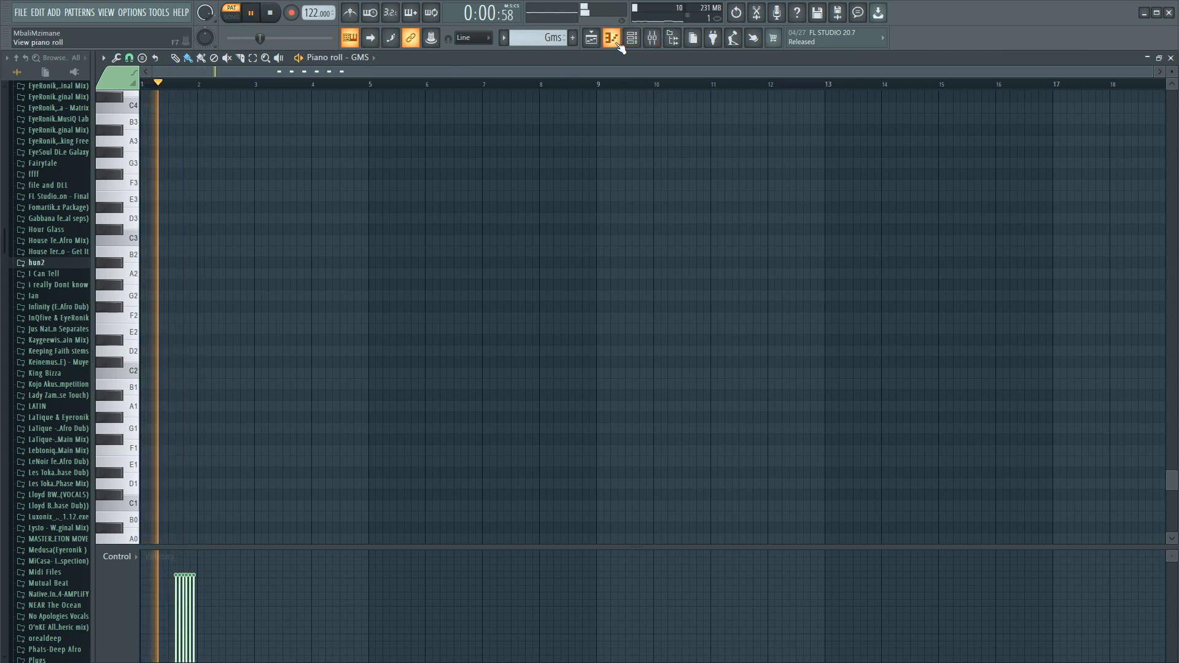
{"action": "scroll", "coordinate": [657, 197], "scroll_direction": "up", "scroll_amount": 5}
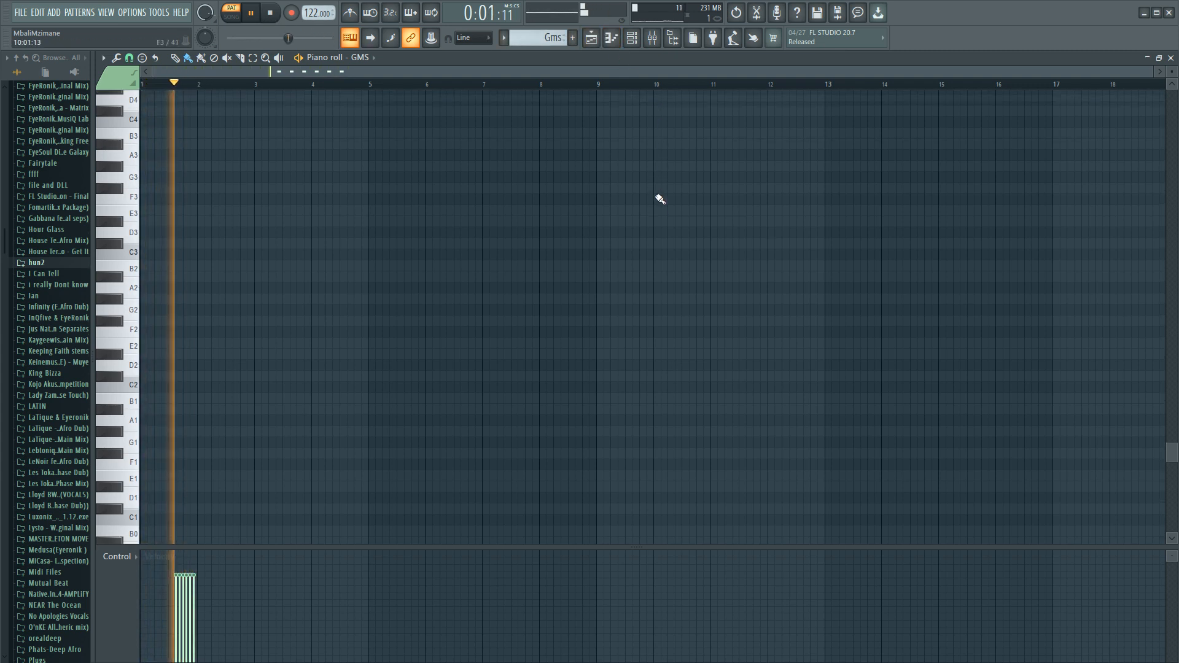
{"action": "left_click", "coordinate": [271, 15]}
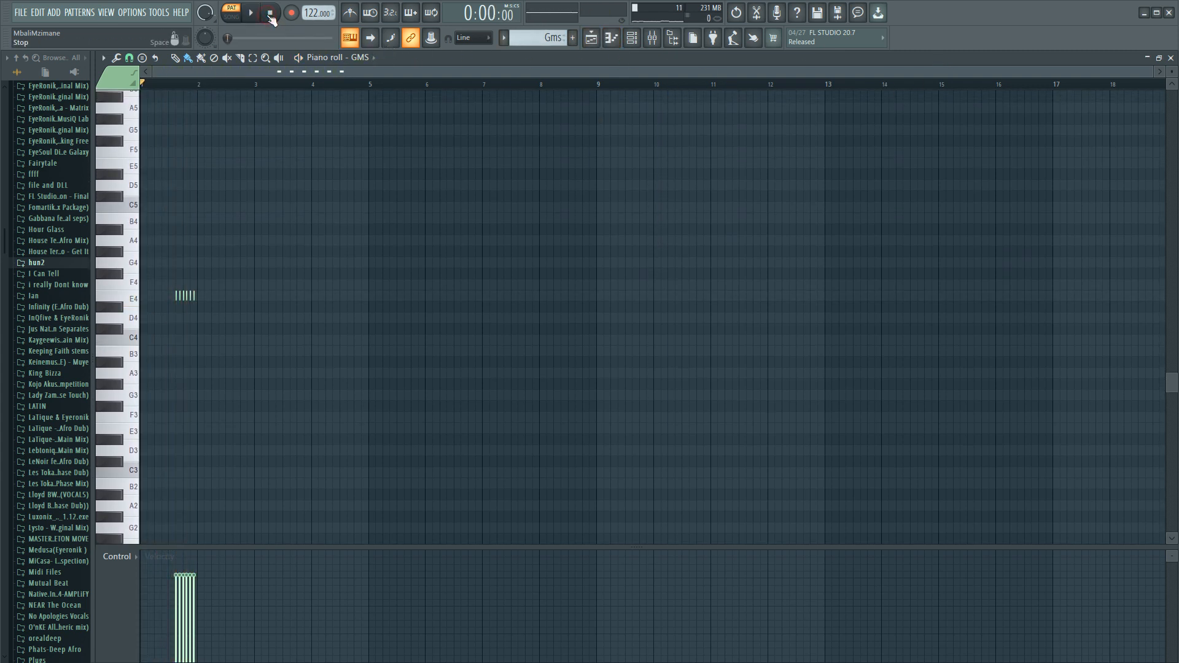
Step: Examine the note properties of the first two E4 notes in the GMS pattern without changing them
{"action": "left_click_drag", "start_coordinate": [1151, 71], "coordinate": [527, 177]}
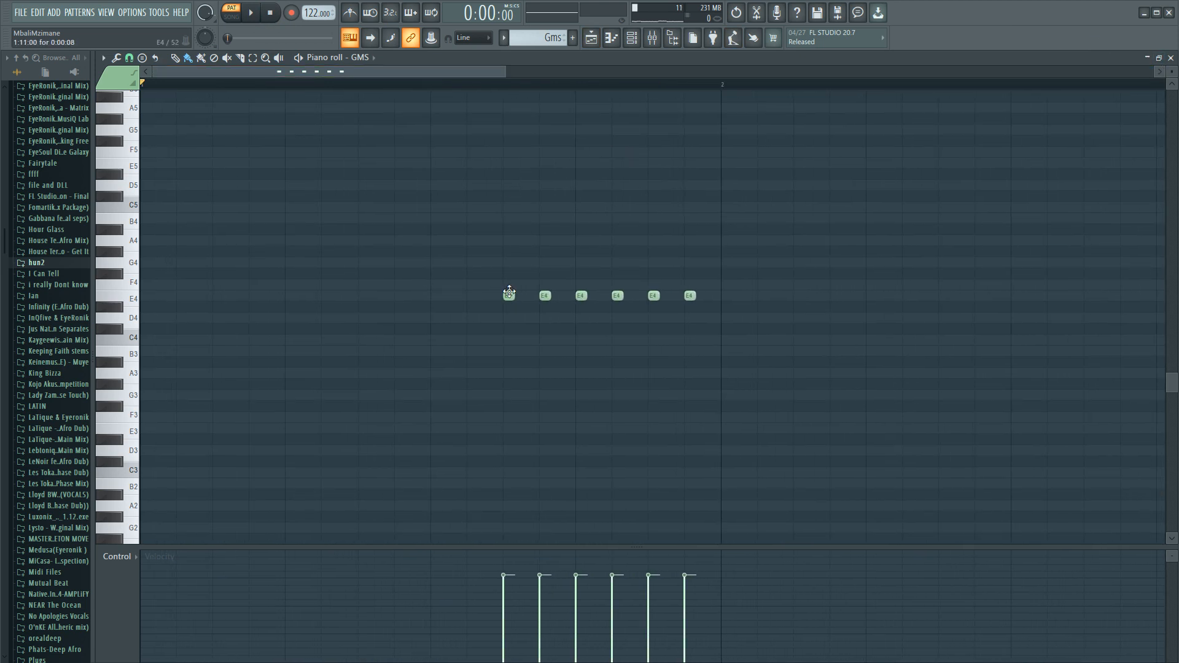
{"action": "double_click", "coordinate": [509, 295]}
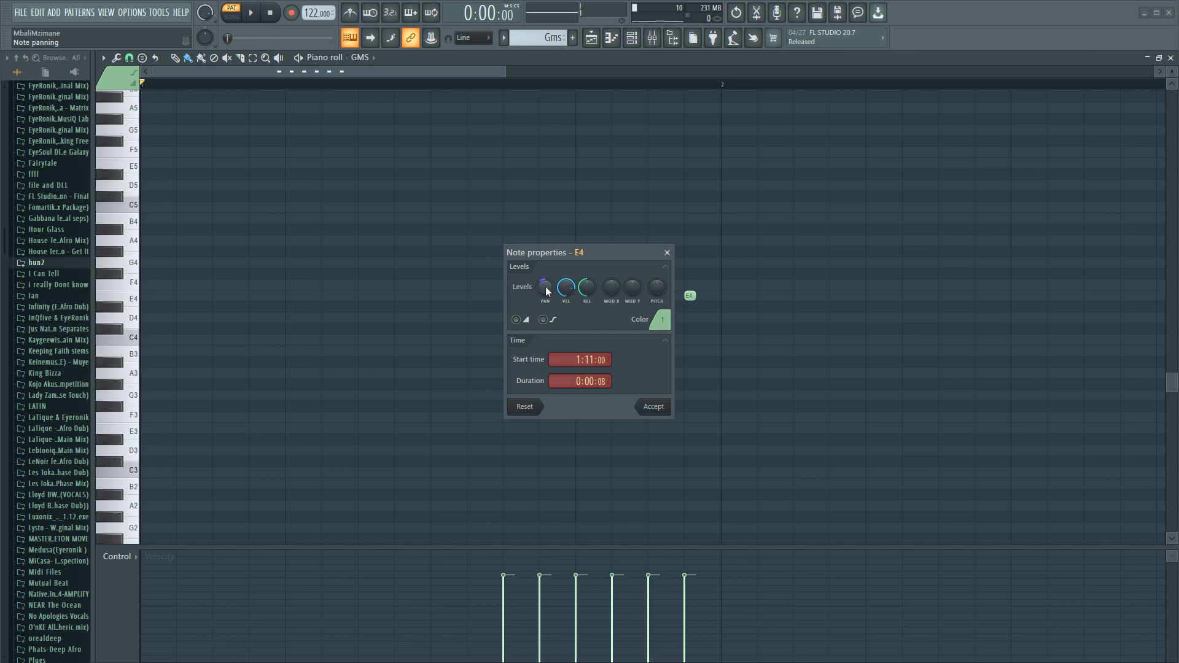
{"action": "left_click", "coordinate": [667, 253]}
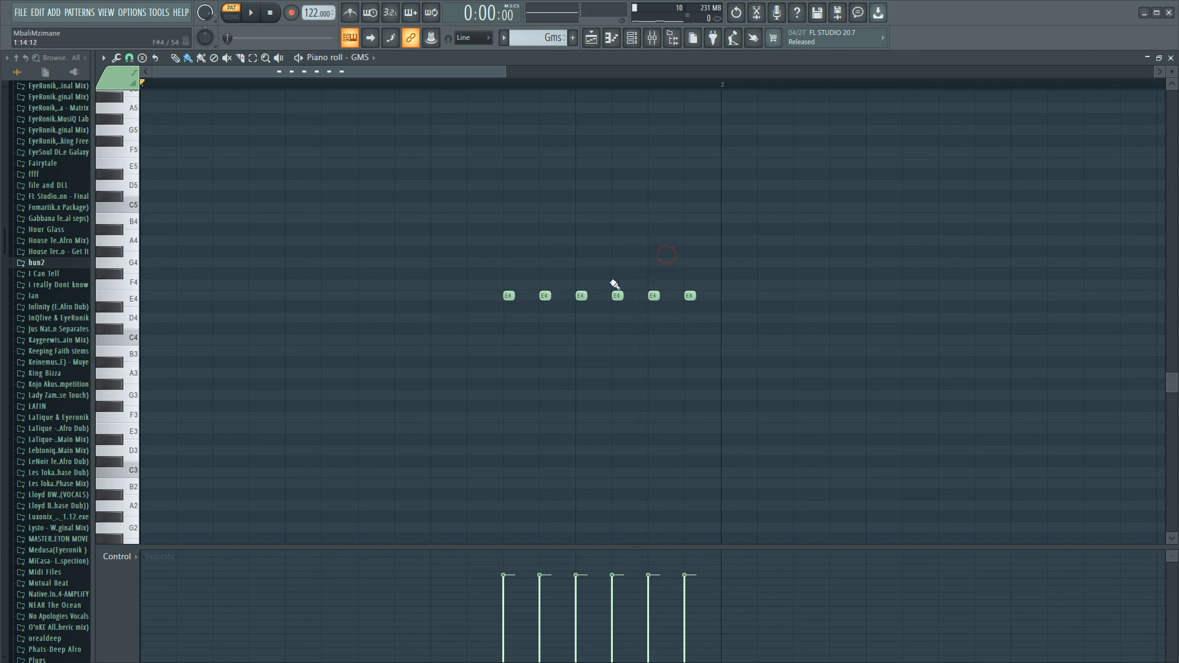
{"action": "double_click", "coordinate": [546, 296]}
{"action": "left_click", "coordinate": [667, 254]}
Step: Play the Gms pattern, find its GMS channel and mixer track, and lower the mix level of its Fruity Reeverb 2 effect
{"action": "left_click", "coordinate": [248, 14]}
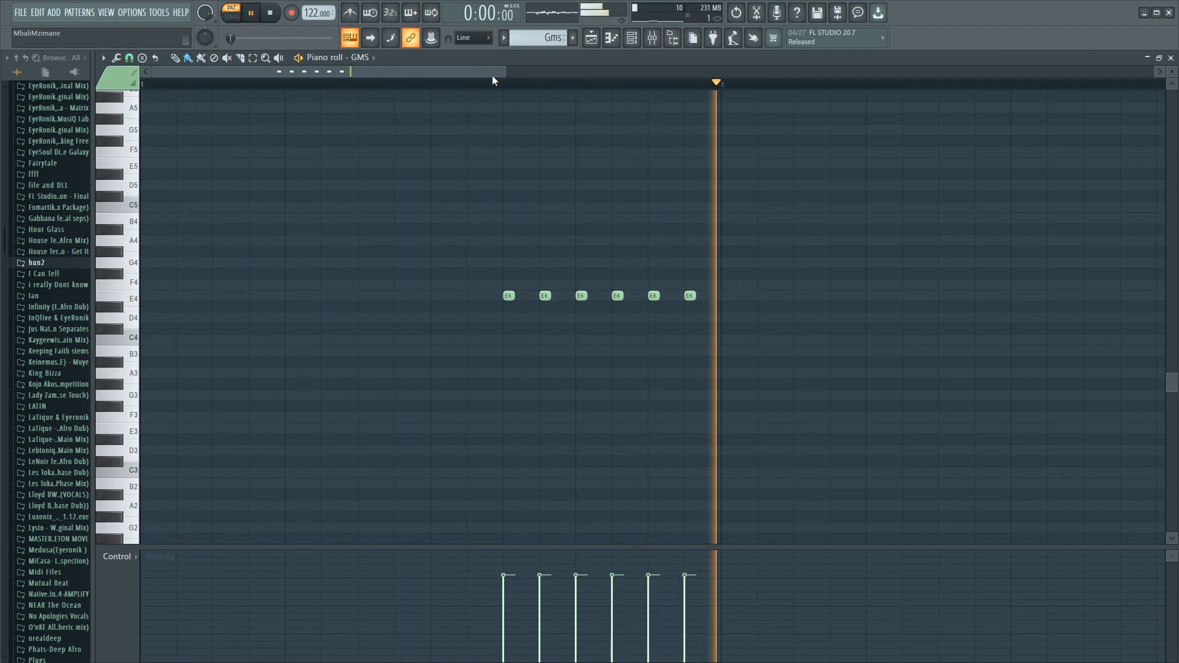
{"action": "left_click", "coordinate": [631, 37]}
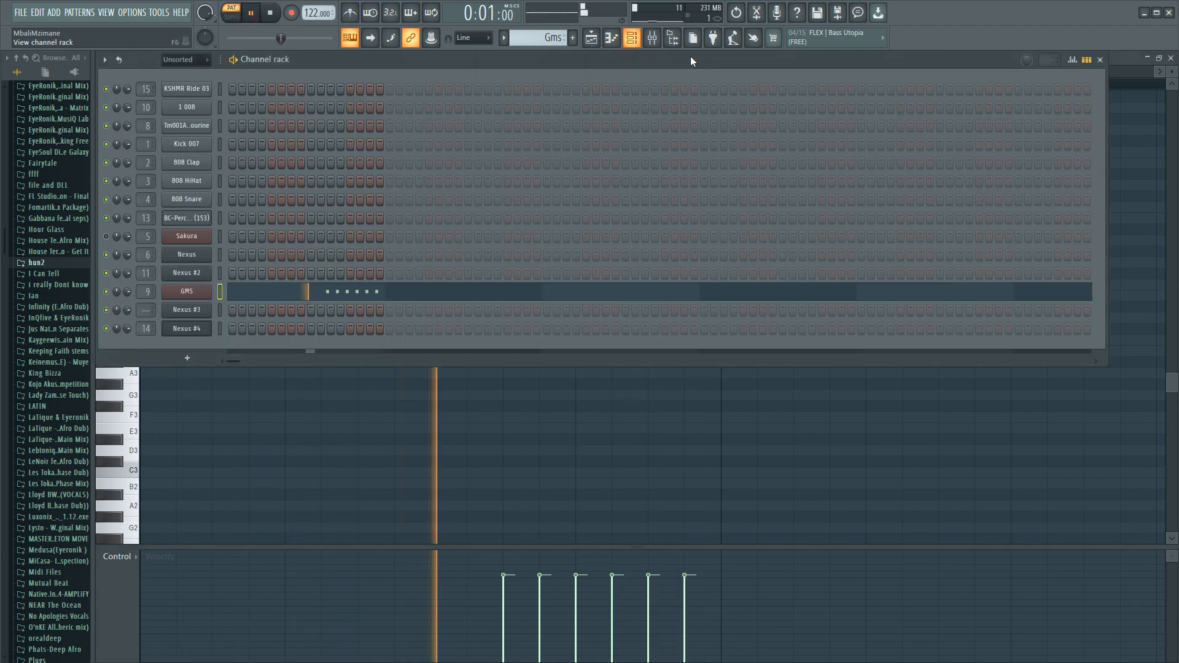
{"action": "left_click", "coordinate": [185, 293]}
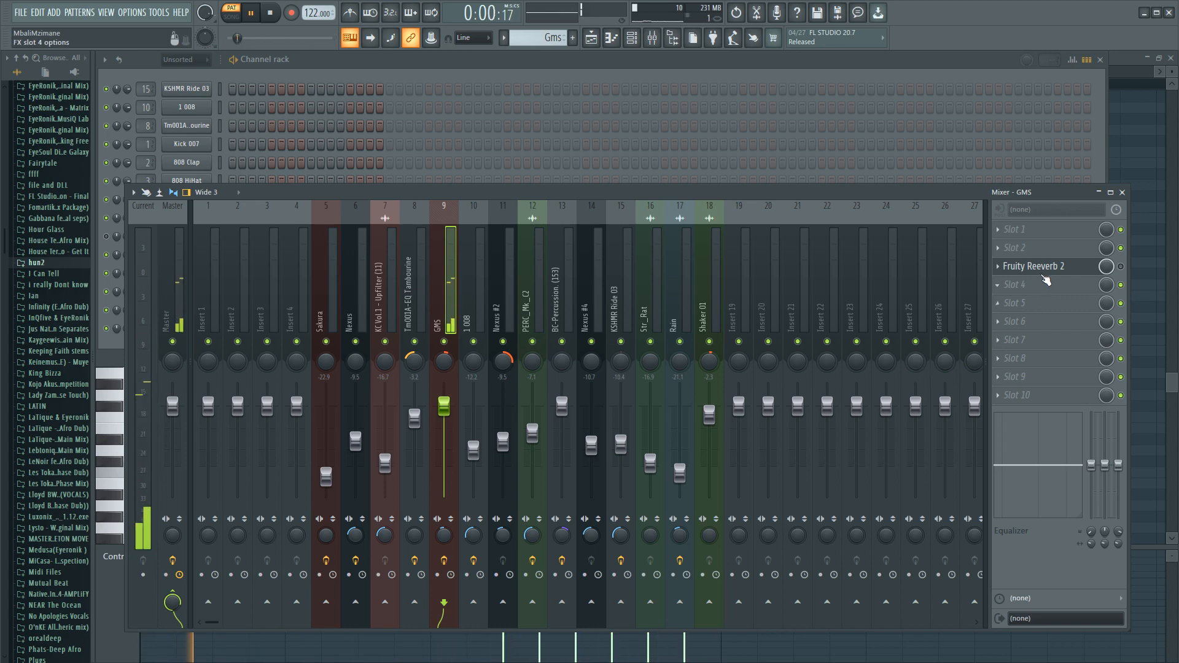
{"action": "left_click", "coordinate": [1039, 268]}
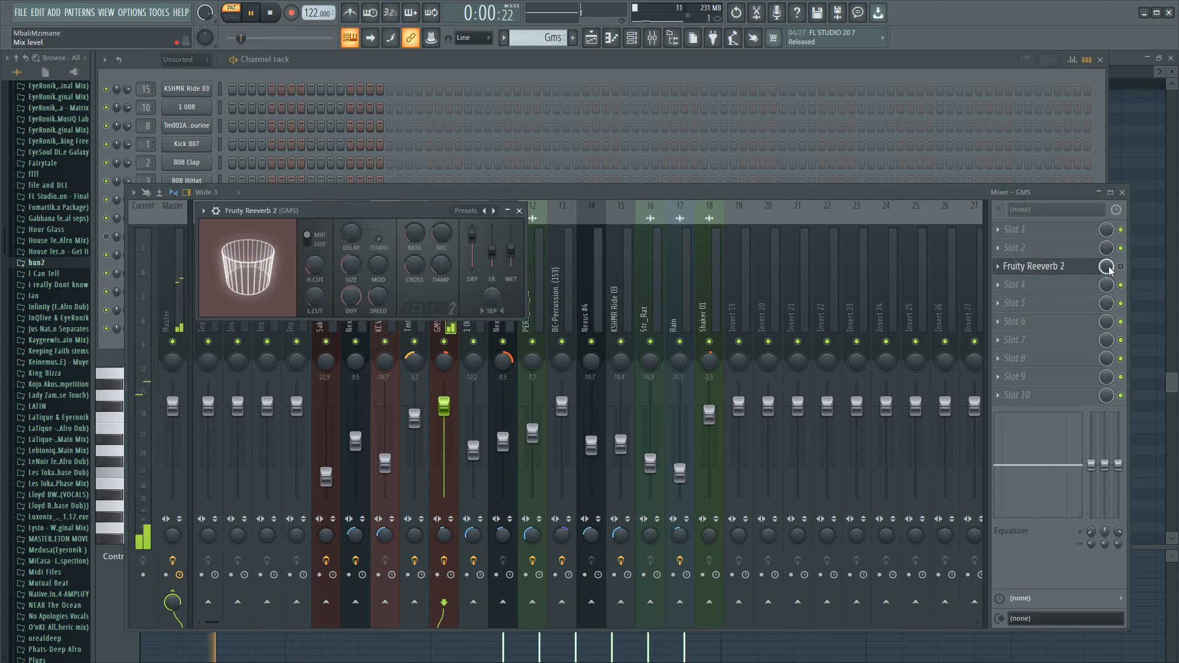
{"action": "left_click_drag", "start_coordinate": [1106, 267], "coordinate": [1106, 280]}
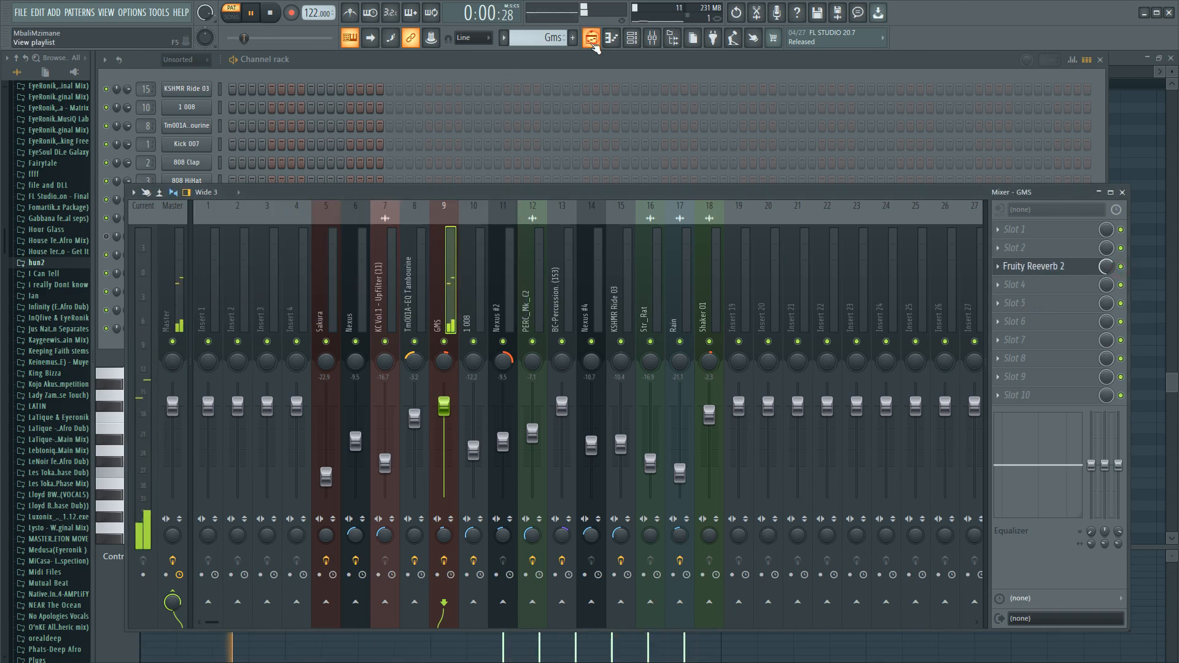
Step: Enable Track 10 in the playlist and audition the song from bar 13 into the section with the Gms clips
{"action": "left_click", "coordinate": [593, 40]}
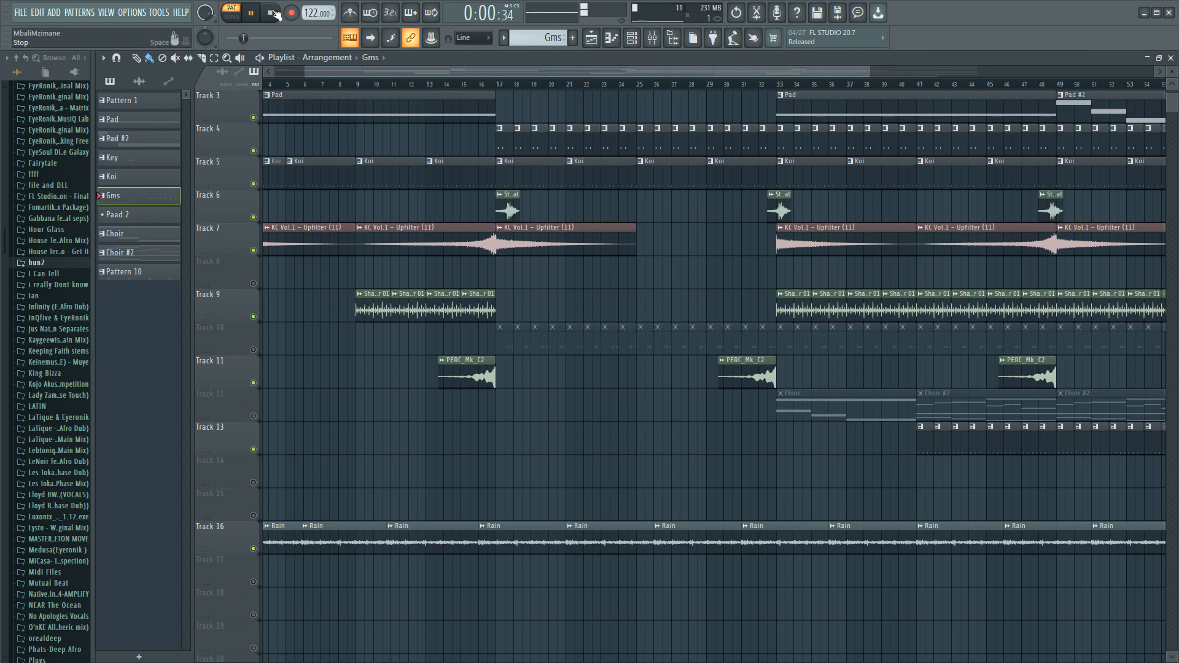
{"action": "left_click", "coordinate": [257, 350]}
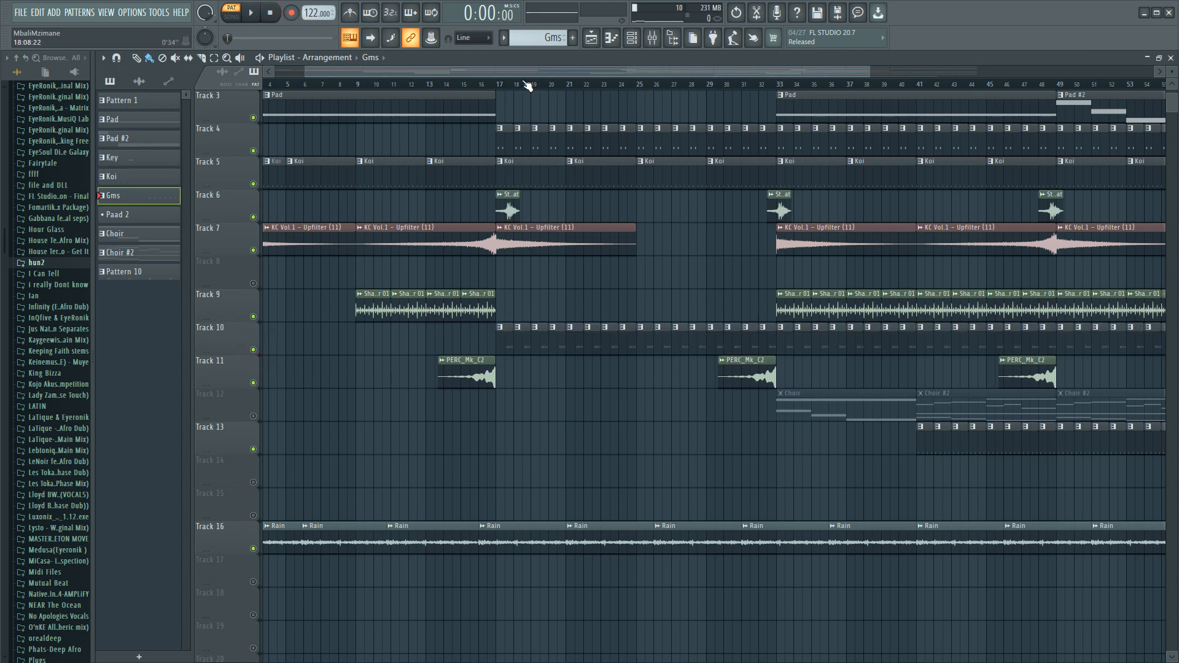
{"action": "scroll", "coordinate": [526, 82], "scroll_direction": "down", "scroll_amount": 1}
{"action": "key", "text": "space"}
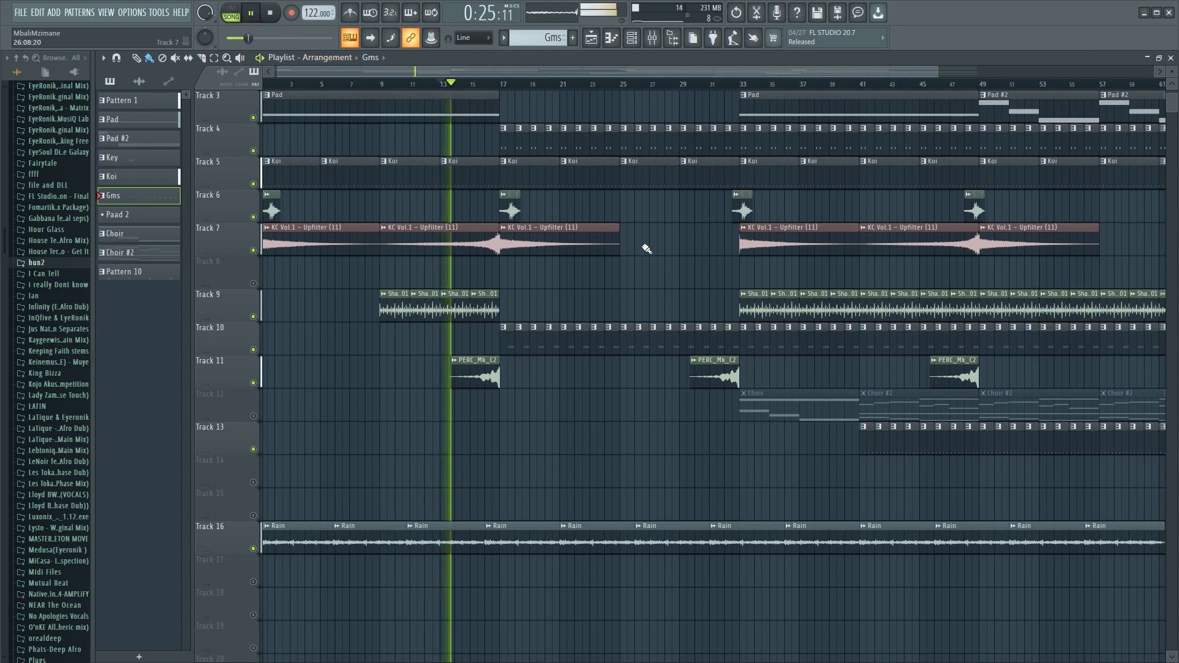
{"action": "scroll", "coordinate": [647, 249], "scroll_direction": "up", "scroll_amount": 2}
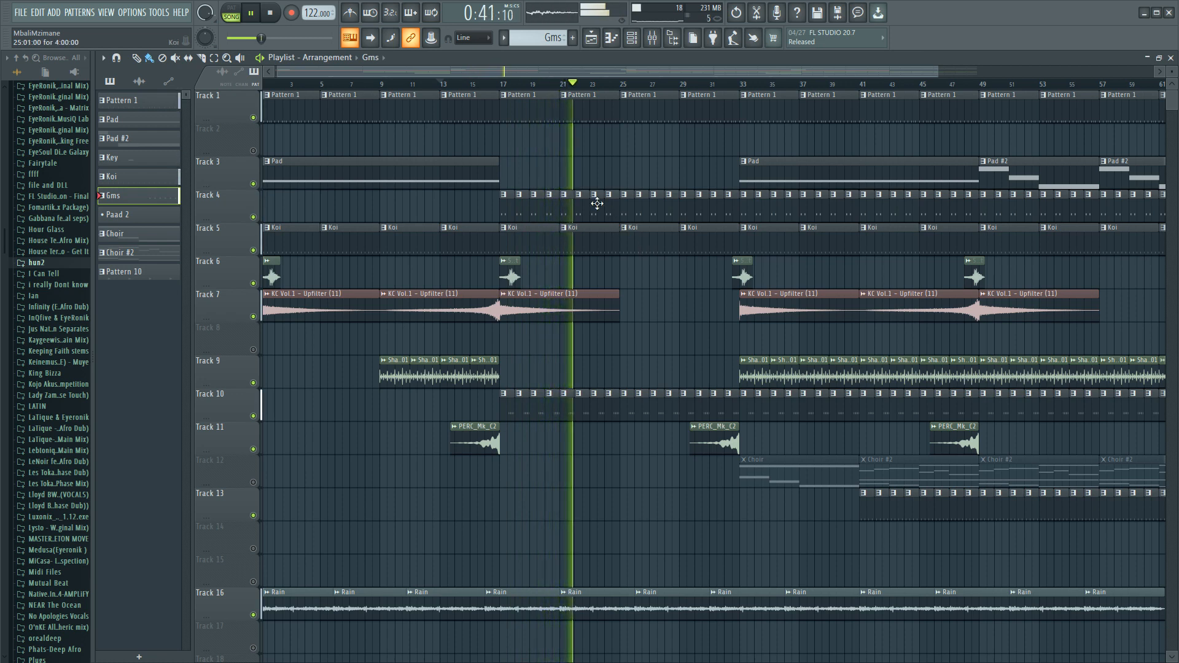
{"action": "left_click", "coordinate": [274, 14]}
Step: Set the playback position to bar 33 and enable Track 12, which holds the Choir and Choir #2 clips
{"action": "left_click_drag", "start_coordinate": [587, 71], "coordinate": [704, 76]}
{"action": "left_click_drag", "start_coordinate": [574, 67], "coordinate": [328, 85]}
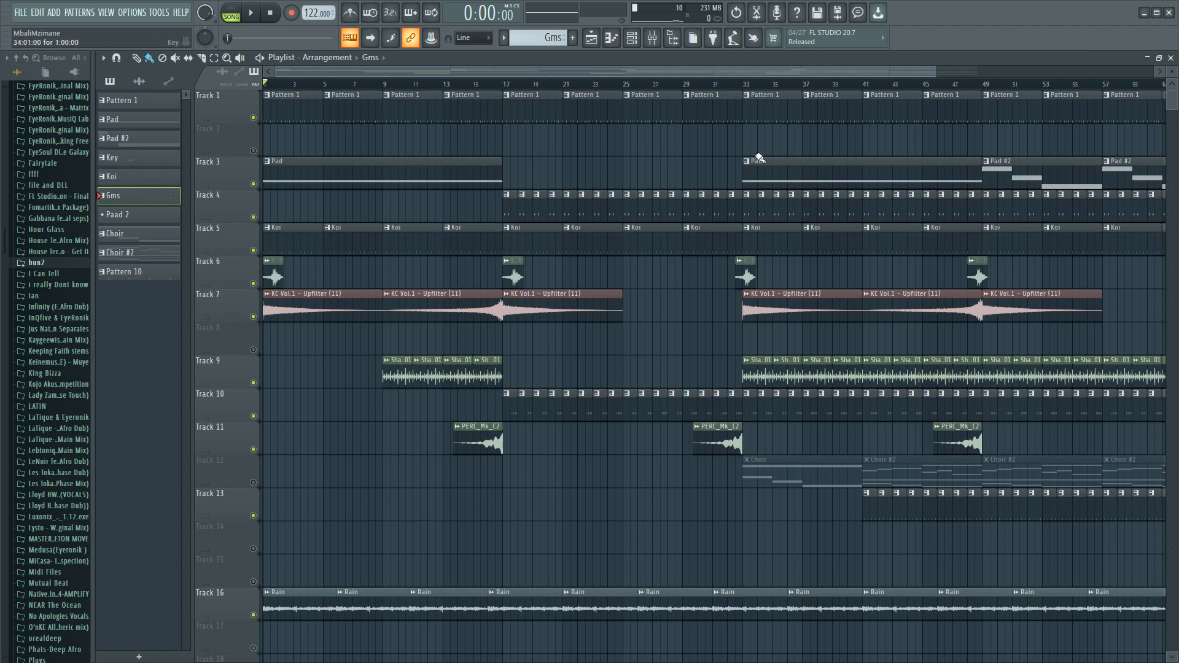
{"action": "left_click_drag", "start_coordinate": [583, 71], "coordinate": [697, 76]}
{"action": "scroll", "coordinate": [705, 400], "scroll_direction": "down", "scroll_amount": 3}
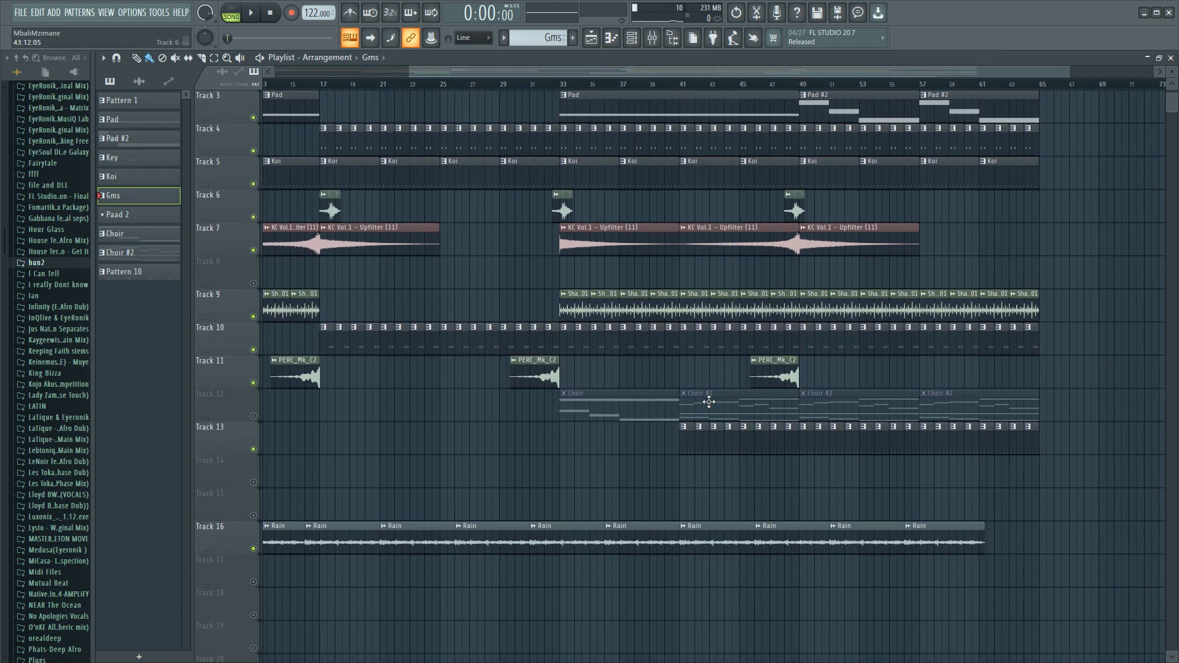
{"action": "scroll", "coordinate": [704, 432], "scroll_direction": "up", "scroll_amount": 3}
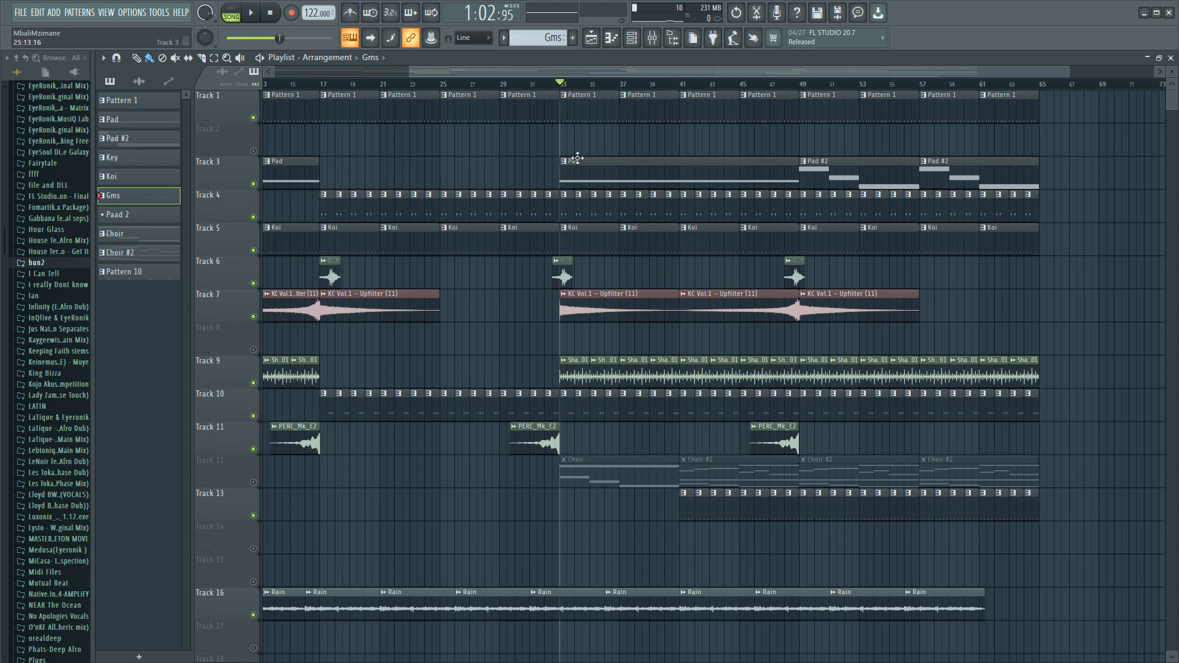
{"action": "scroll", "coordinate": [636, 163], "scroll_direction": "down", "scroll_amount": 6}
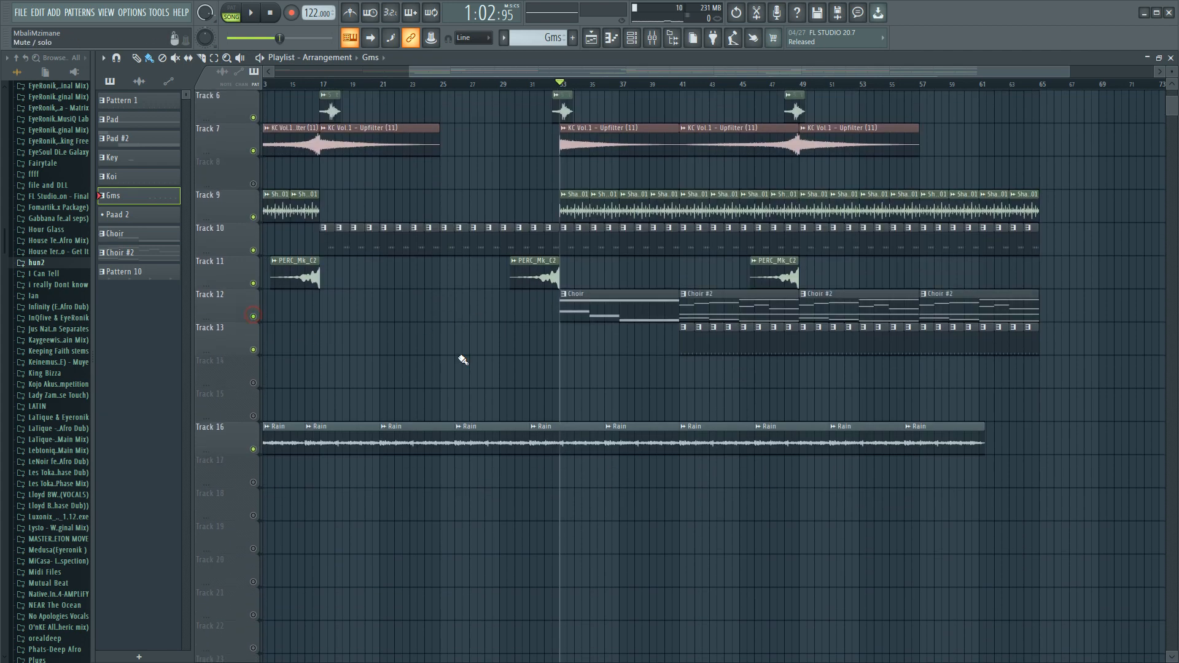
{"action": "scroll", "coordinate": [689, 362], "scroll_direction": "up", "scroll_amount": 4}
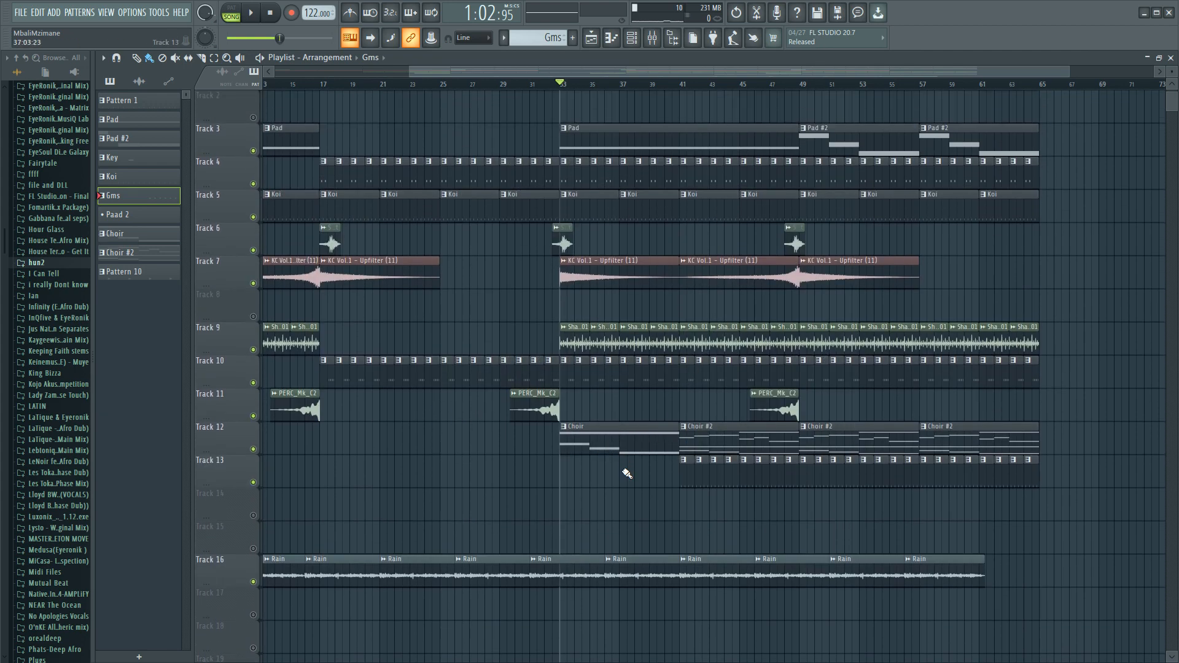
Step: Open the Choir pattern's notes from Track 12 and play the pattern to examine its Nexus #4 chord notes
{"action": "scroll", "coordinate": [626, 474], "scroll_direction": "down", "scroll_amount": 2}
{"action": "double_click", "coordinate": [611, 379]}
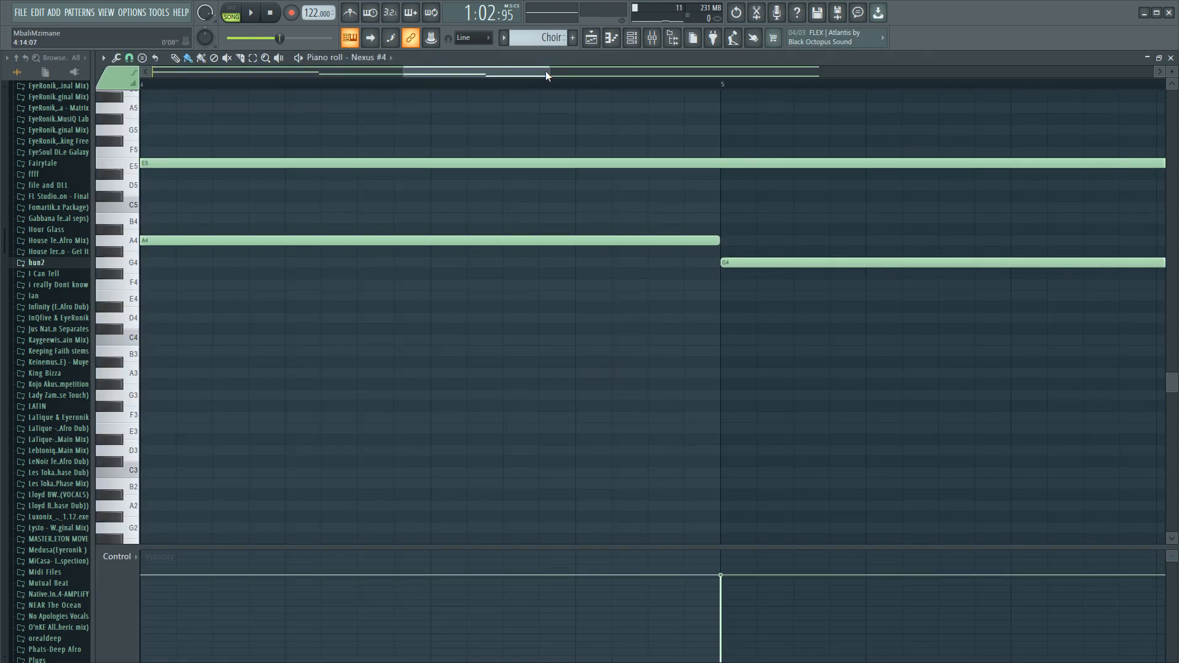
{"action": "left_click_drag", "start_coordinate": [547, 73], "coordinate": [273, 73]}
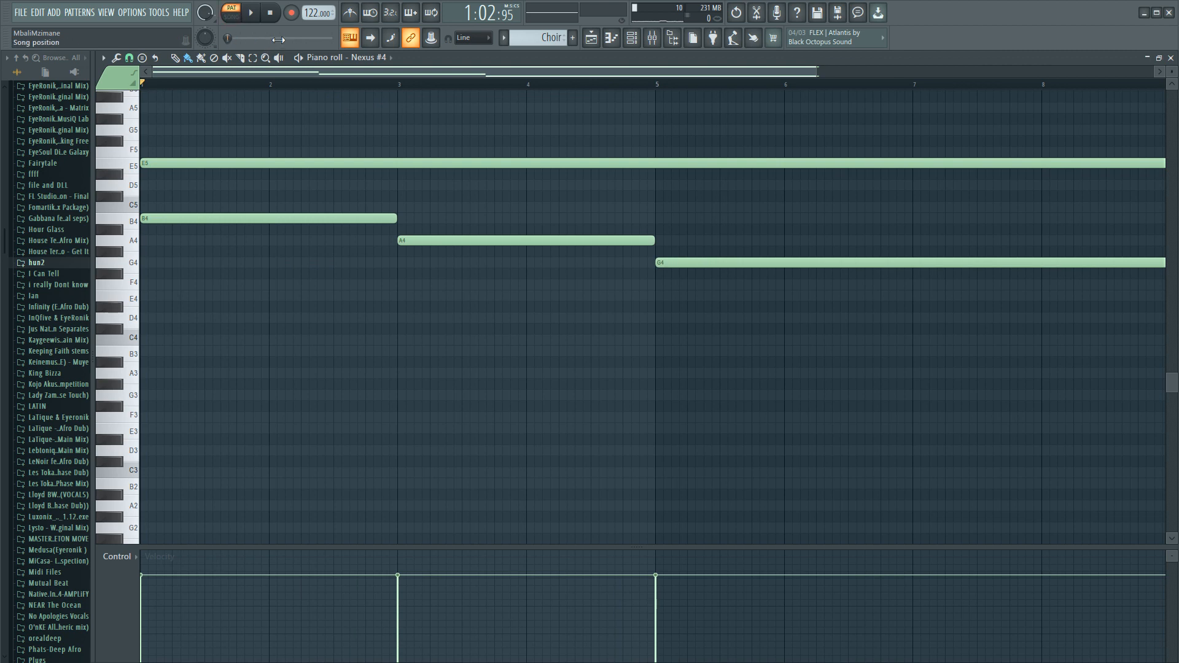
{"action": "left_click", "coordinate": [251, 13]}
{"action": "scroll", "coordinate": [592, 266], "scroll_direction": "up", "scroll_amount": 4}
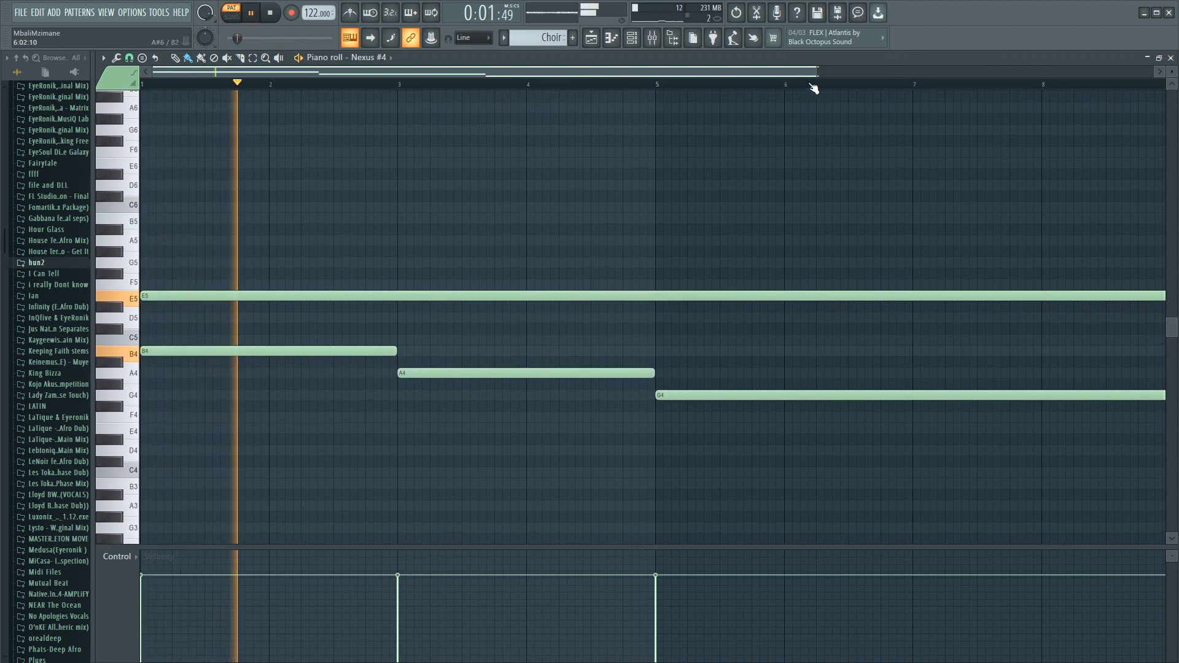
{"action": "left_click_drag", "start_coordinate": [817, 73], "coordinate": [1012, 73]}
{"action": "scroll", "coordinate": [798, 240], "scroll_direction": "down", "scroll_amount": 3}
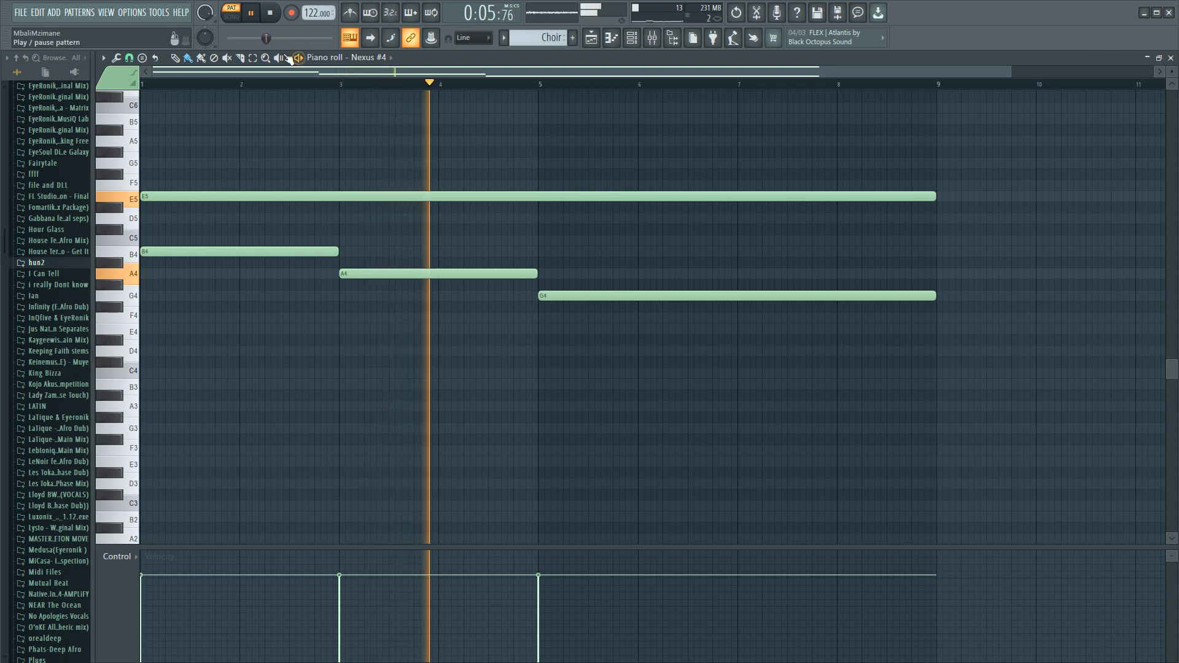
{"action": "left_click", "coordinate": [271, 13]}
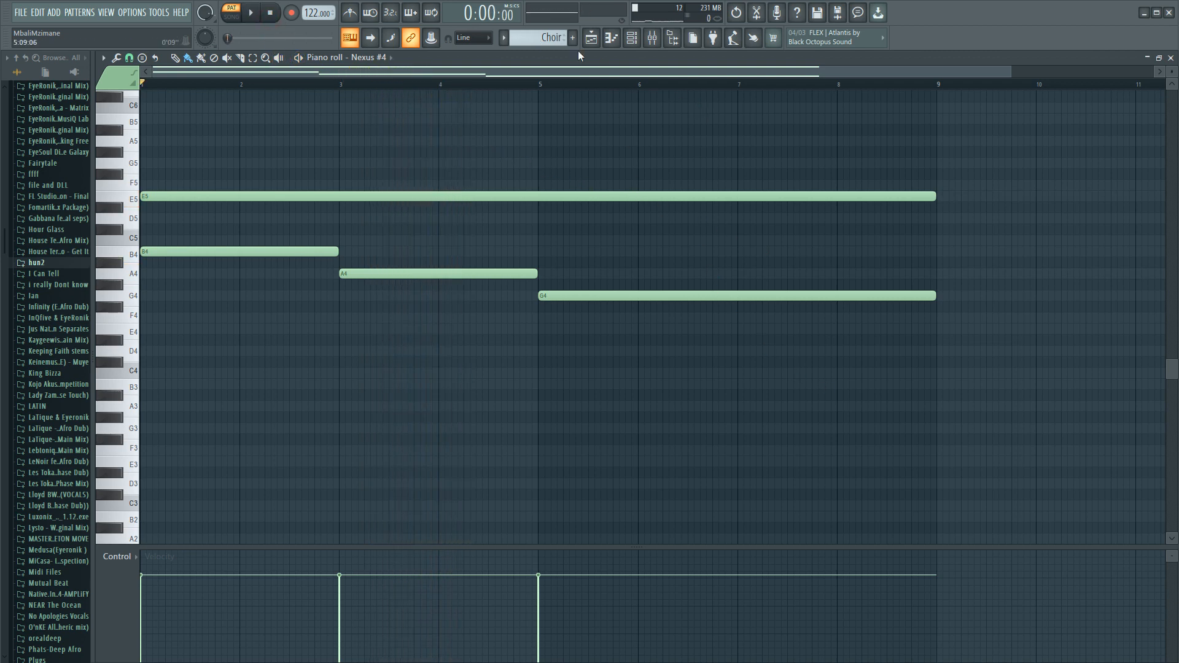
Step: Return to the playlist and audition the full song from bar 33 through the Choir clip
{"action": "left_click", "coordinate": [592, 40]}
{"action": "scroll", "coordinate": [584, 137], "scroll_direction": "up", "scroll_amount": 3}
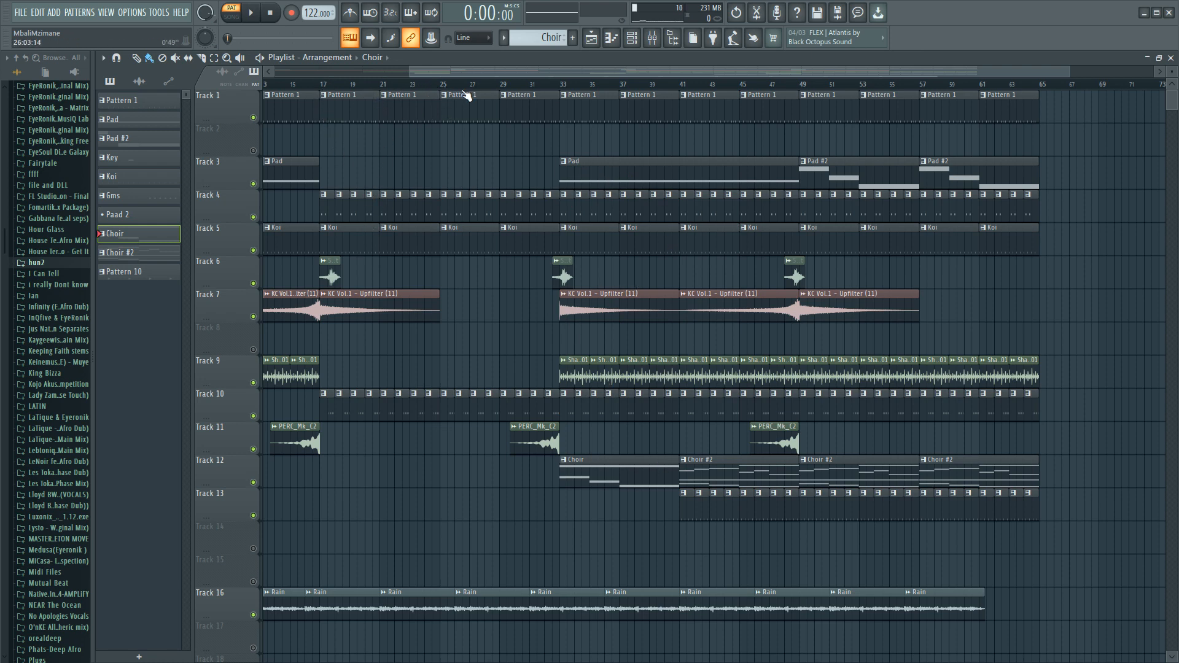
{"action": "left_click", "coordinate": [256, 18]}
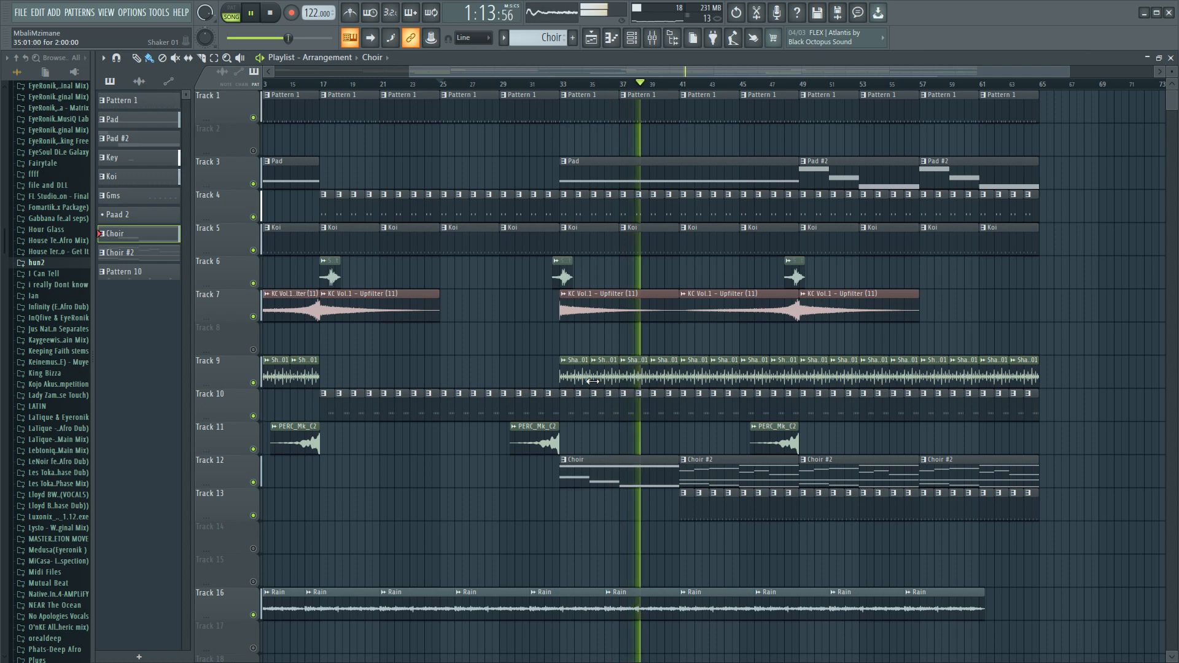
{"action": "left_click", "coordinate": [271, 14]}
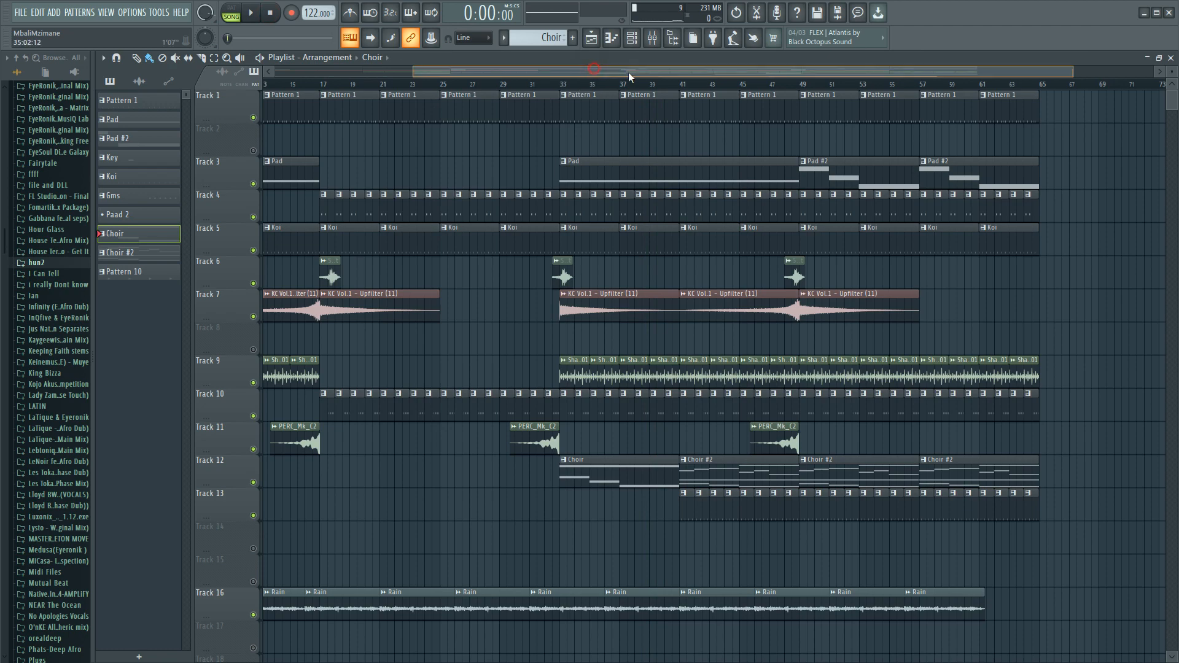
Step: Open the Choir #2 pattern from Track 12 and select its low notes from G4 to E5, followed by its higher melody notes
{"action": "left_click_drag", "start_coordinate": [629, 72], "coordinate": [667, 72]}
{"action": "double_click", "coordinate": [700, 475]}
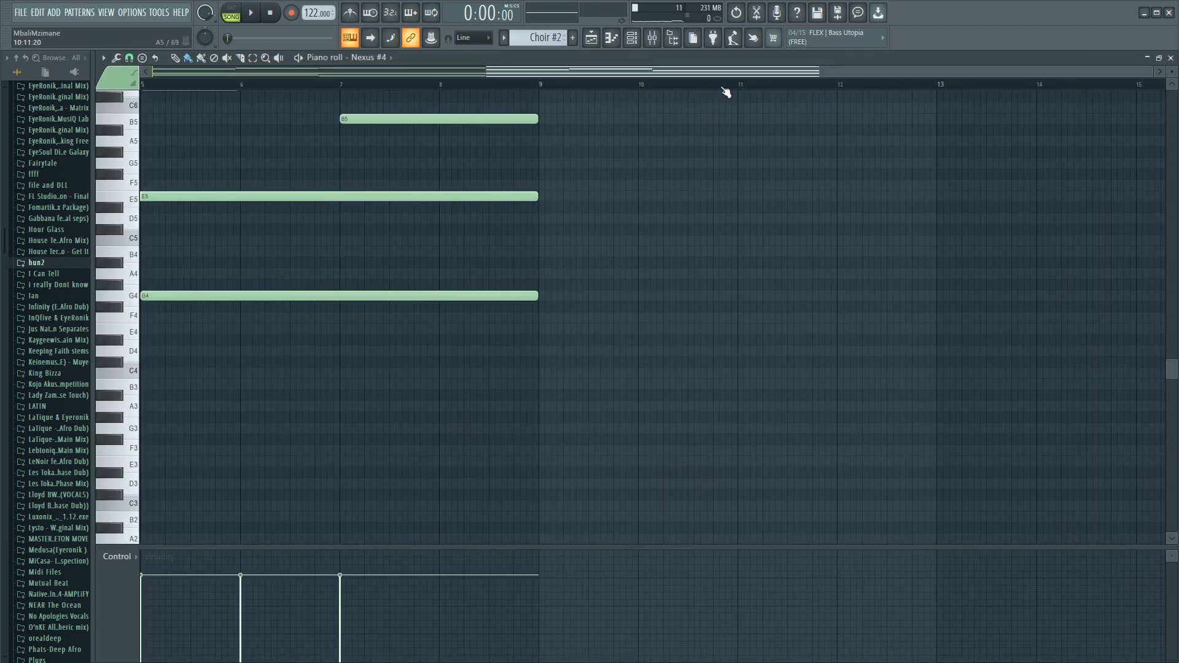
{"action": "left_click_drag", "start_coordinate": [740, 79], "coordinate": [158, 84]}
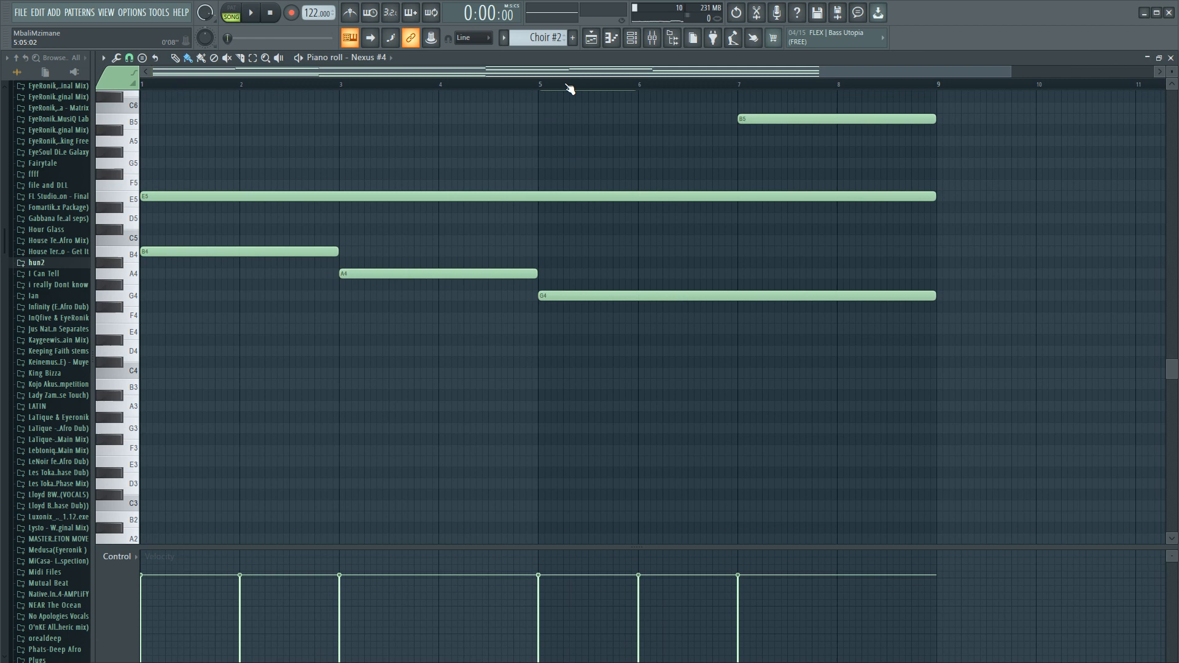
{"action": "scroll", "coordinate": [568, 88], "scroll_direction": "down", "scroll_amount": 2}
{"action": "scroll", "coordinate": [797, 434], "scroll_direction": "up", "scroll_amount": 6}
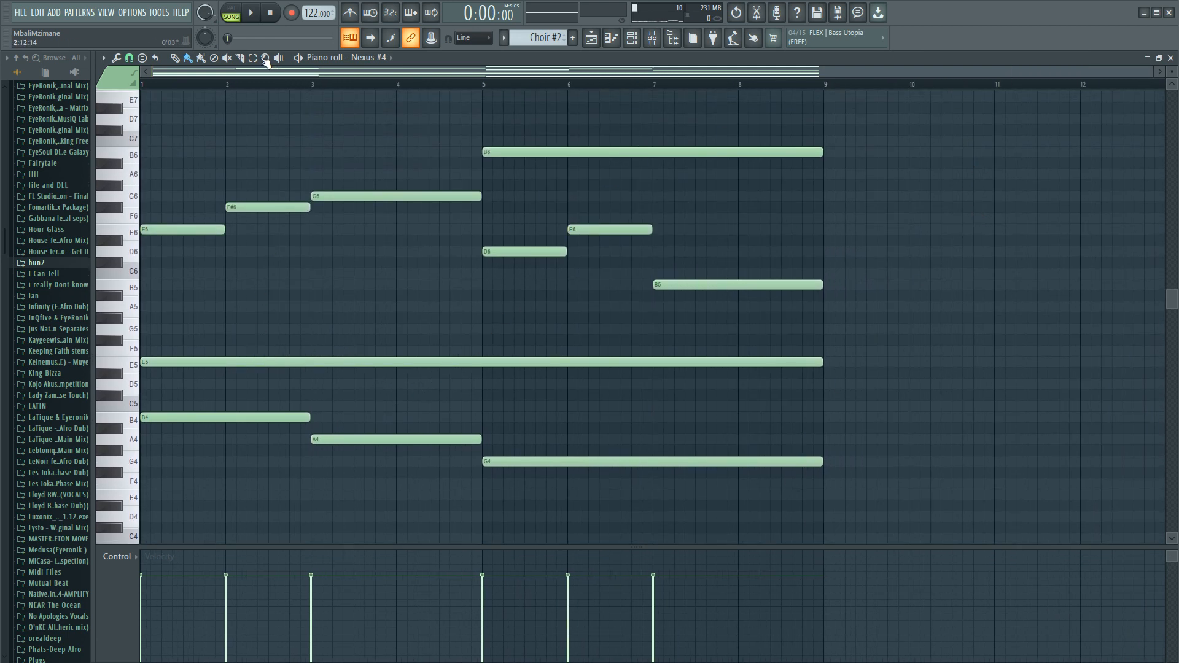
{"action": "left_click_drag", "start_coordinate": [637, 334], "coordinate": [238, 544]}
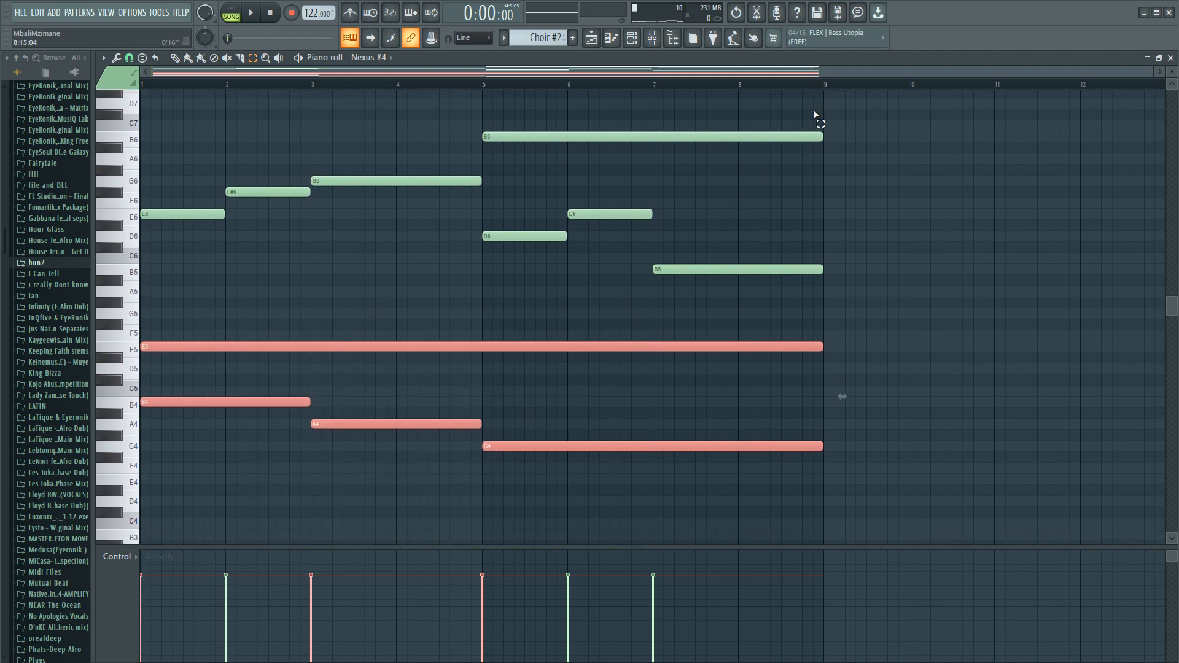
{"action": "left_click_drag", "start_coordinate": [787, 111], "coordinate": [180, 321]}
{"action": "scroll", "coordinate": [748, 421], "scroll_direction": "up", "scroll_amount": 5}
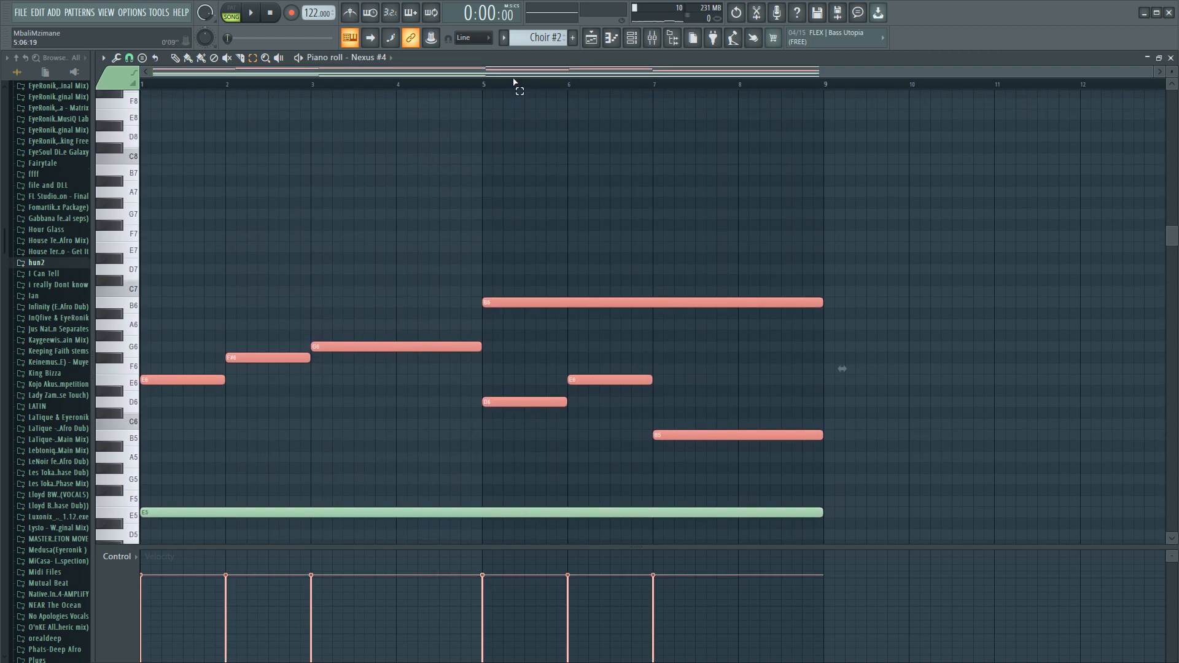
Step: Play the Choir #2 pattern and follow how its high melody sounds over the low sustained notes
{"action": "left_click", "coordinate": [252, 13]}
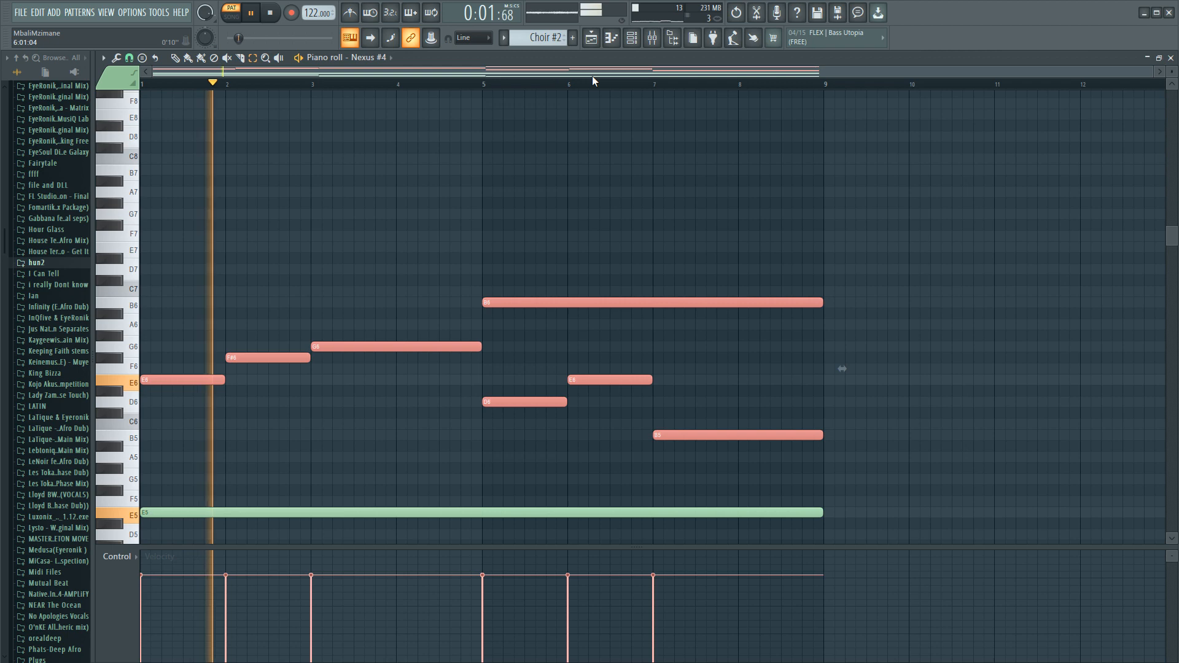
{"action": "left_click", "coordinate": [193, 61]}
{"action": "scroll", "coordinate": [818, 283], "scroll_direction": "down", "scroll_amount": 3}
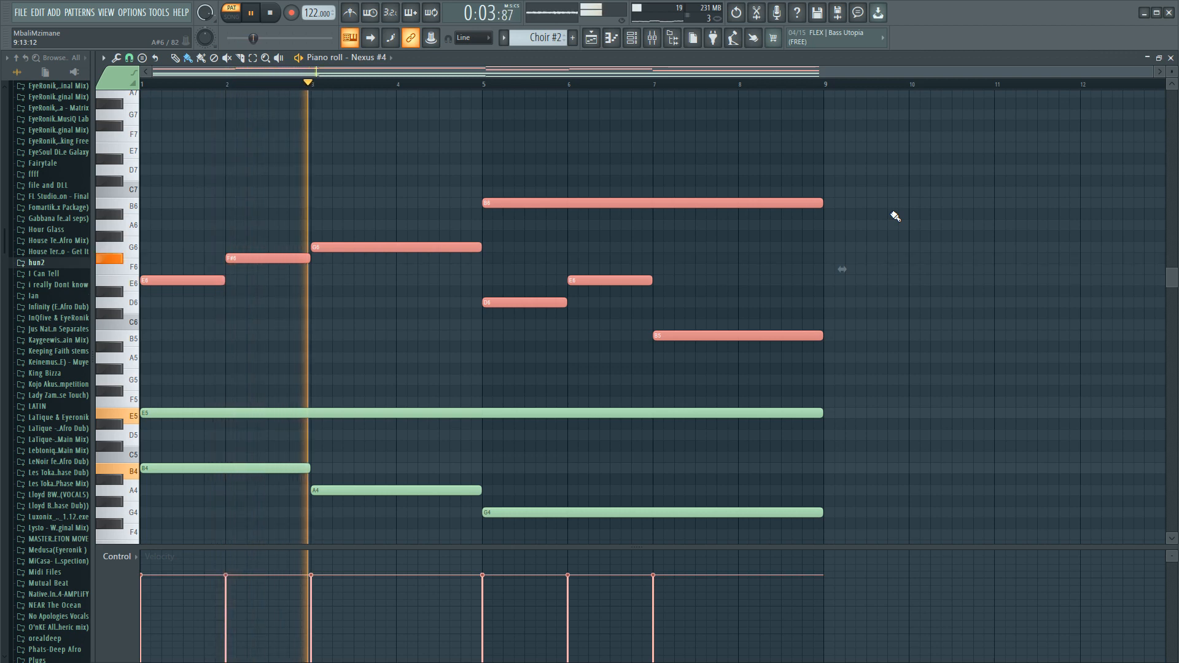
{"action": "scroll", "coordinate": [895, 216], "scroll_direction": "down", "scroll_amount": 1}
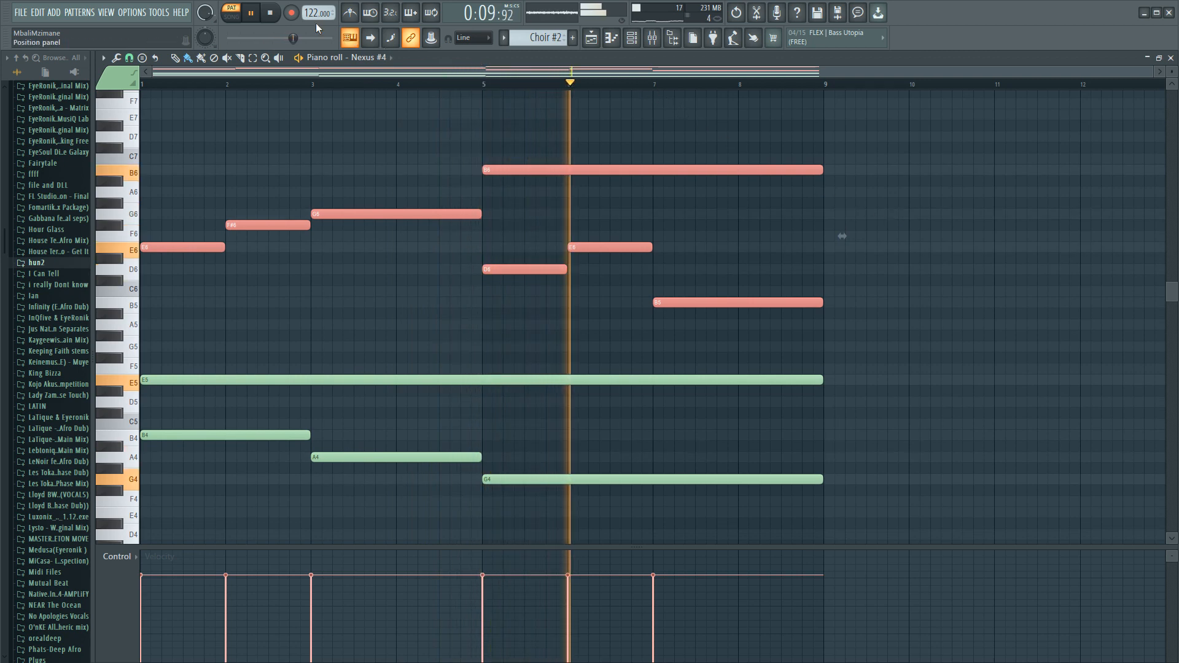
{"action": "left_click", "coordinate": [274, 20]}
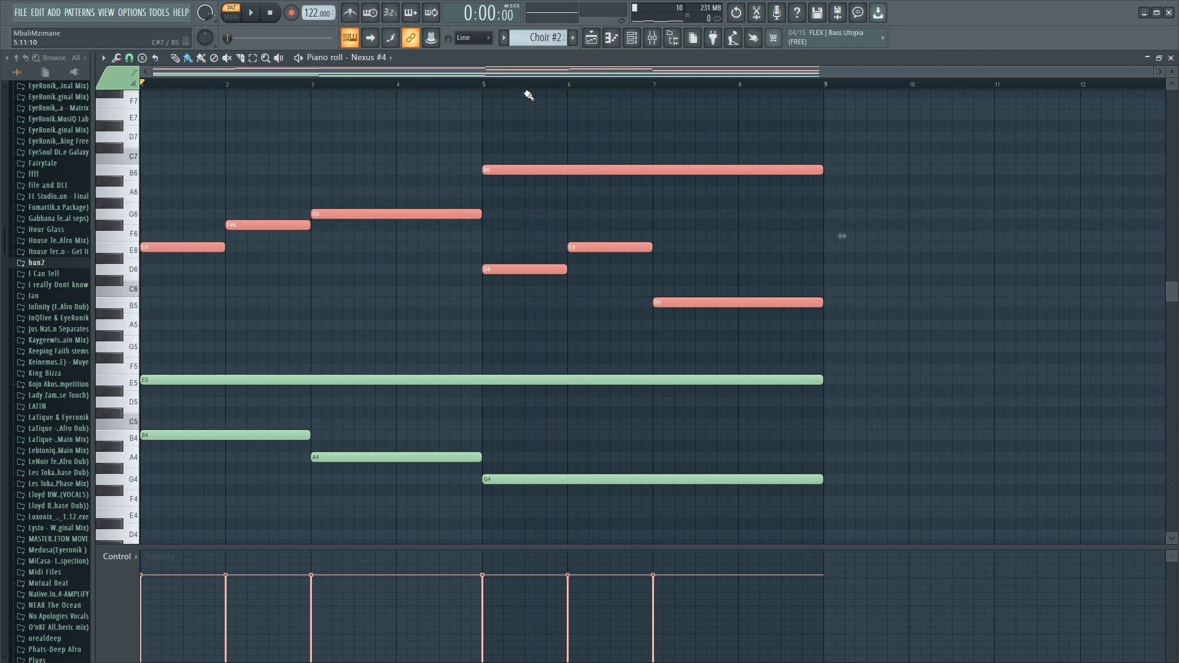
Step: Return to the playlist, solo Track 13 and briefly audition its clips from bar 41
{"action": "left_click", "coordinate": [592, 39]}
{"action": "left_click_drag", "start_coordinate": [554, 75], "coordinate": [628, 96]}
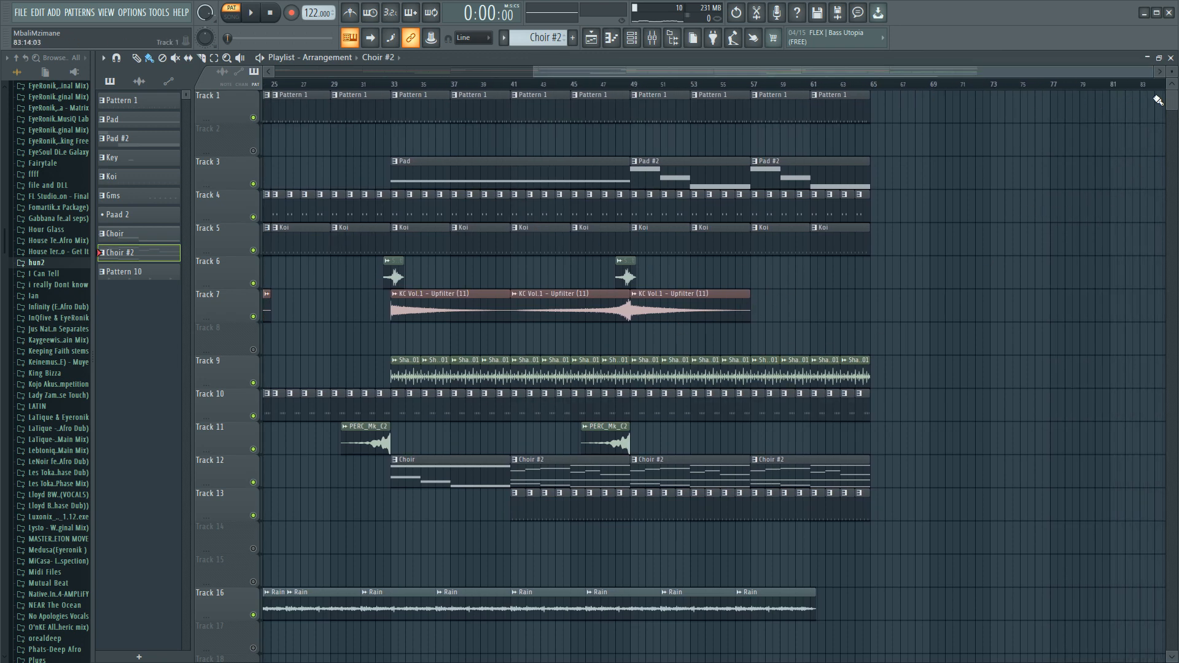
{"action": "left_click_drag", "start_coordinate": [1172, 101], "coordinate": [1170, 99]}
{"action": "right_click", "coordinate": [253, 517]}
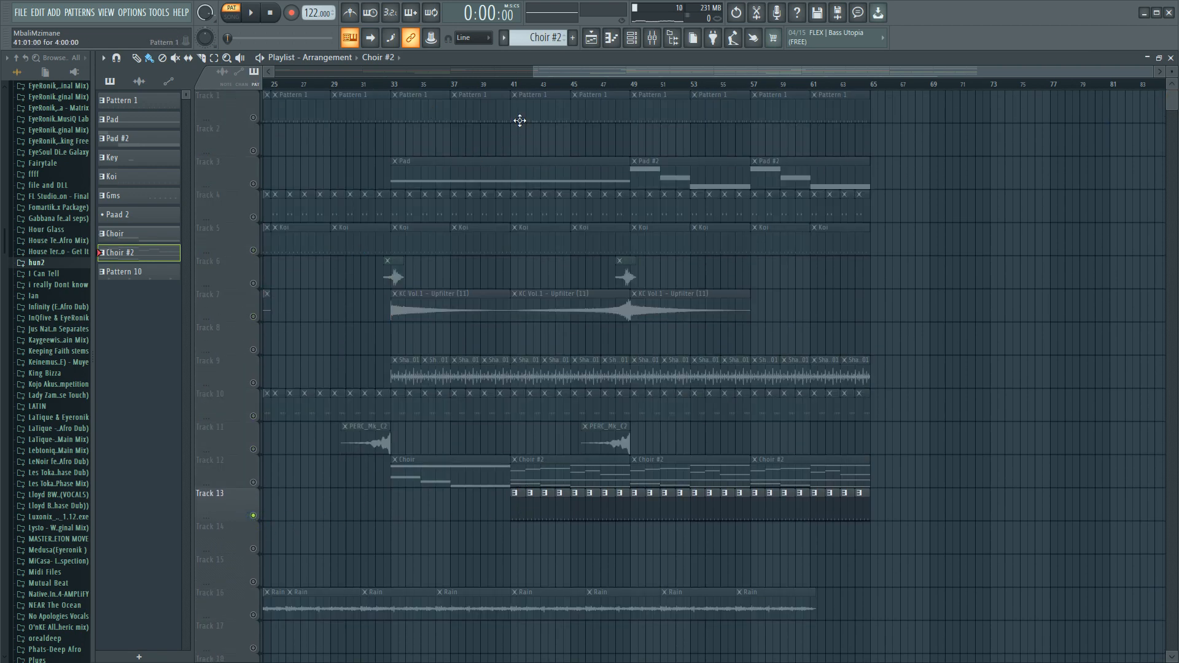
{"action": "left_click", "coordinate": [252, 12]}
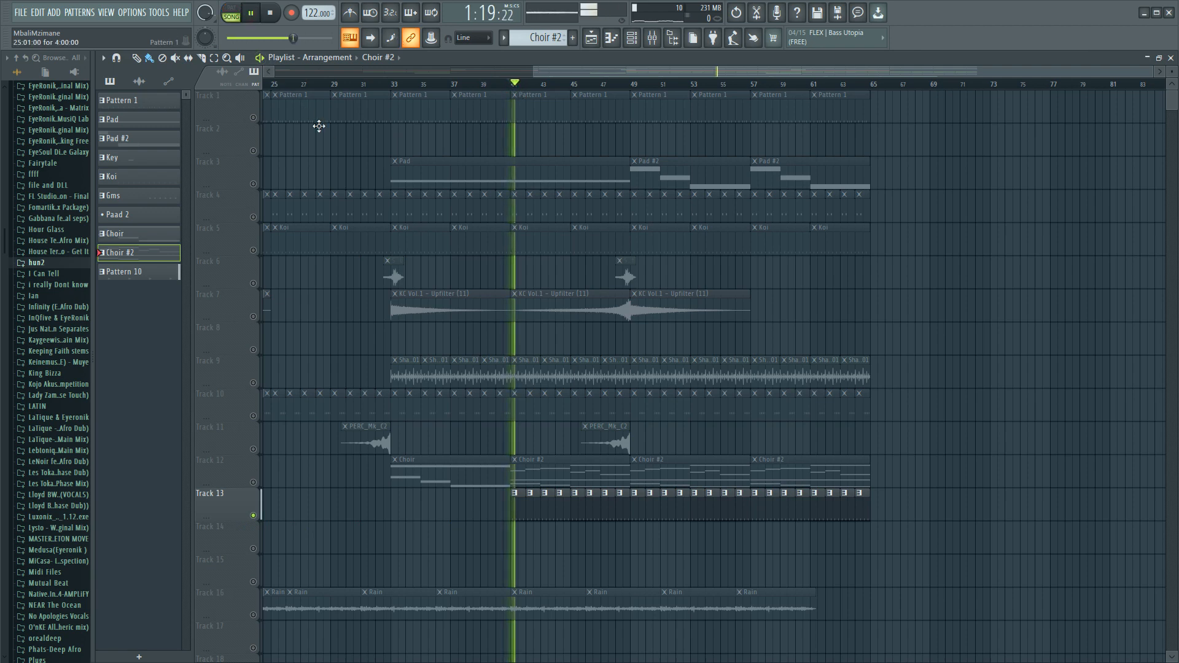
{"action": "left_click", "coordinate": [273, 13]}
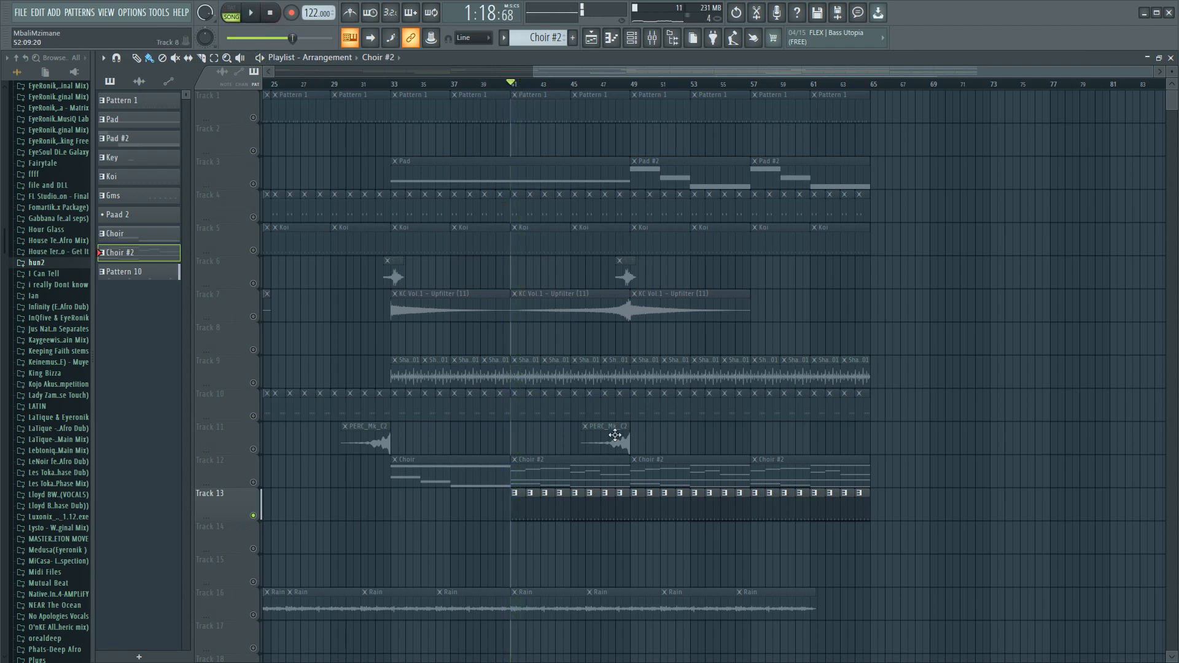
Step: Open Pattern 10's KSHMR Ride 03 notes from Track 13, sound the C5 key and lower the four notes to G#4
{"action": "double_click", "coordinate": [593, 510]}
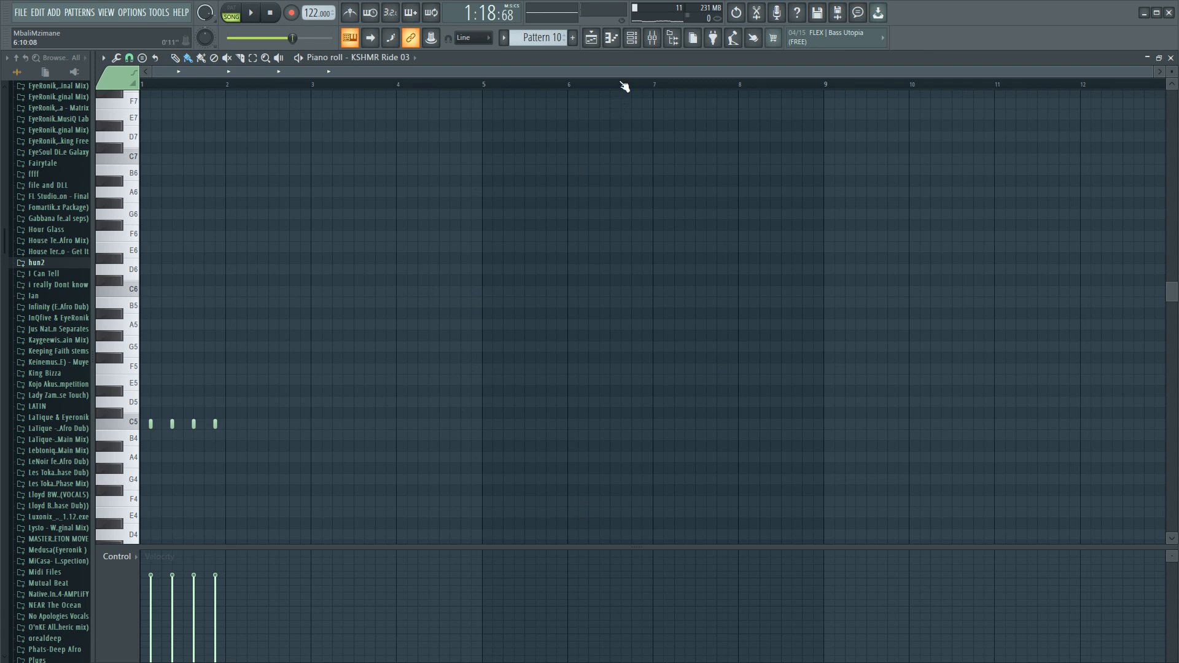
{"action": "left_click_drag", "start_coordinate": [1153, 71], "coordinate": [466, 71]}
{"action": "left_click", "coordinate": [133, 422]}
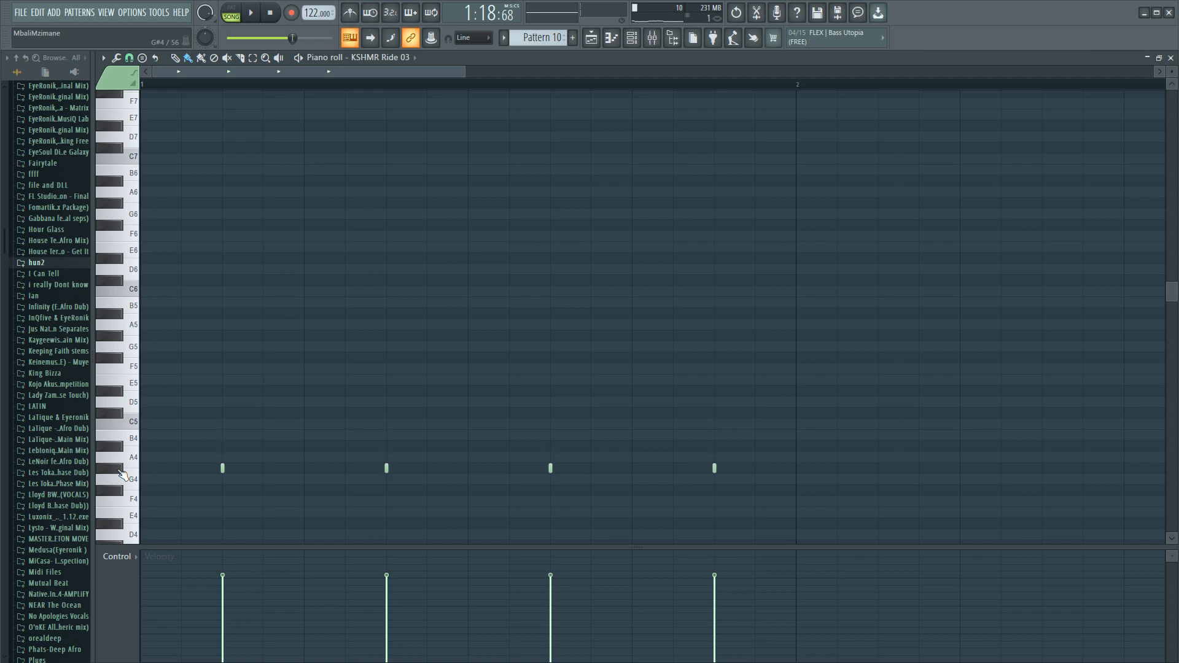
Step: Return to the playlist, unsolo Track 13 so all tracks are enabled, and play the song from bar 29
{"action": "left_click", "coordinate": [595, 38]}
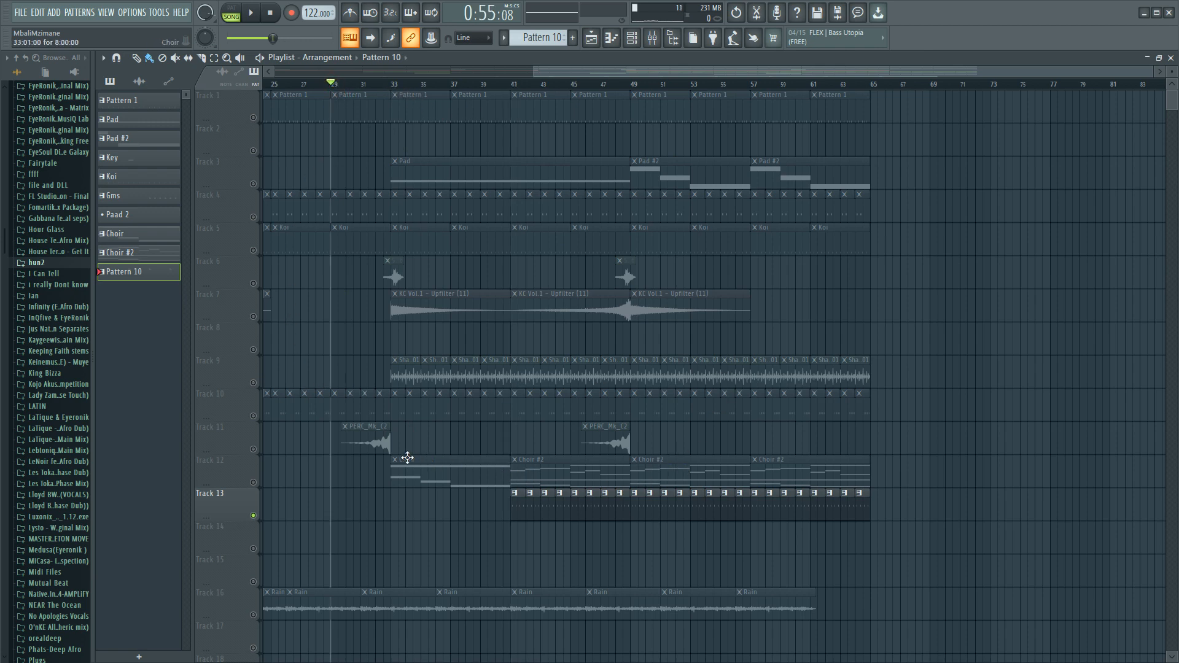
{"action": "right_click", "coordinate": [253, 484]}
{"action": "right_click", "coordinate": [253, 484]}
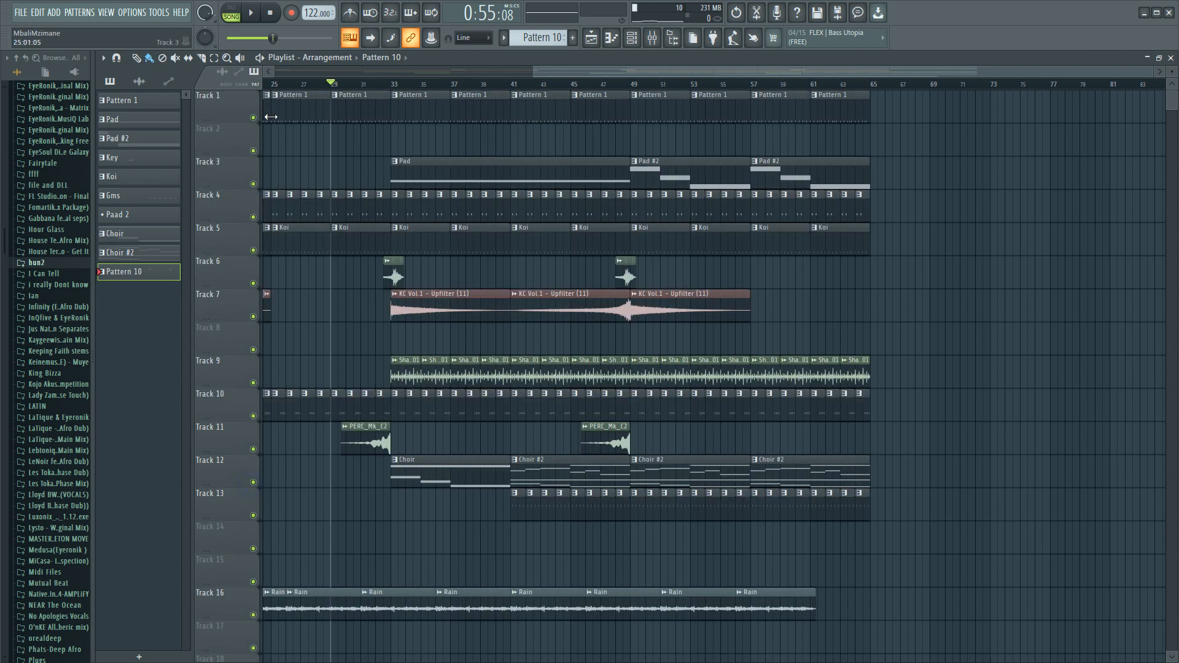
{"action": "key", "text": "space"}
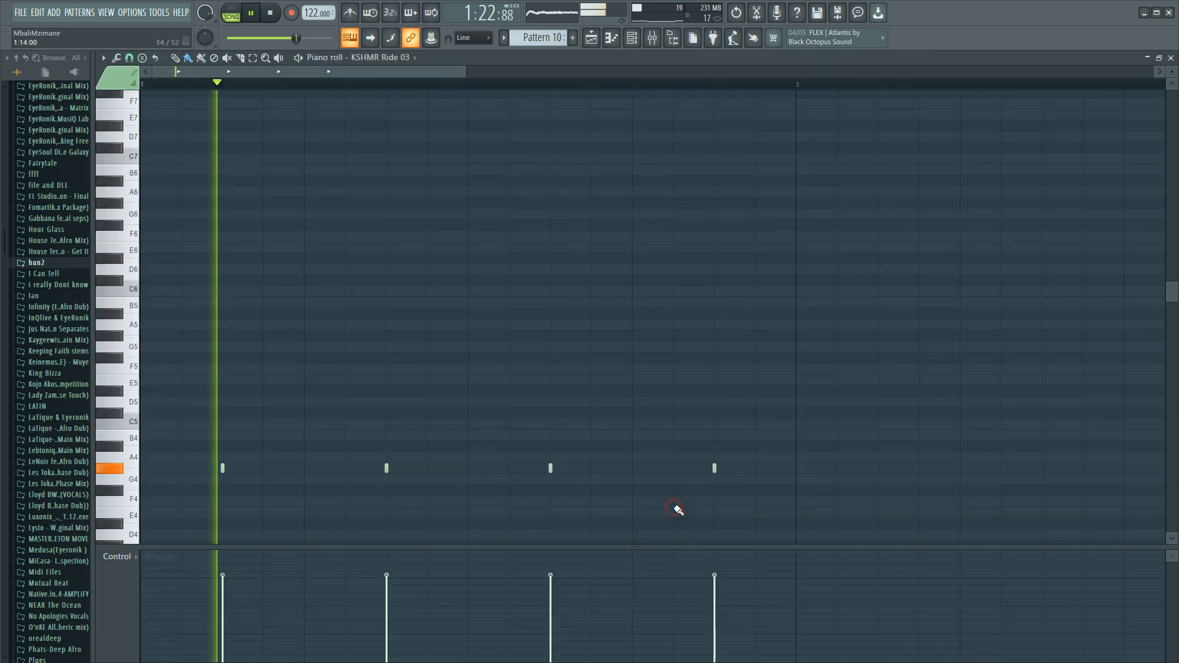
Step: Reopen Pattern 10 while the song plays and transpose its four KSHMR Ride 03 notes up to B4
{"action": "double_click", "coordinate": [675, 508]}
{"action": "key", "text": "shift+Up"}
{"action": "key", "text": "shift+Up"}
{"action": "key", "text": "shift+Up"}
{"action": "key", "text": "shift+Up"}
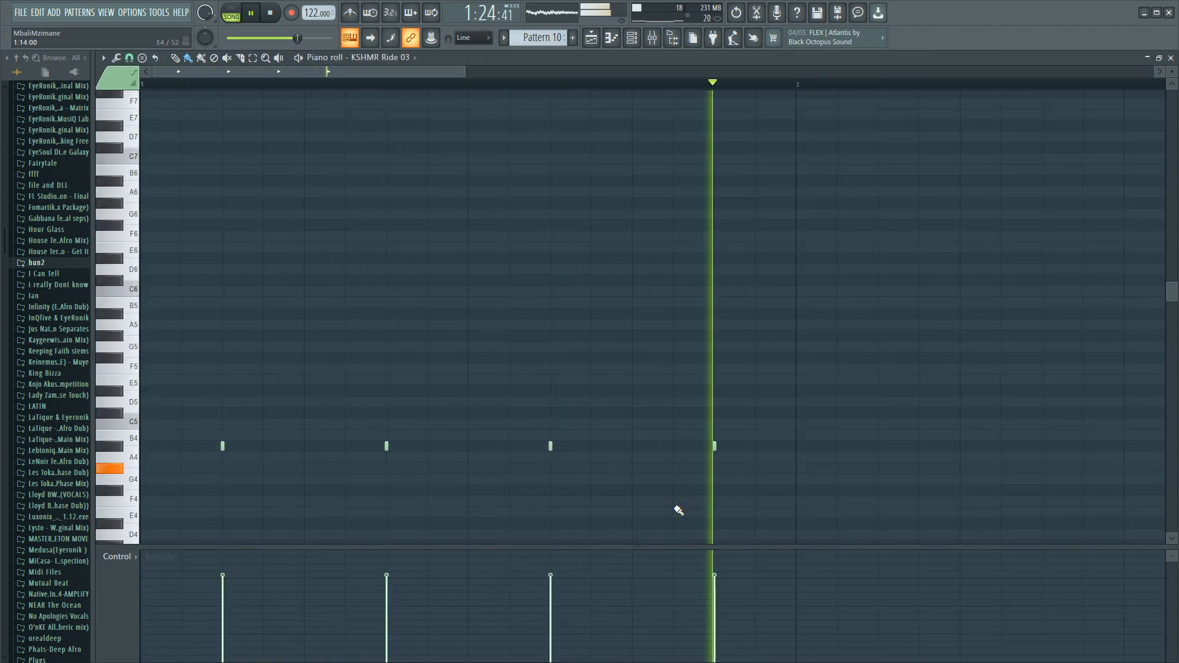
{"action": "key", "text": "shift+Down"}
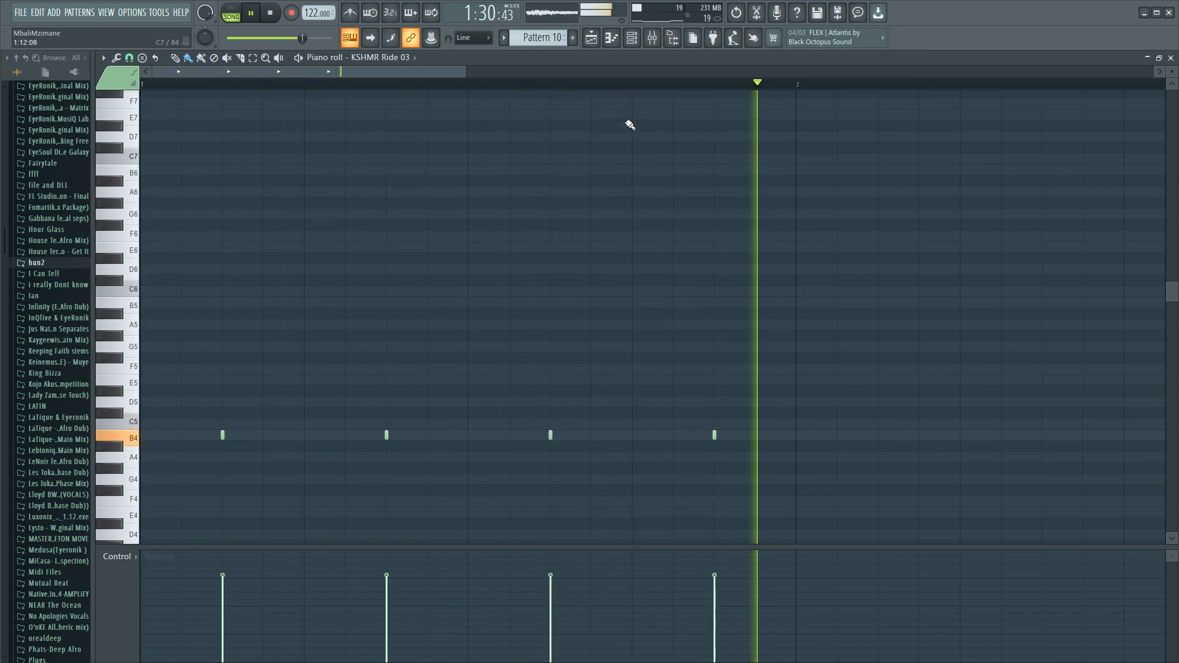
Step: Return to the playlist and listen to the full arrangement through the Choir #2 and Pad #2 section, stopping after bar 57
{"action": "left_click", "coordinate": [634, 42]}
{"action": "left_click", "coordinate": [593, 39]}
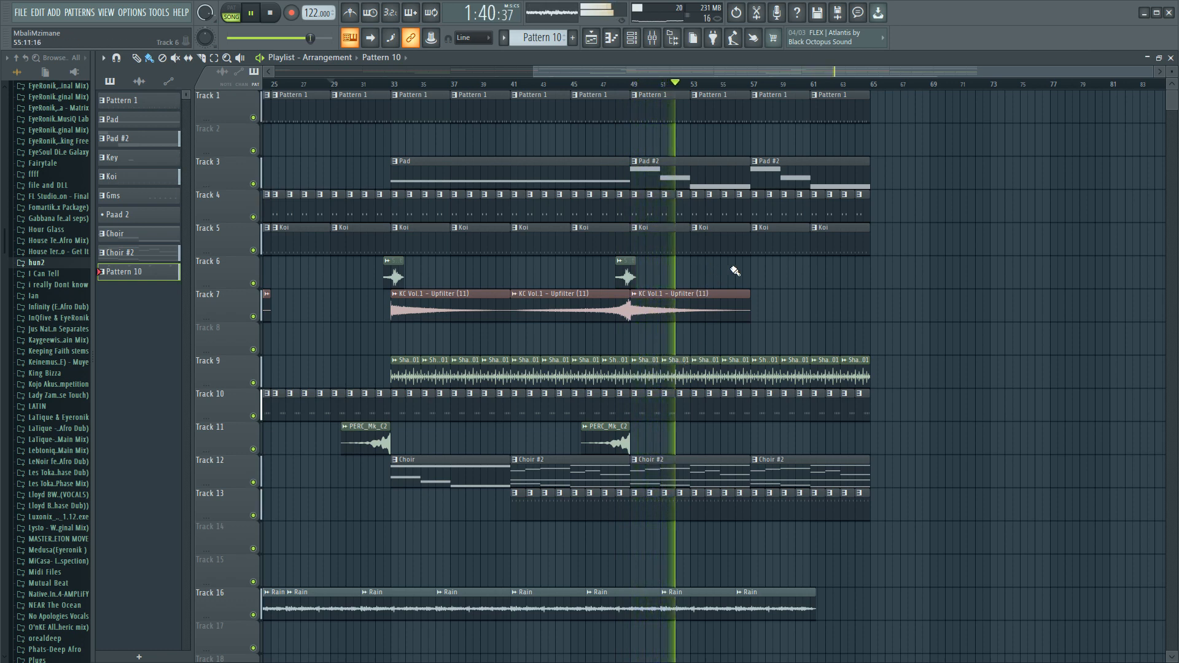
{"action": "scroll", "coordinate": [735, 269], "scroll_direction": "down", "scroll_amount": 2}
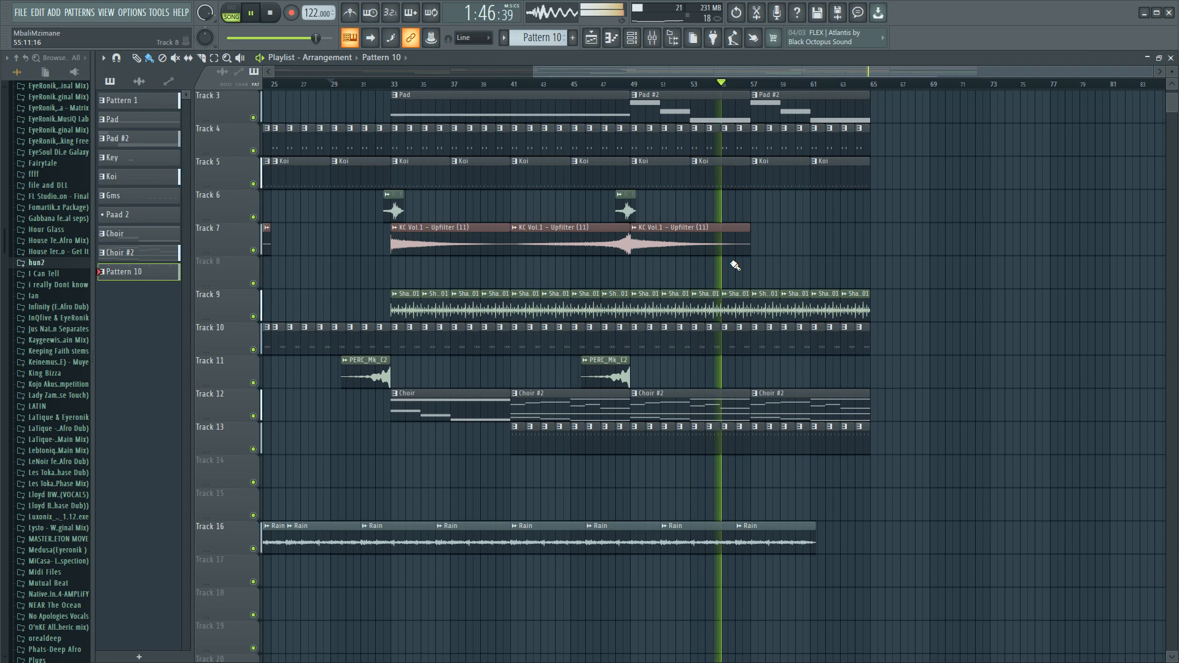
{"action": "scroll", "coordinate": [730, 339], "scroll_direction": "up", "scroll_amount": 2}
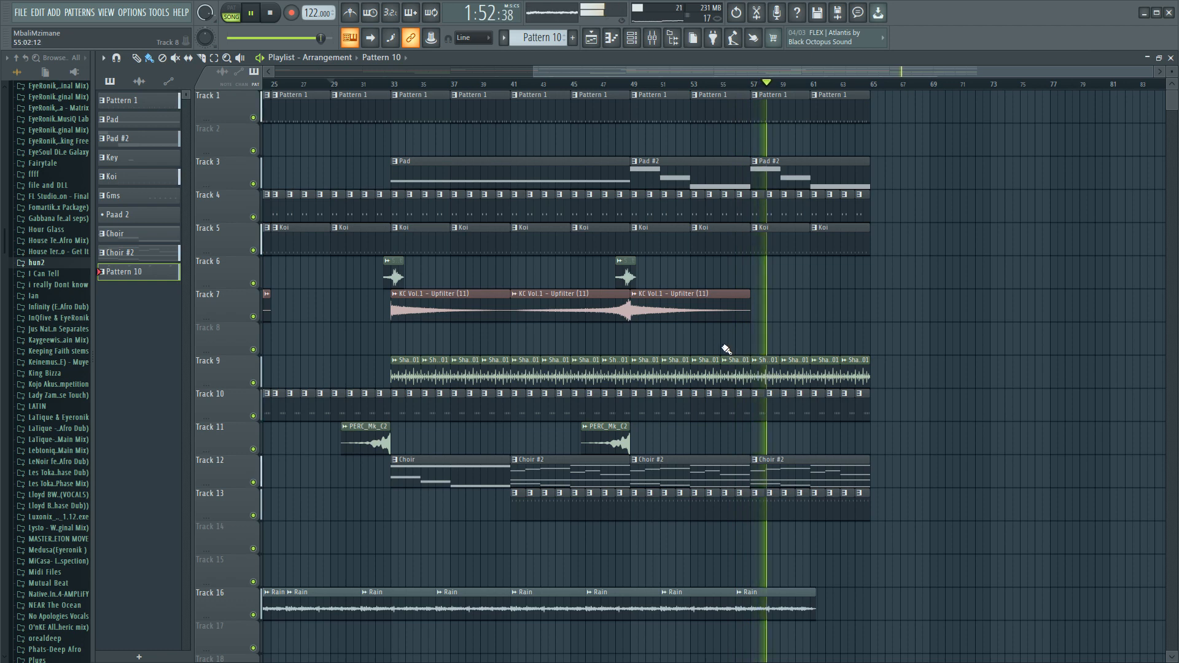
{"action": "left_click", "coordinate": [269, 14]}
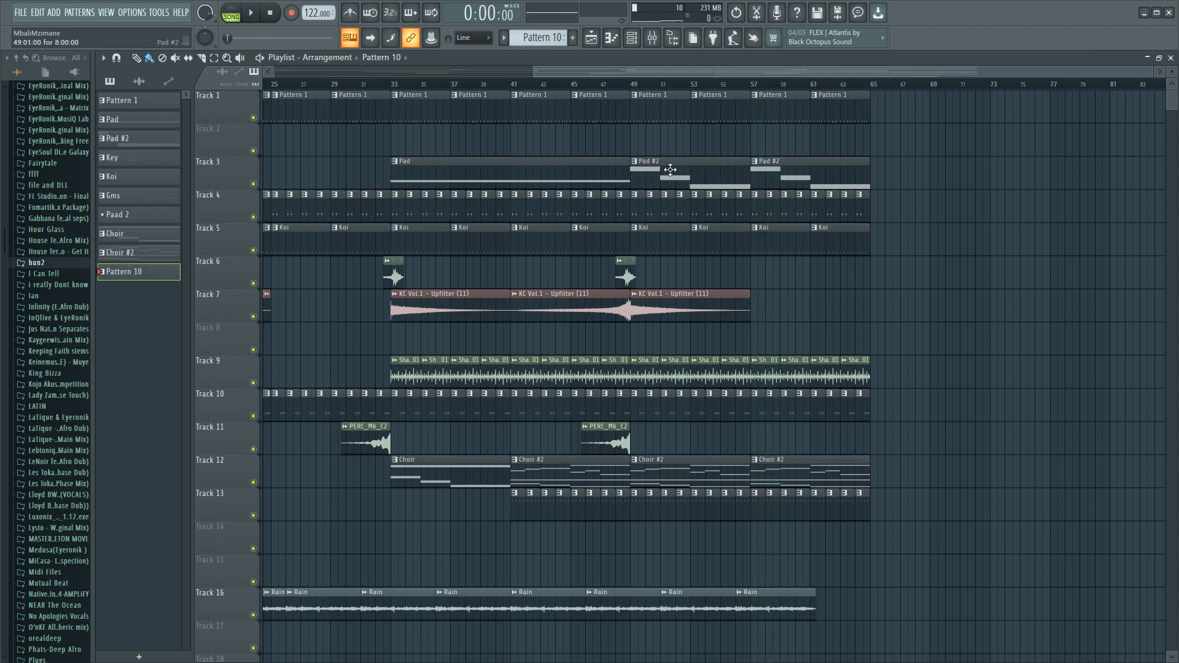
Step: Open the Pad #2 pattern's Sakura notes from Track 3 and play the pattern to examine it
{"action": "double_click", "coordinate": [679, 170]}
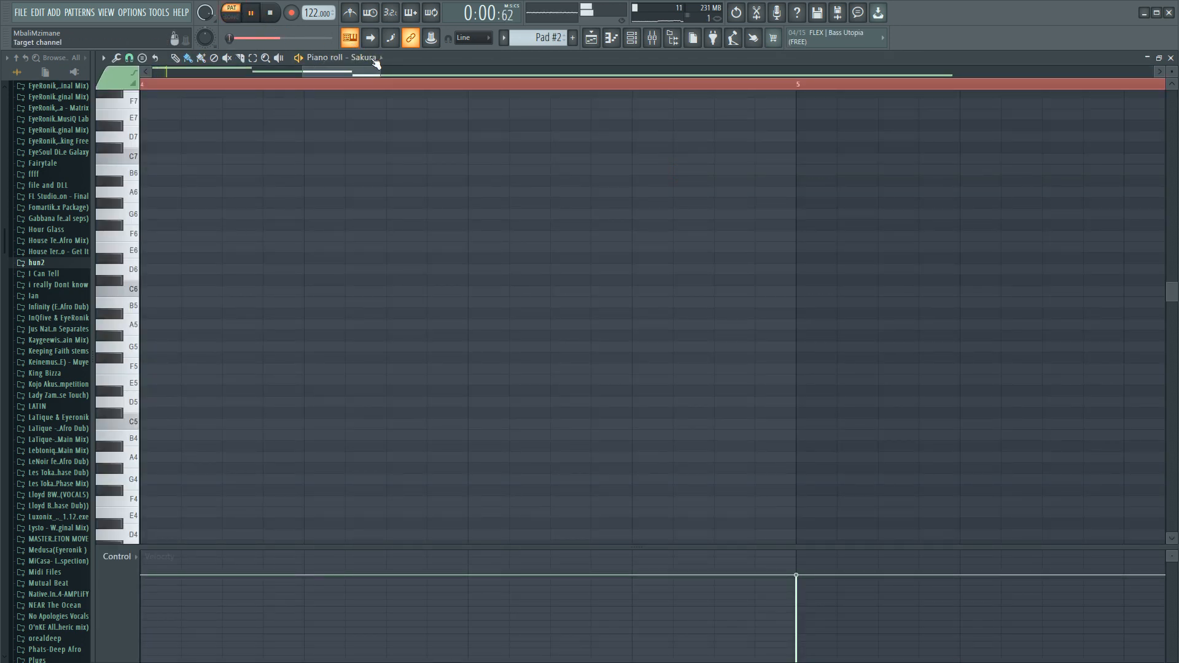
{"action": "left_click_drag", "start_coordinate": [380, 70], "coordinate": [577, 72]}
{"action": "scroll", "coordinate": [587, 242], "scroll_direction": "up", "scroll_amount": 5}
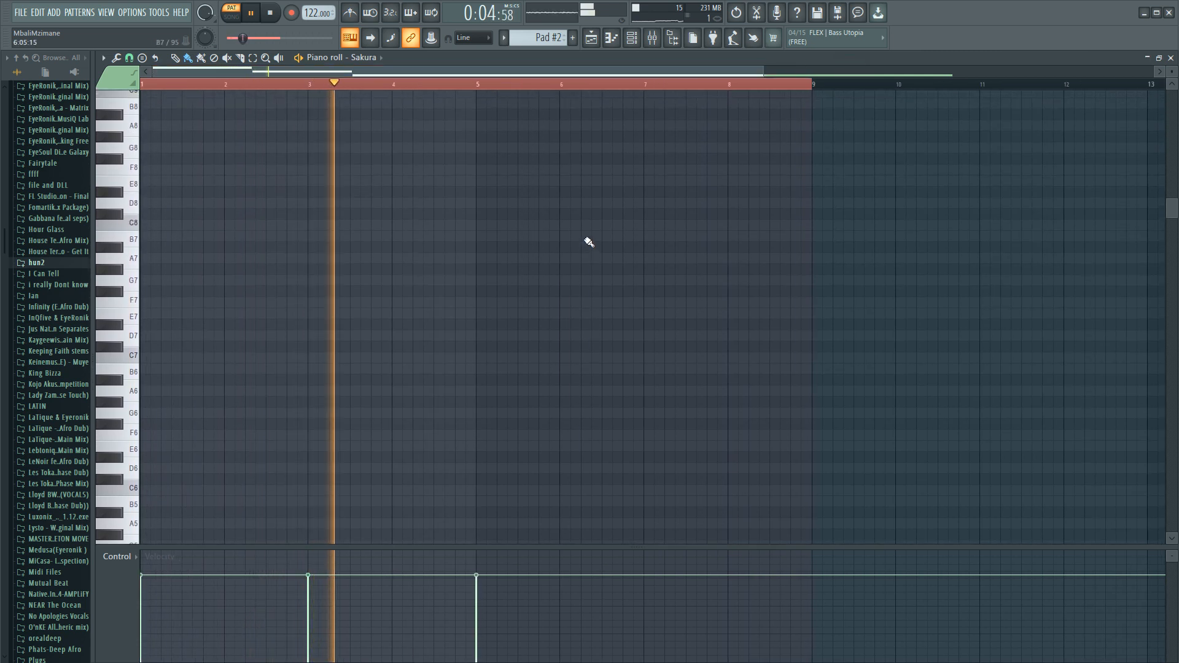
{"action": "left_click", "coordinate": [268, 15]}
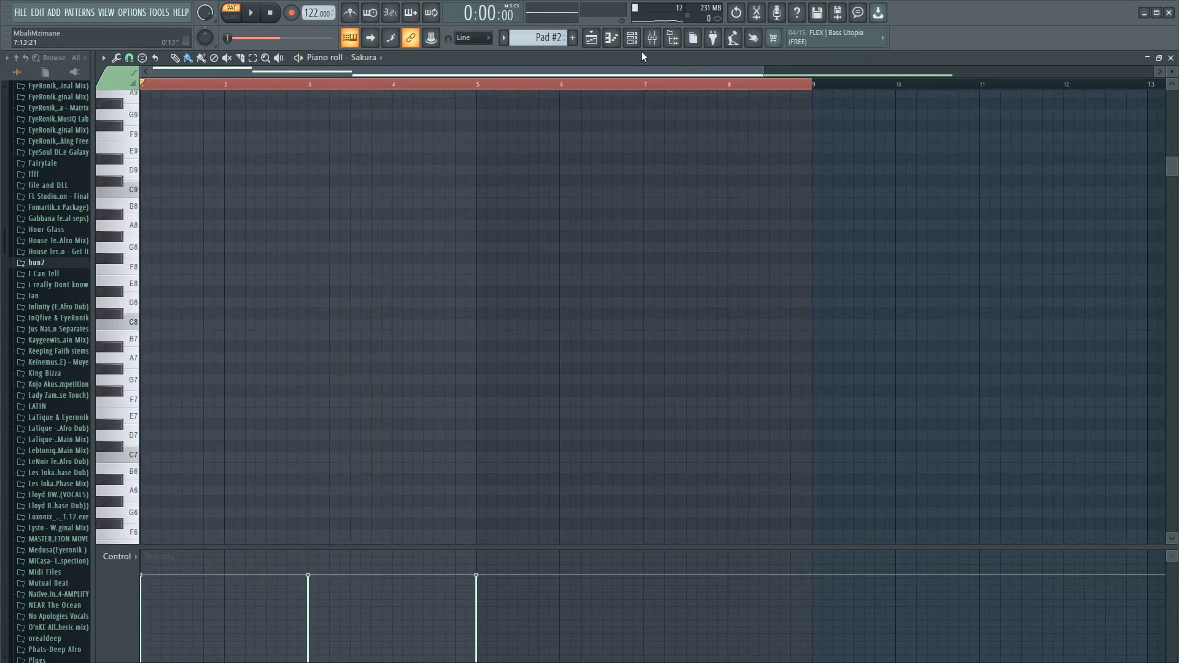
Step: Return to the playlist and play the full song arrangement from bar 1 until just before bar 65, then stop playback
{"action": "left_click", "coordinate": [608, 41]}
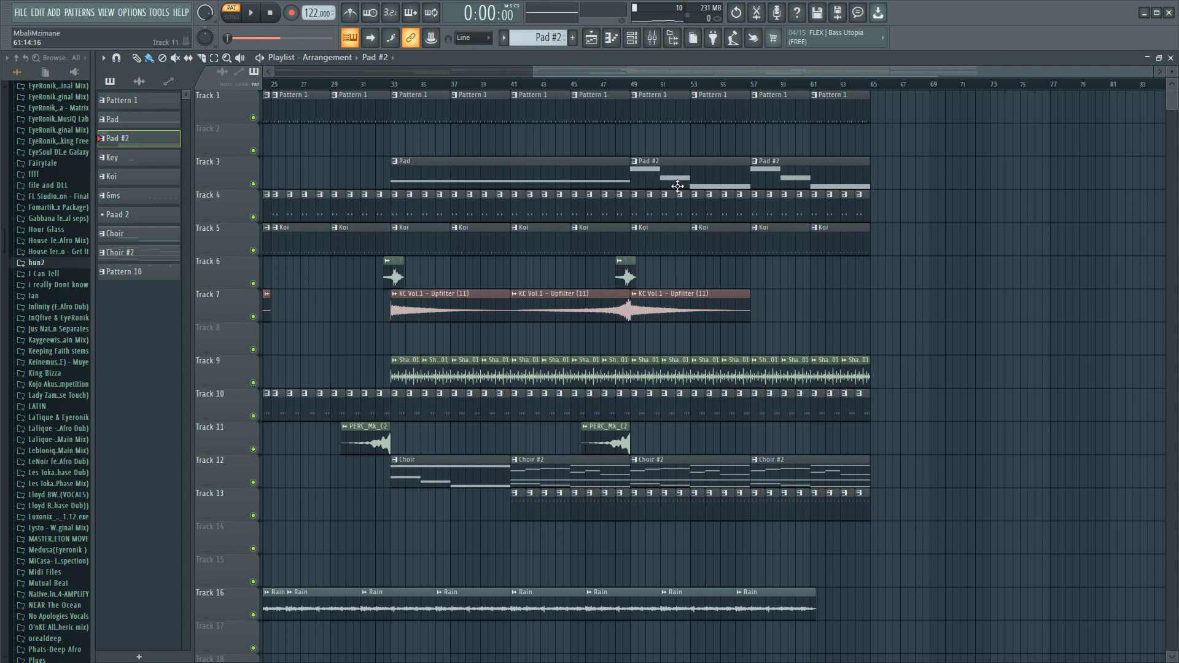
{"action": "left_click_drag", "start_coordinate": [1017, 76], "coordinate": [757, 77]}
{"action": "left_click_drag", "start_coordinate": [936, 74], "coordinate": [1174, 105]}
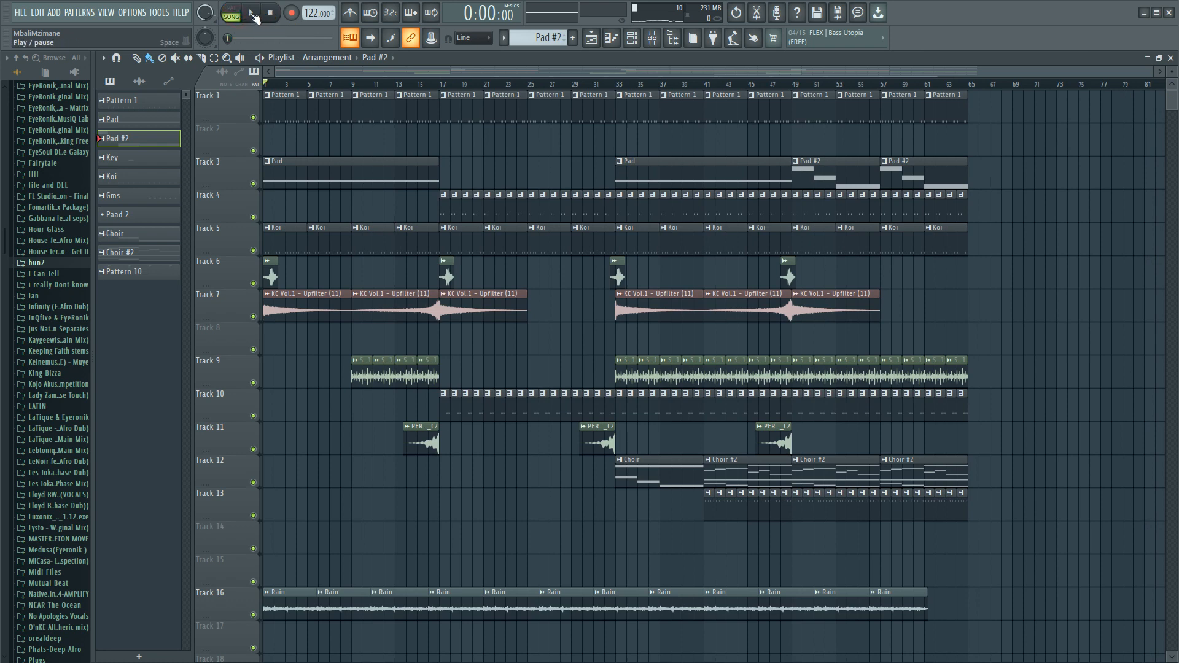
{"action": "left_click", "coordinate": [252, 13]}
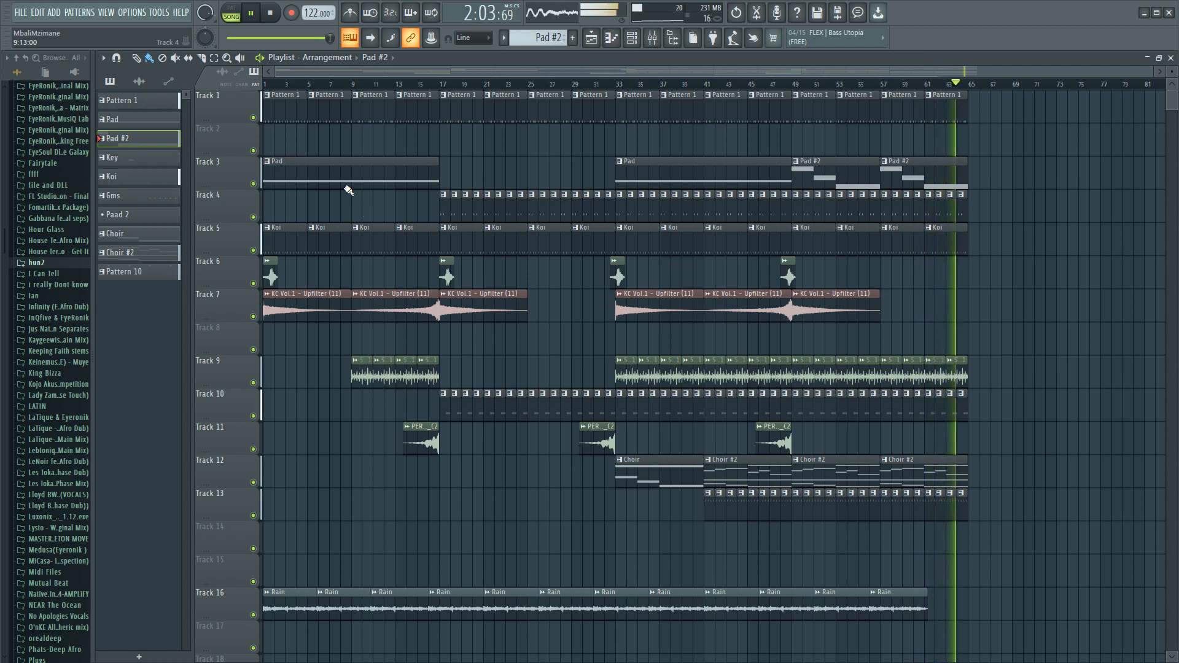
{"action": "left_click", "coordinate": [270, 16]}
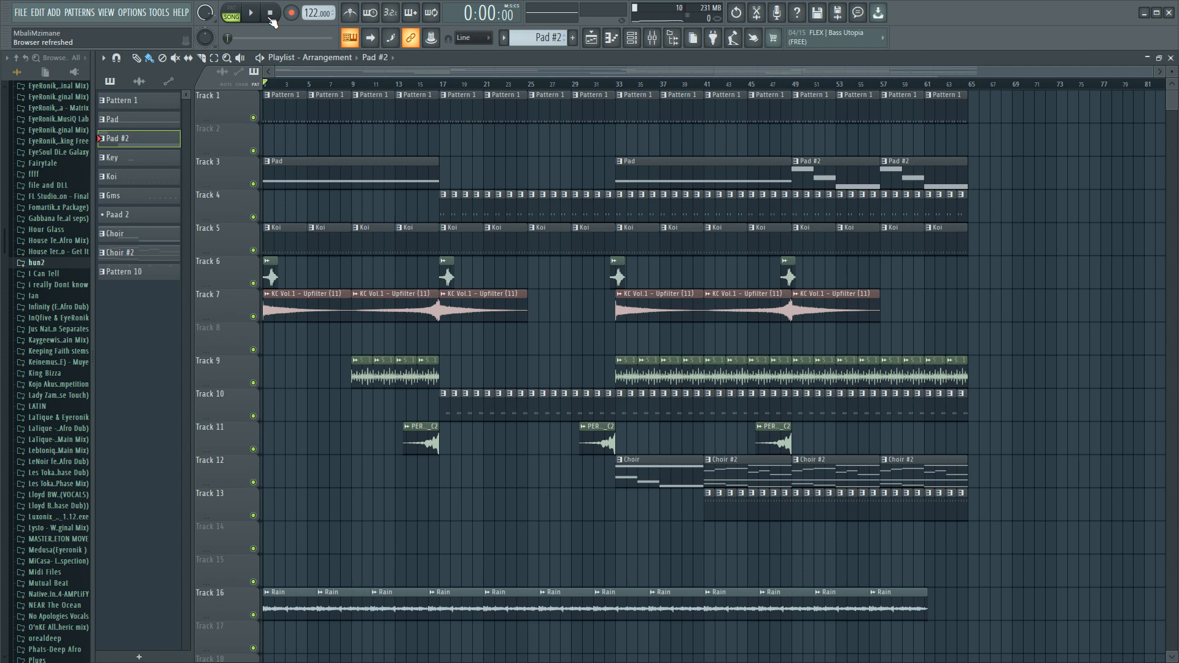
Step: Minimize FL Studio to the desktop and switch to the Bandicam screen recorder
{"action": "left_click", "coordinate": [1147, 16]}
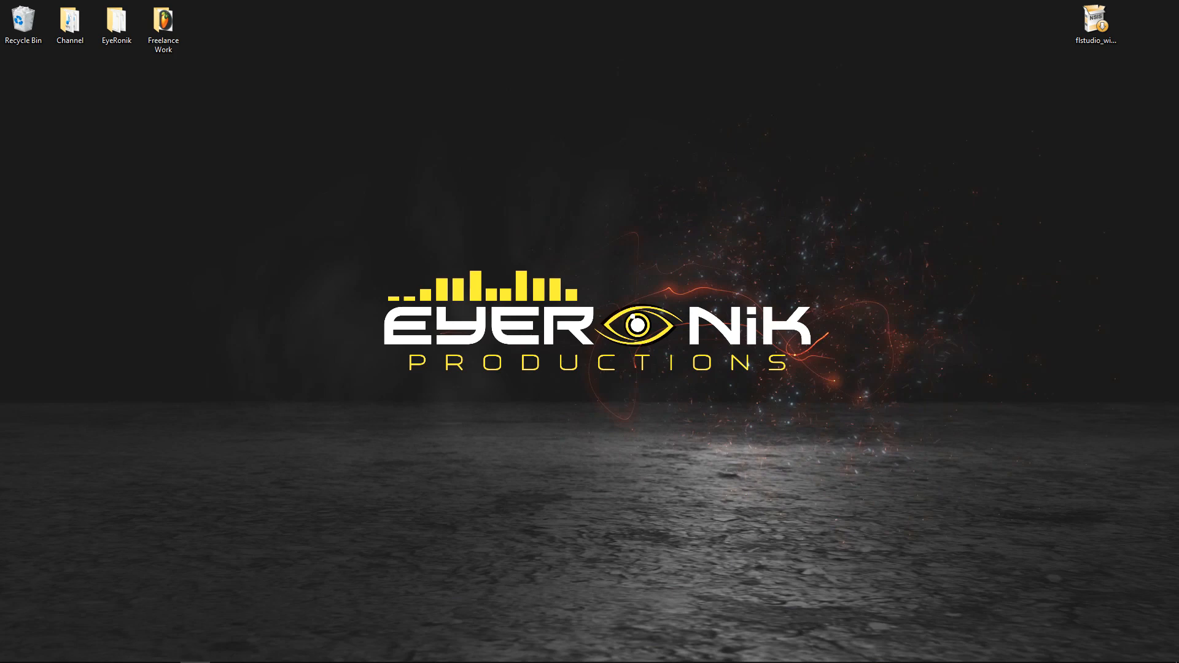
{"action": "mouse_move", "coordinate": [195, 662]}
{"action": "left_click", "coordinate": [320, 658]}
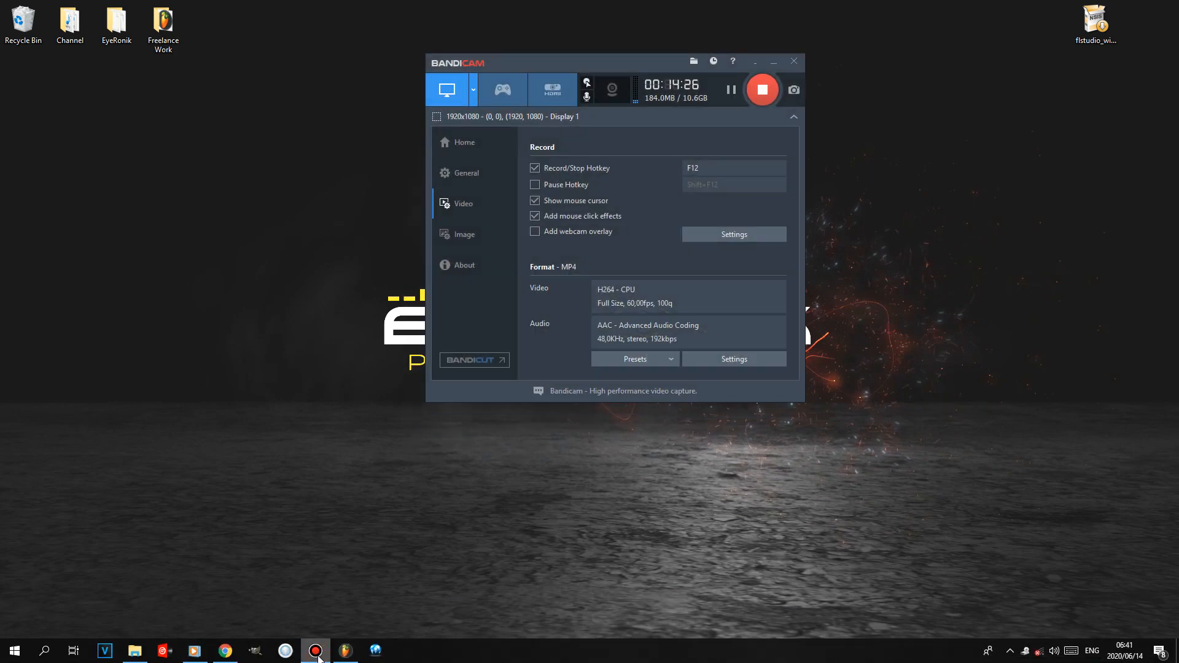